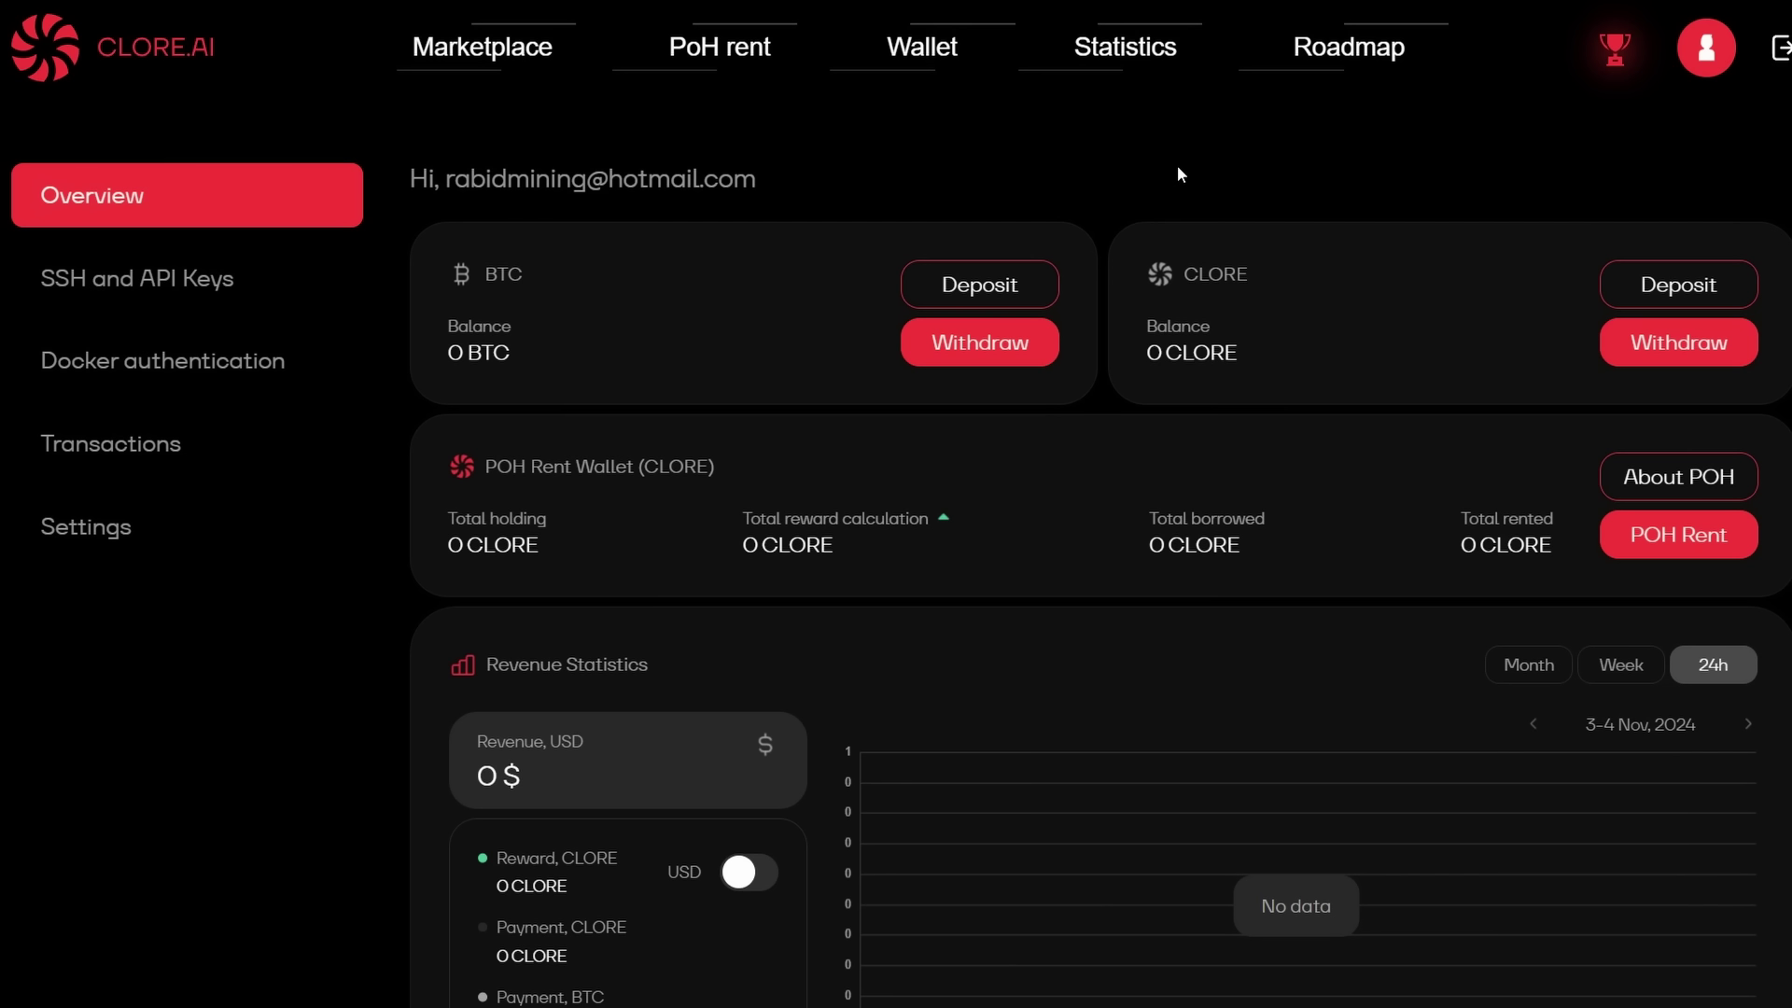
Open the mass onboarding form for the account's own servers in the marketplace.
click(461, 58)
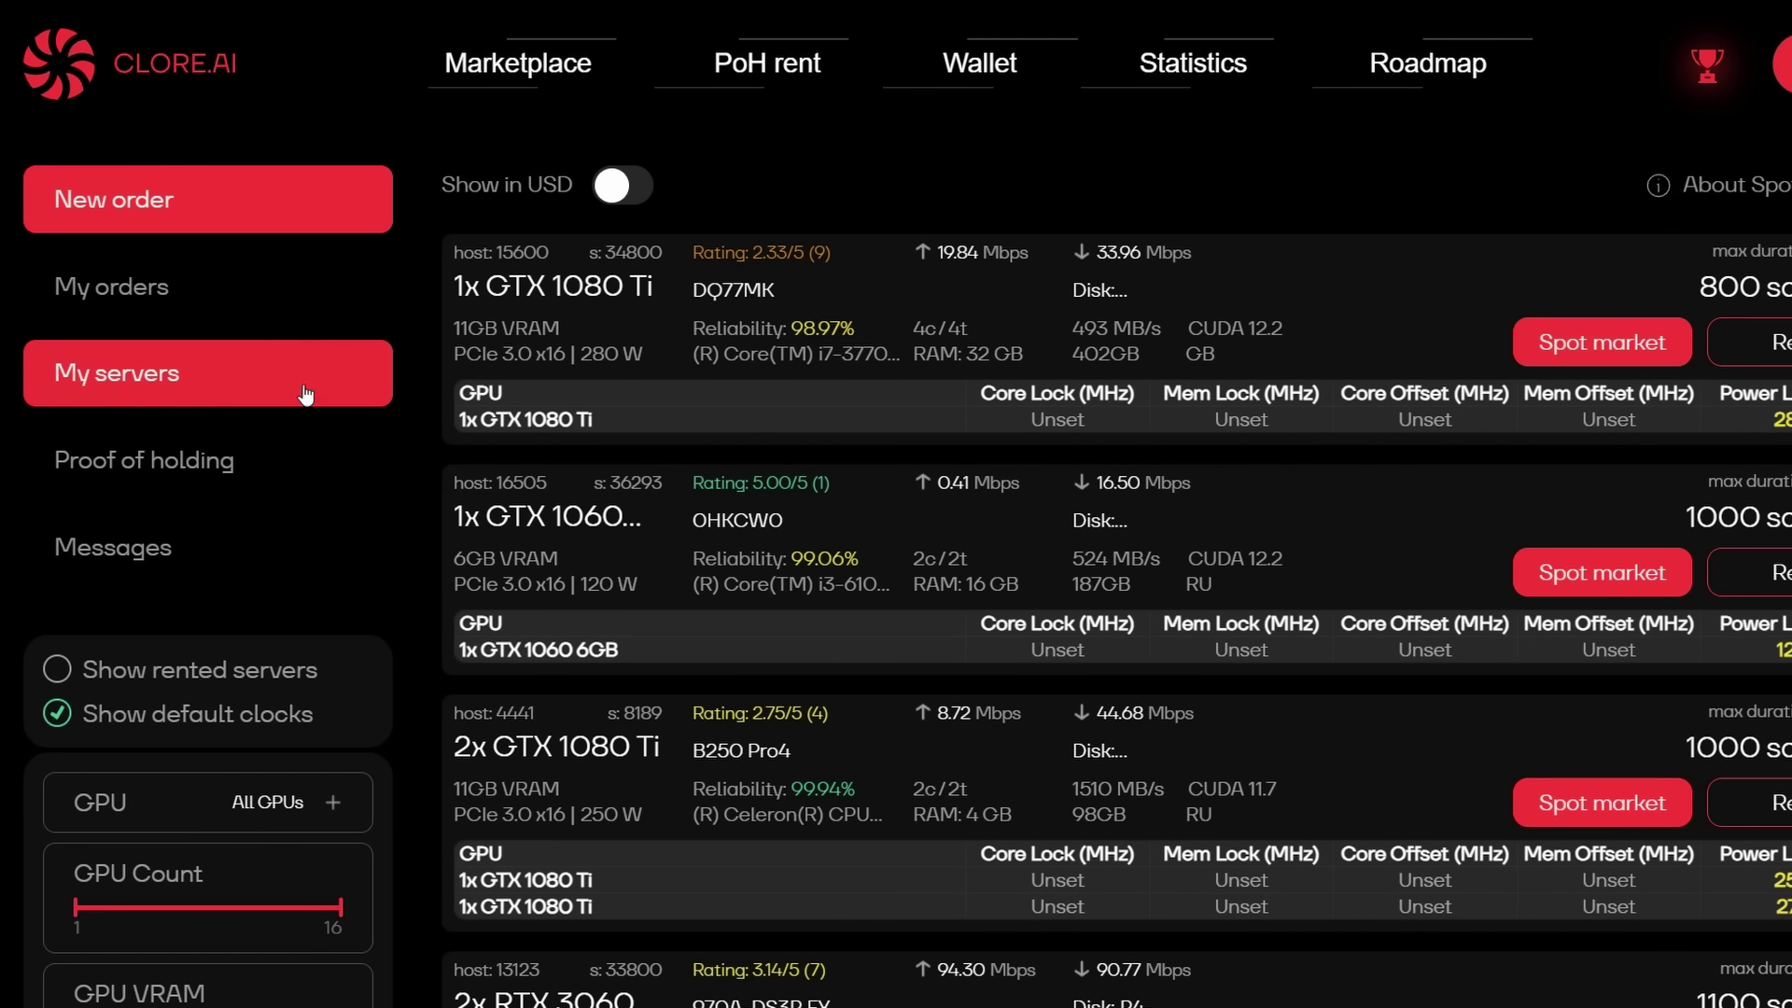
click(164, 375)
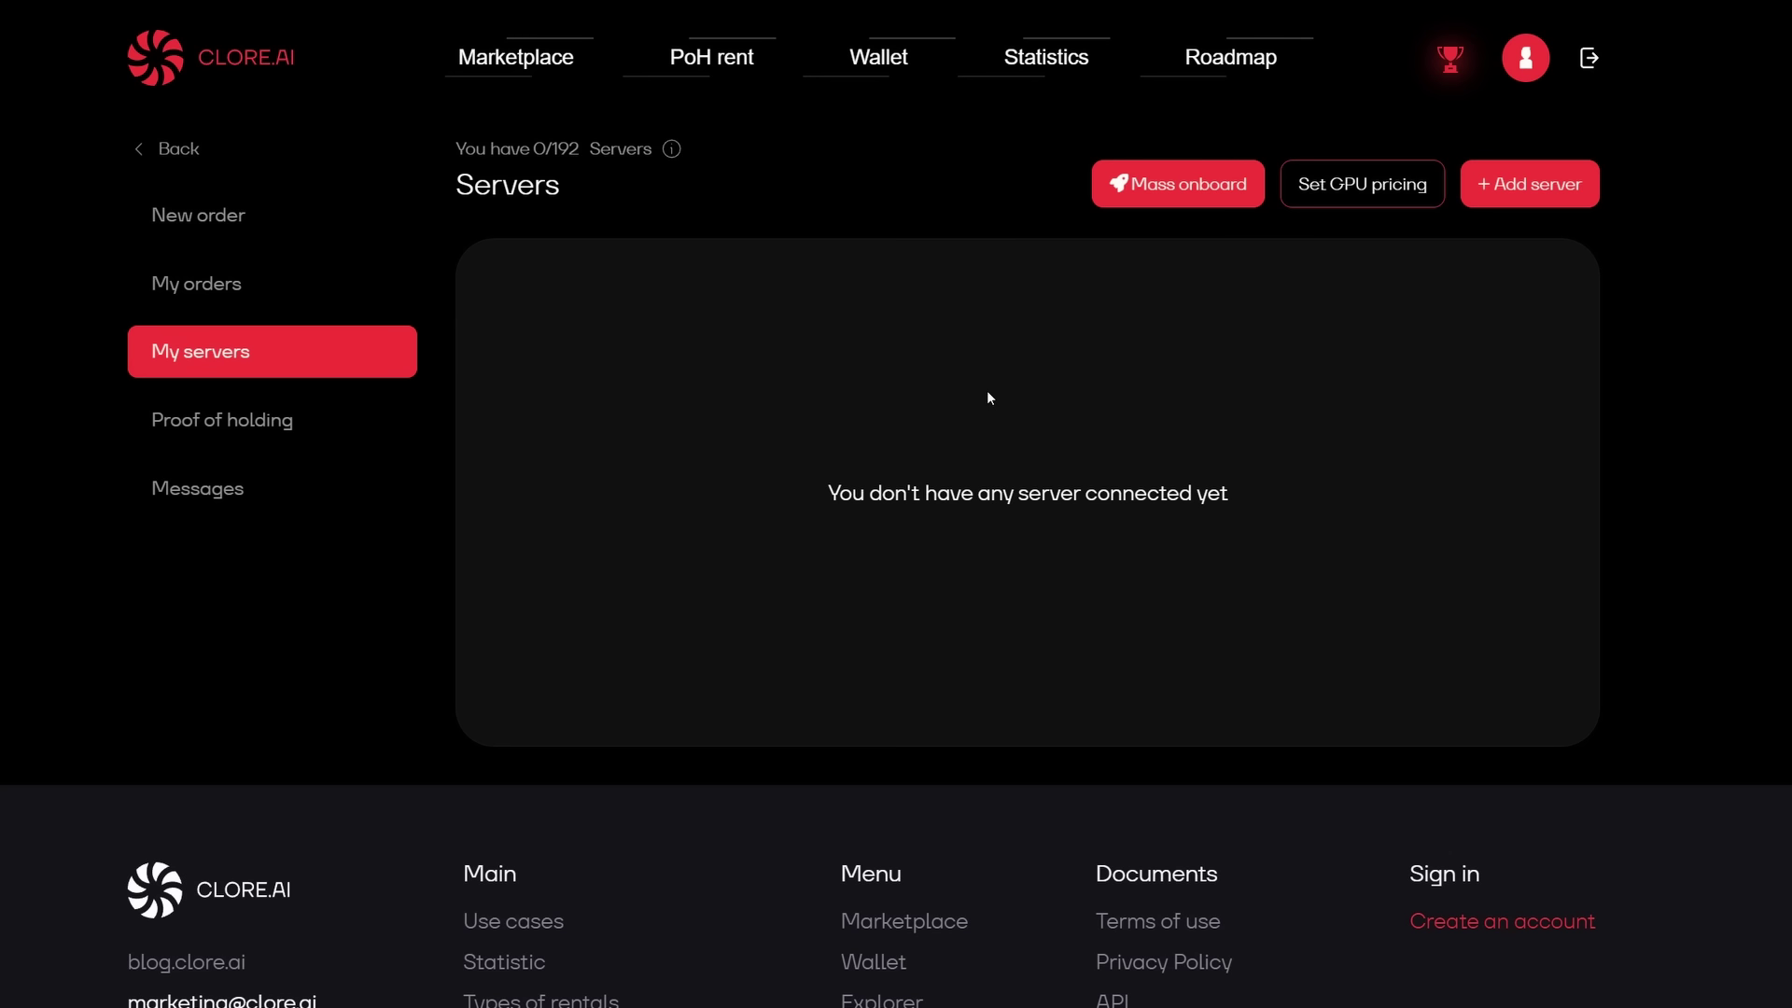
click(1153, 190)
click(1082, 710)
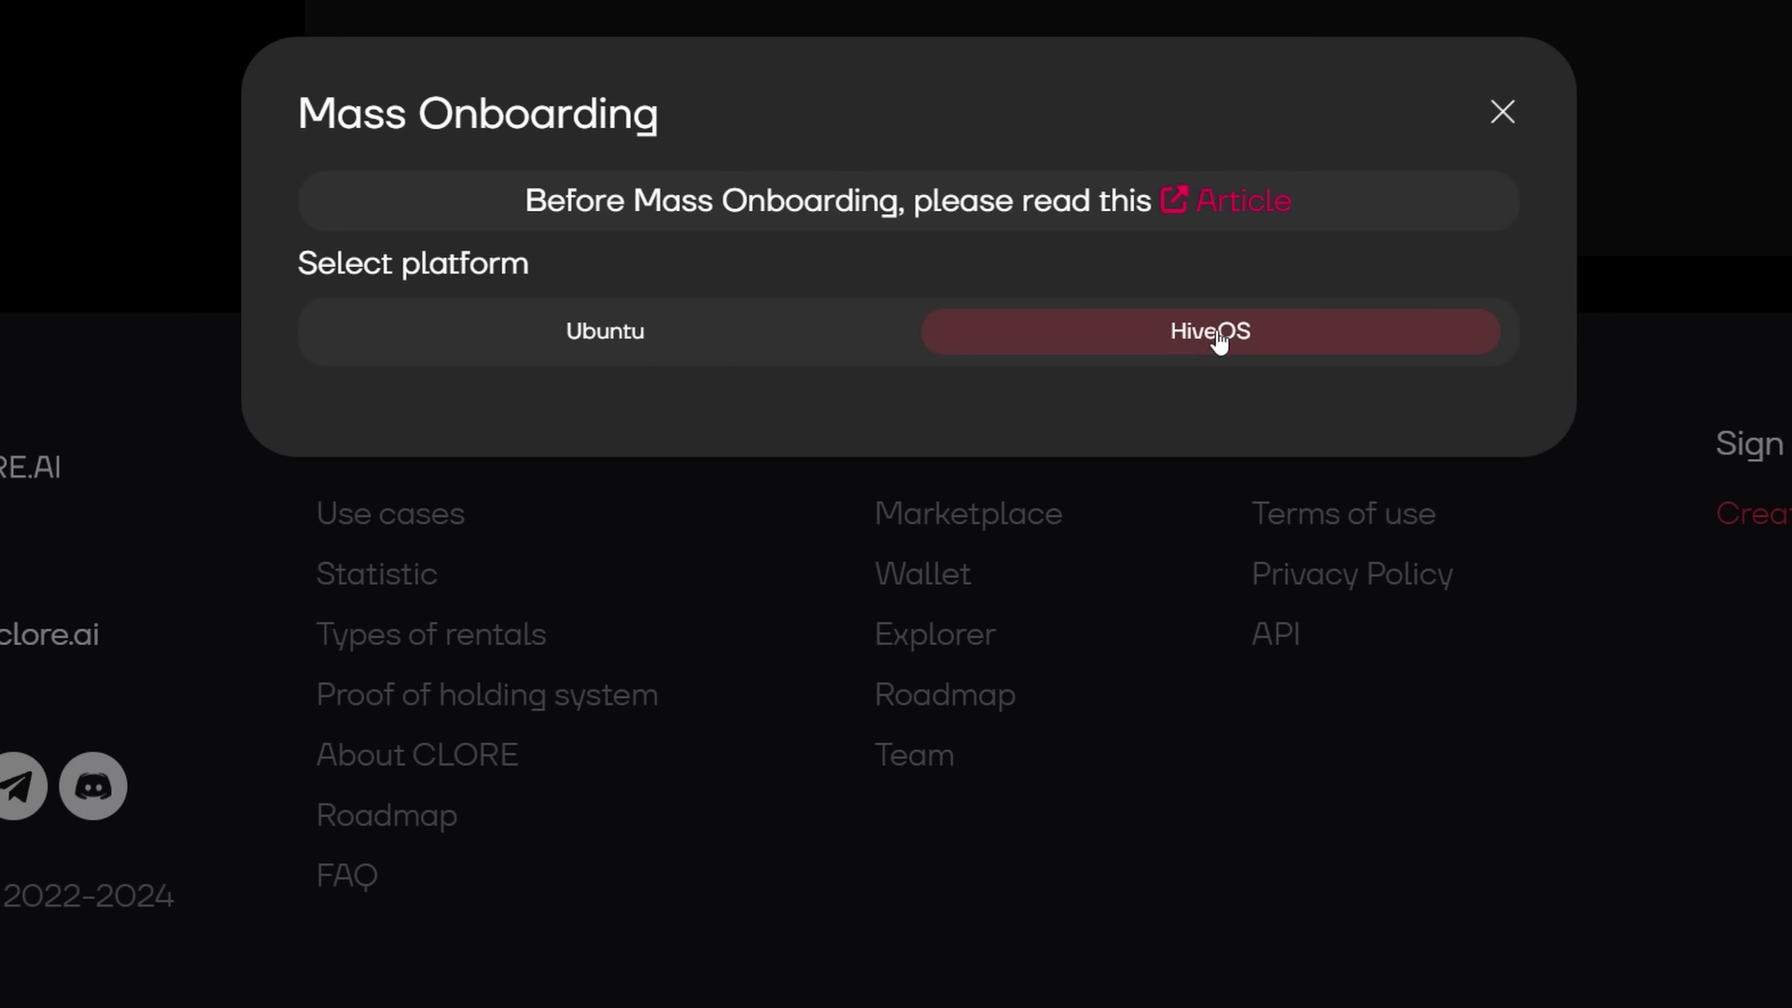
Configure mass onboarding for HiveOS with Mining Profitability Based pricing, and enable HiveOS overclocking and power limits for orders by default.
click(1211, 334)
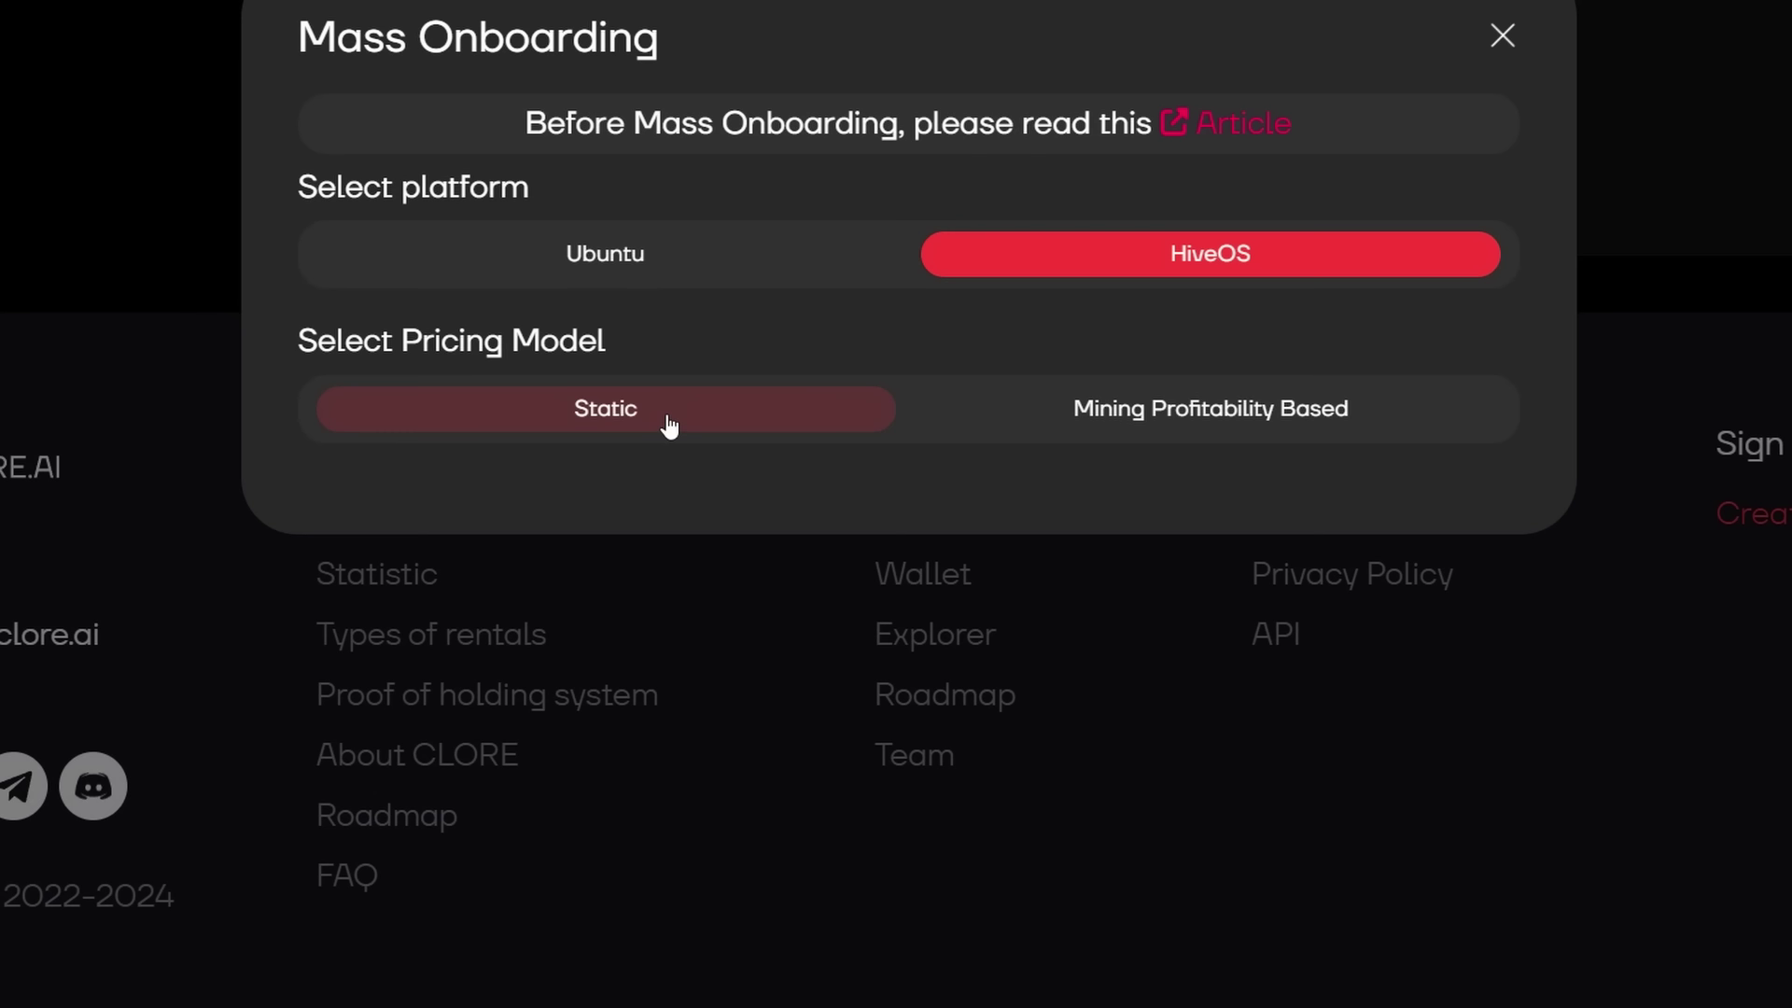
click(1174, 419)
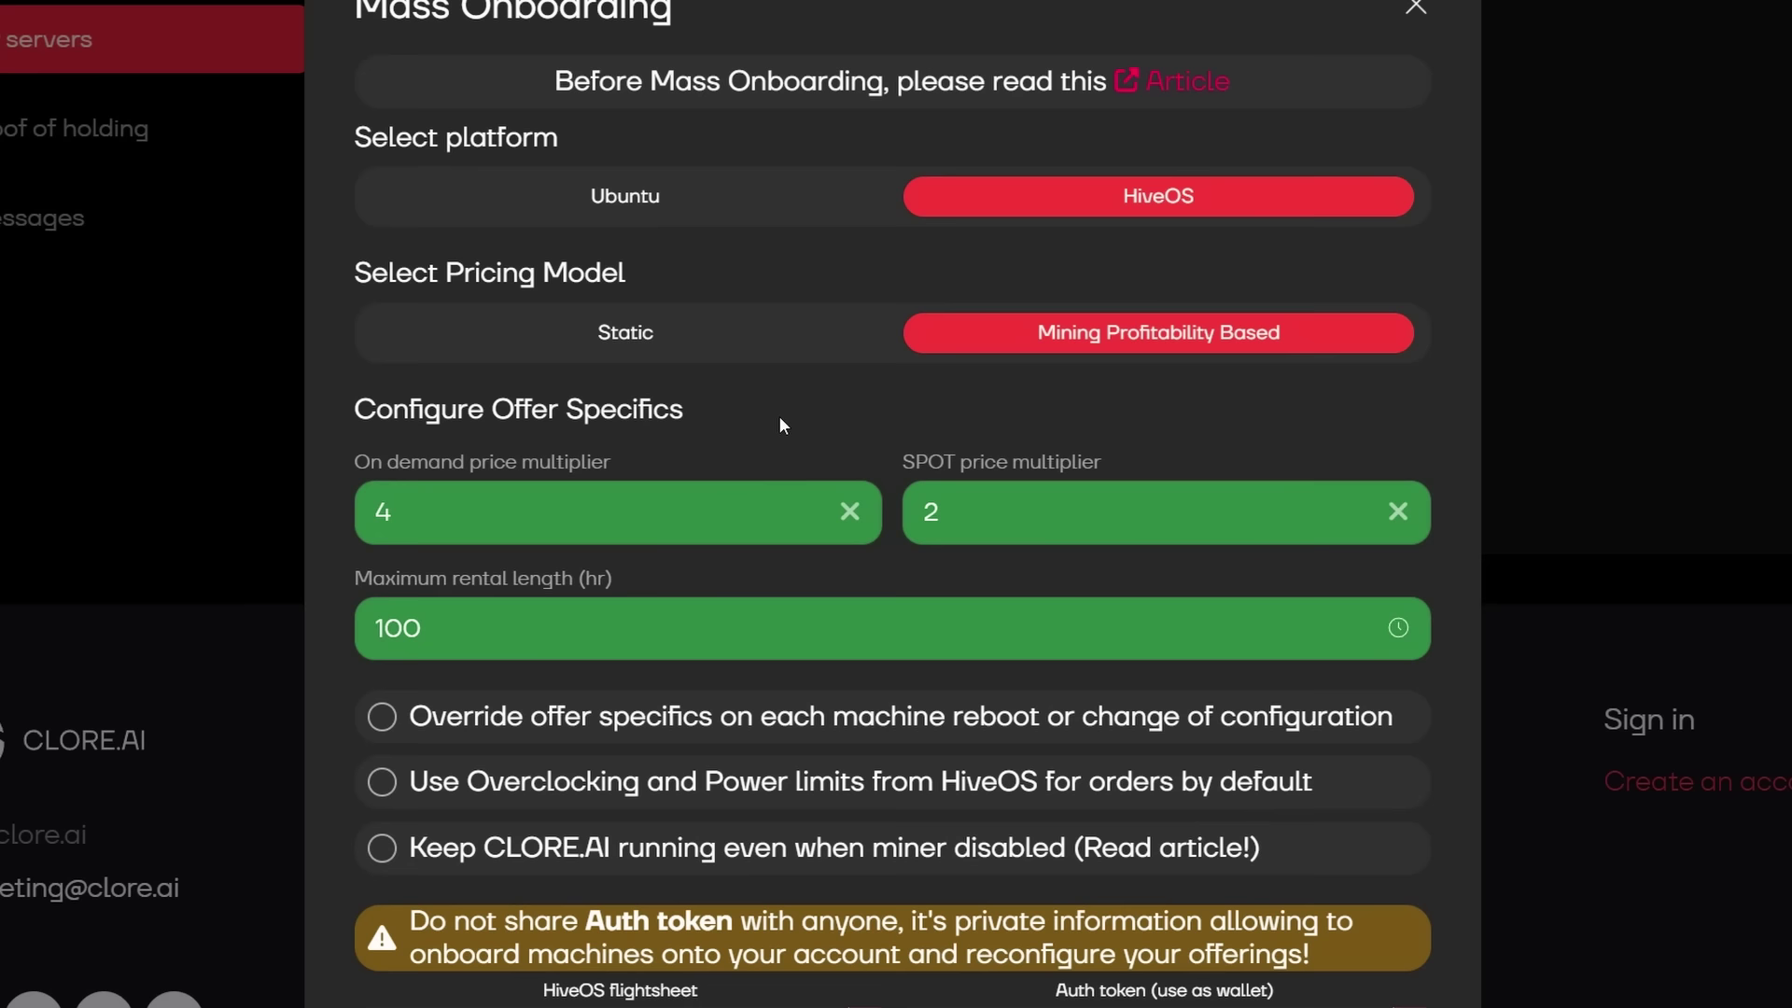
click(694, 336)
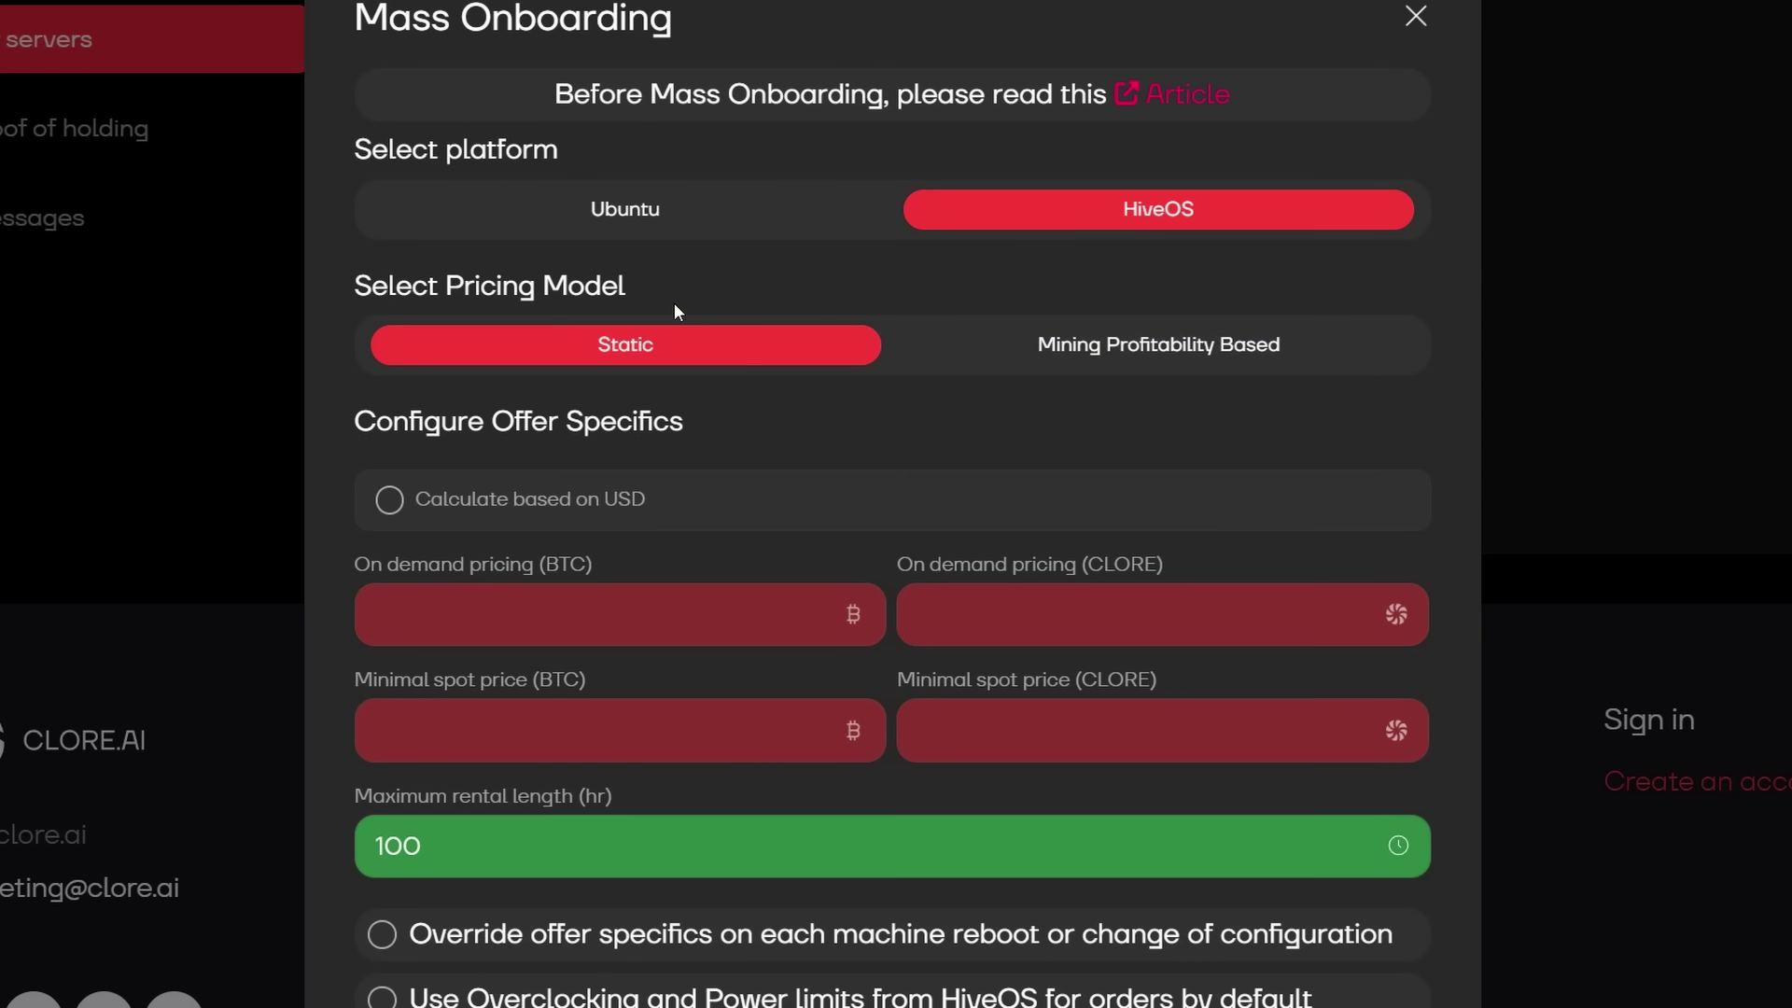
click(1045, 352)
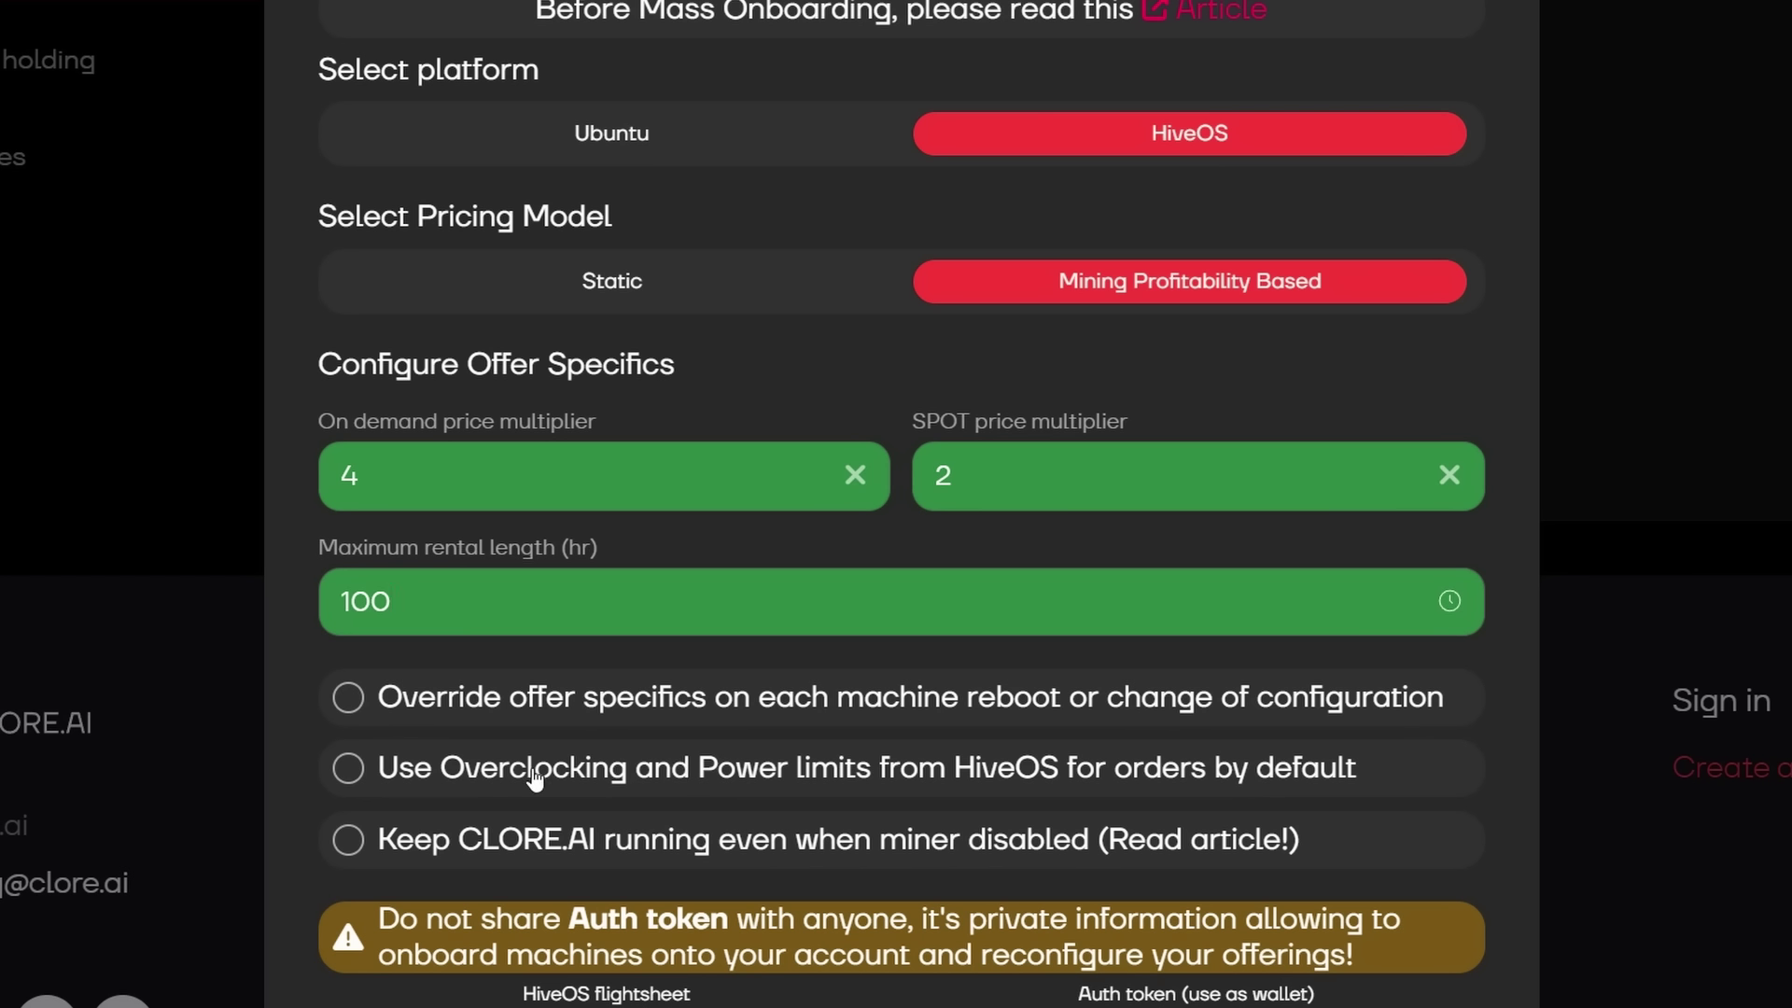
click(351, 768)
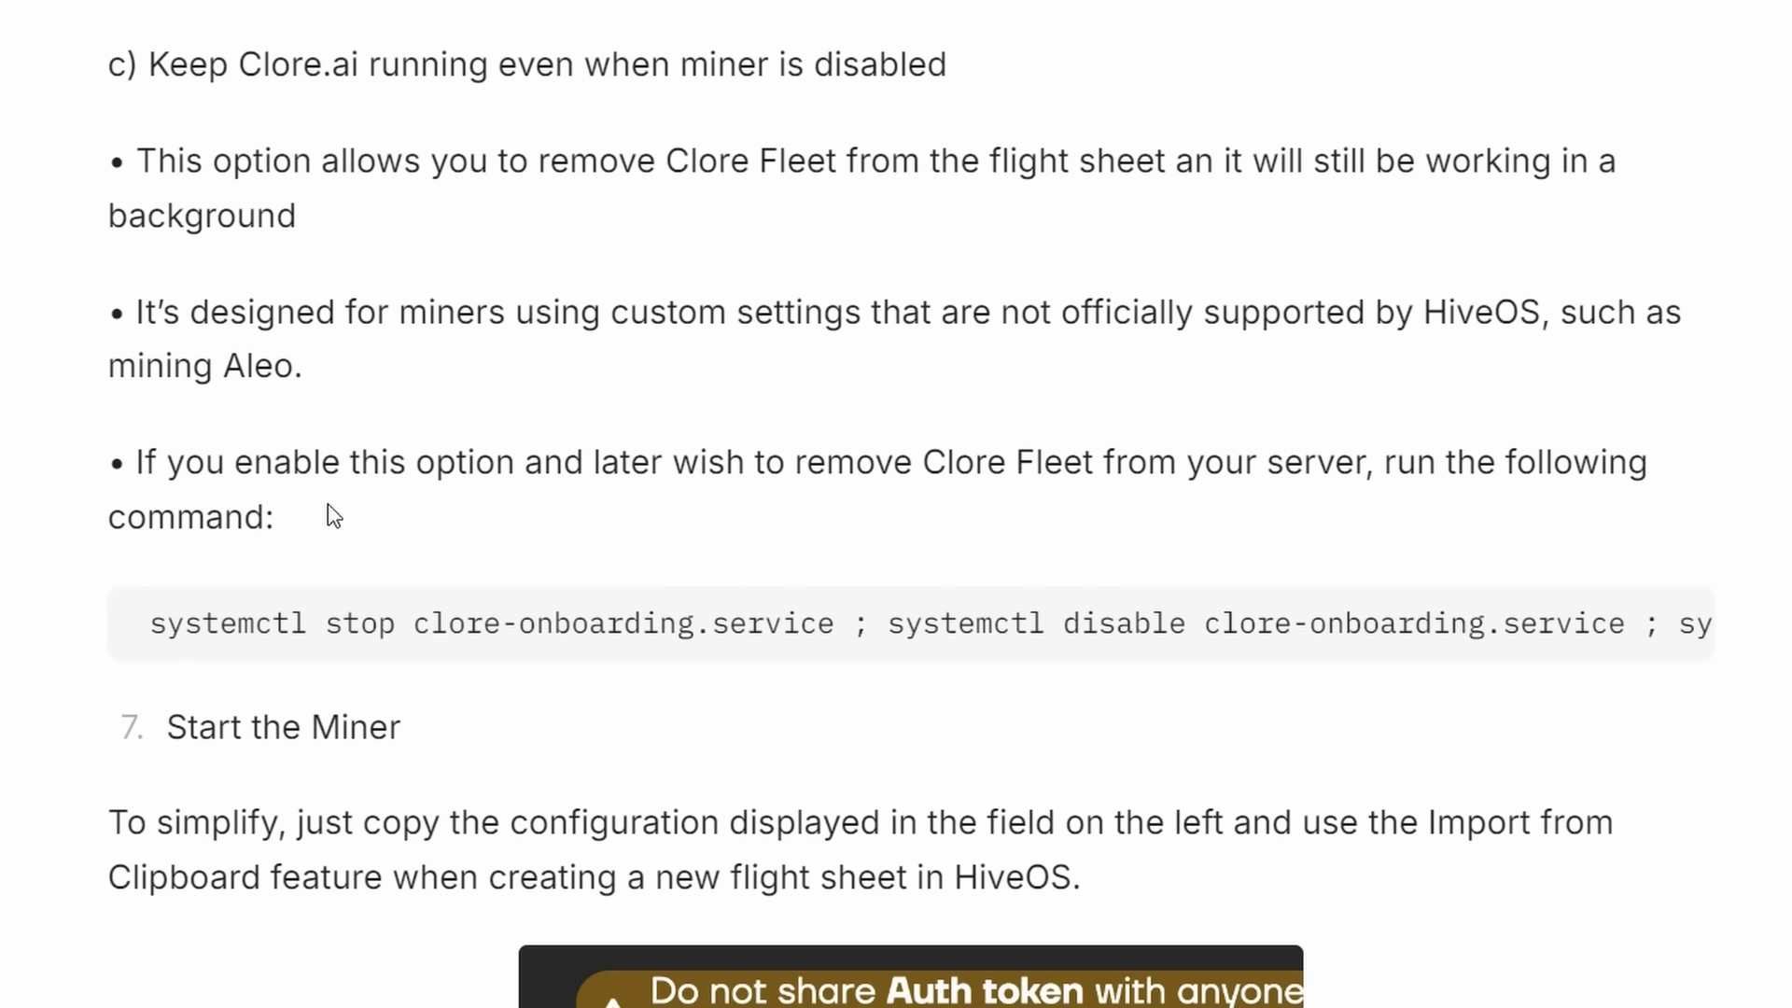
Copy the HiveOS flightsheet configuration and import it from the clipboard into a new flight sheet in Hive OS.
mouse_move(1591, 654)
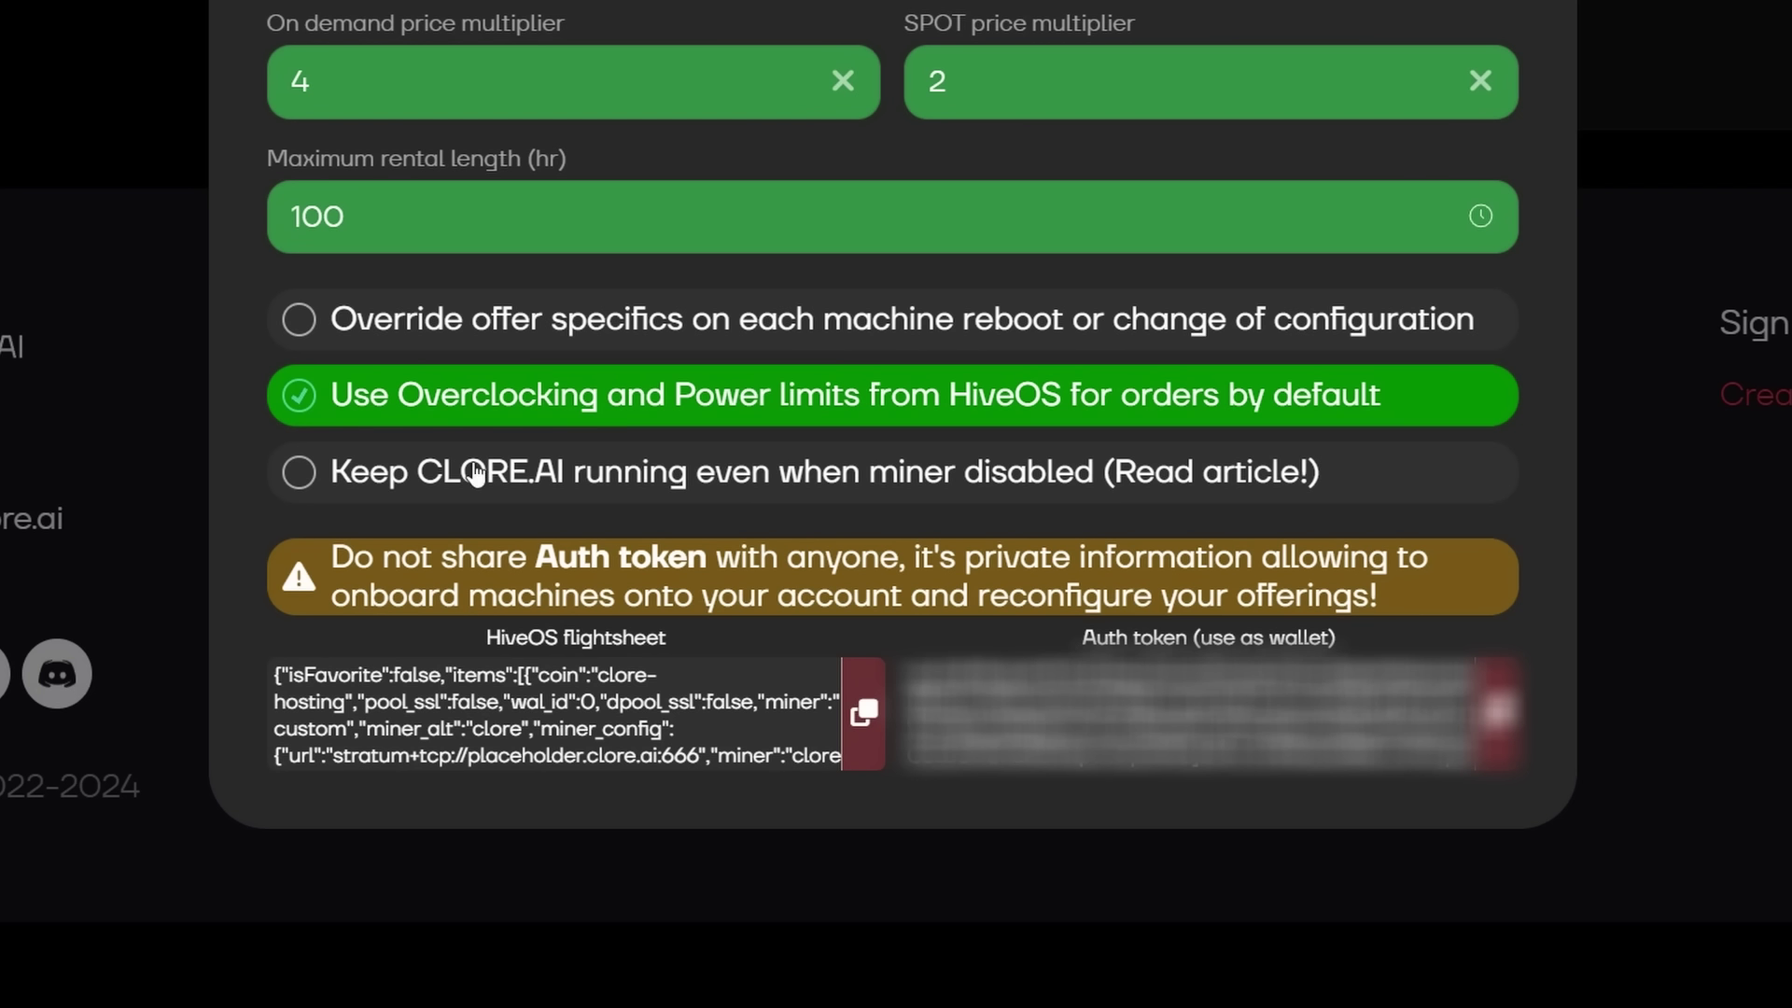
click(864, 715)
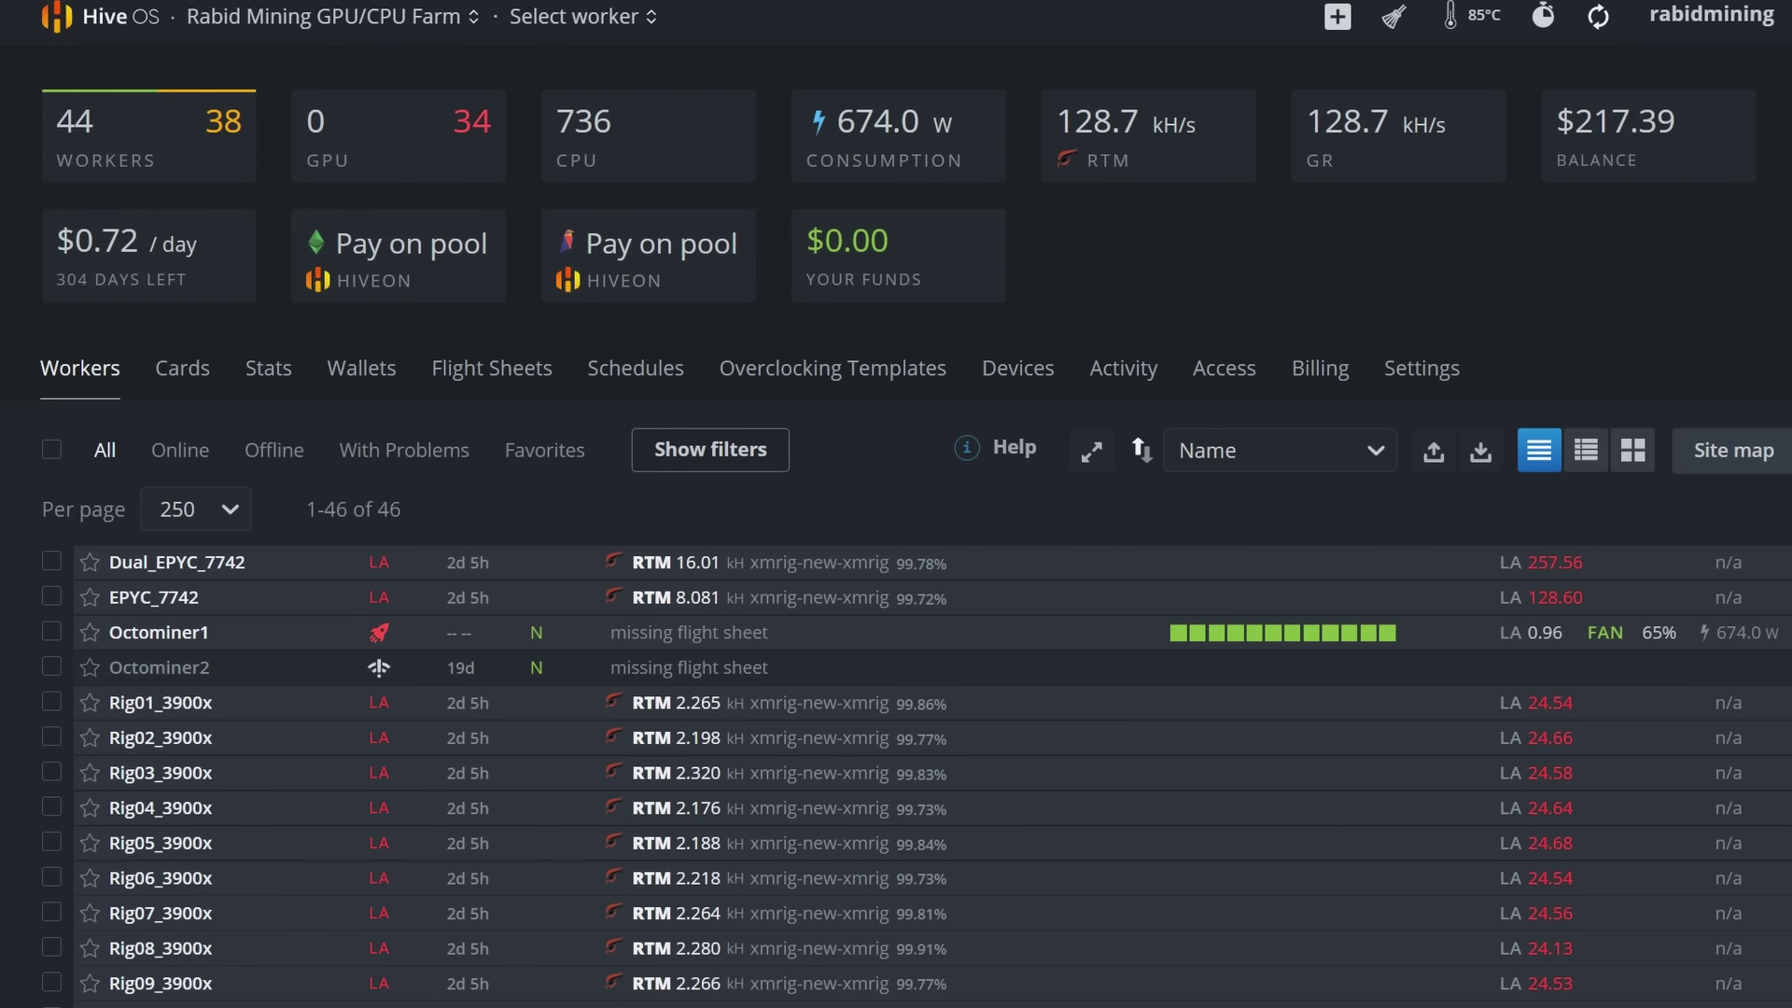
click(466, 381)
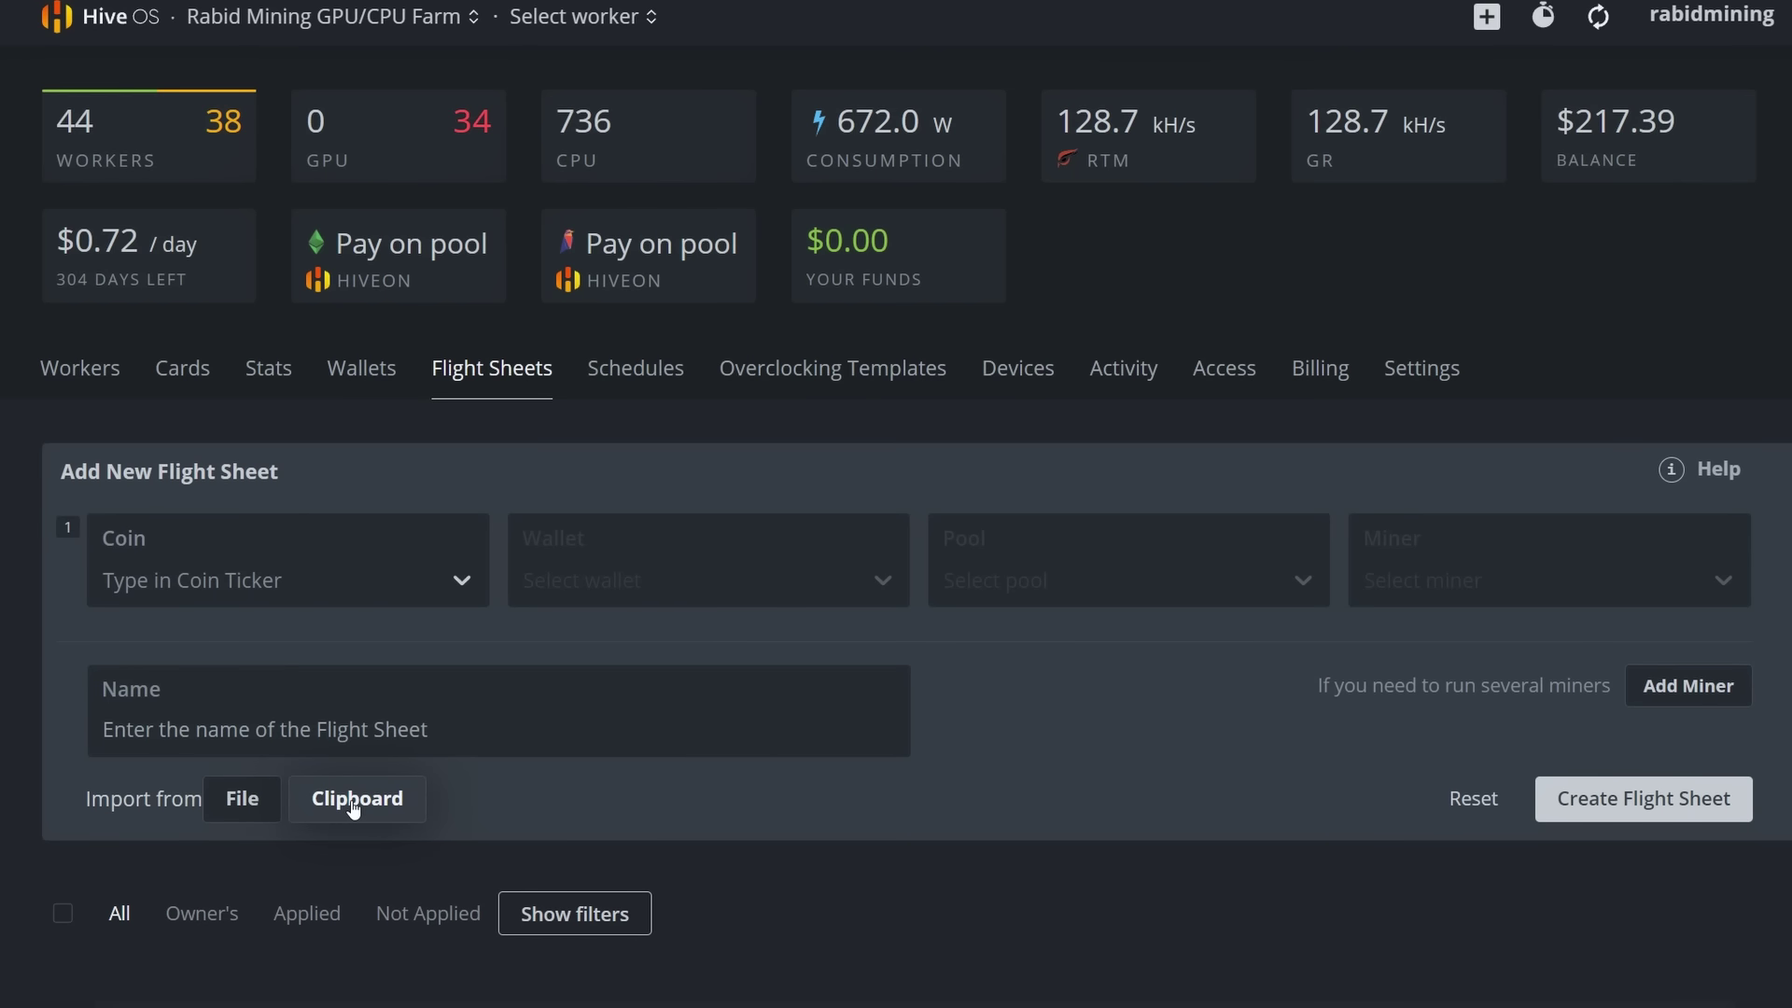
click(353, 808)
click(221, 241)
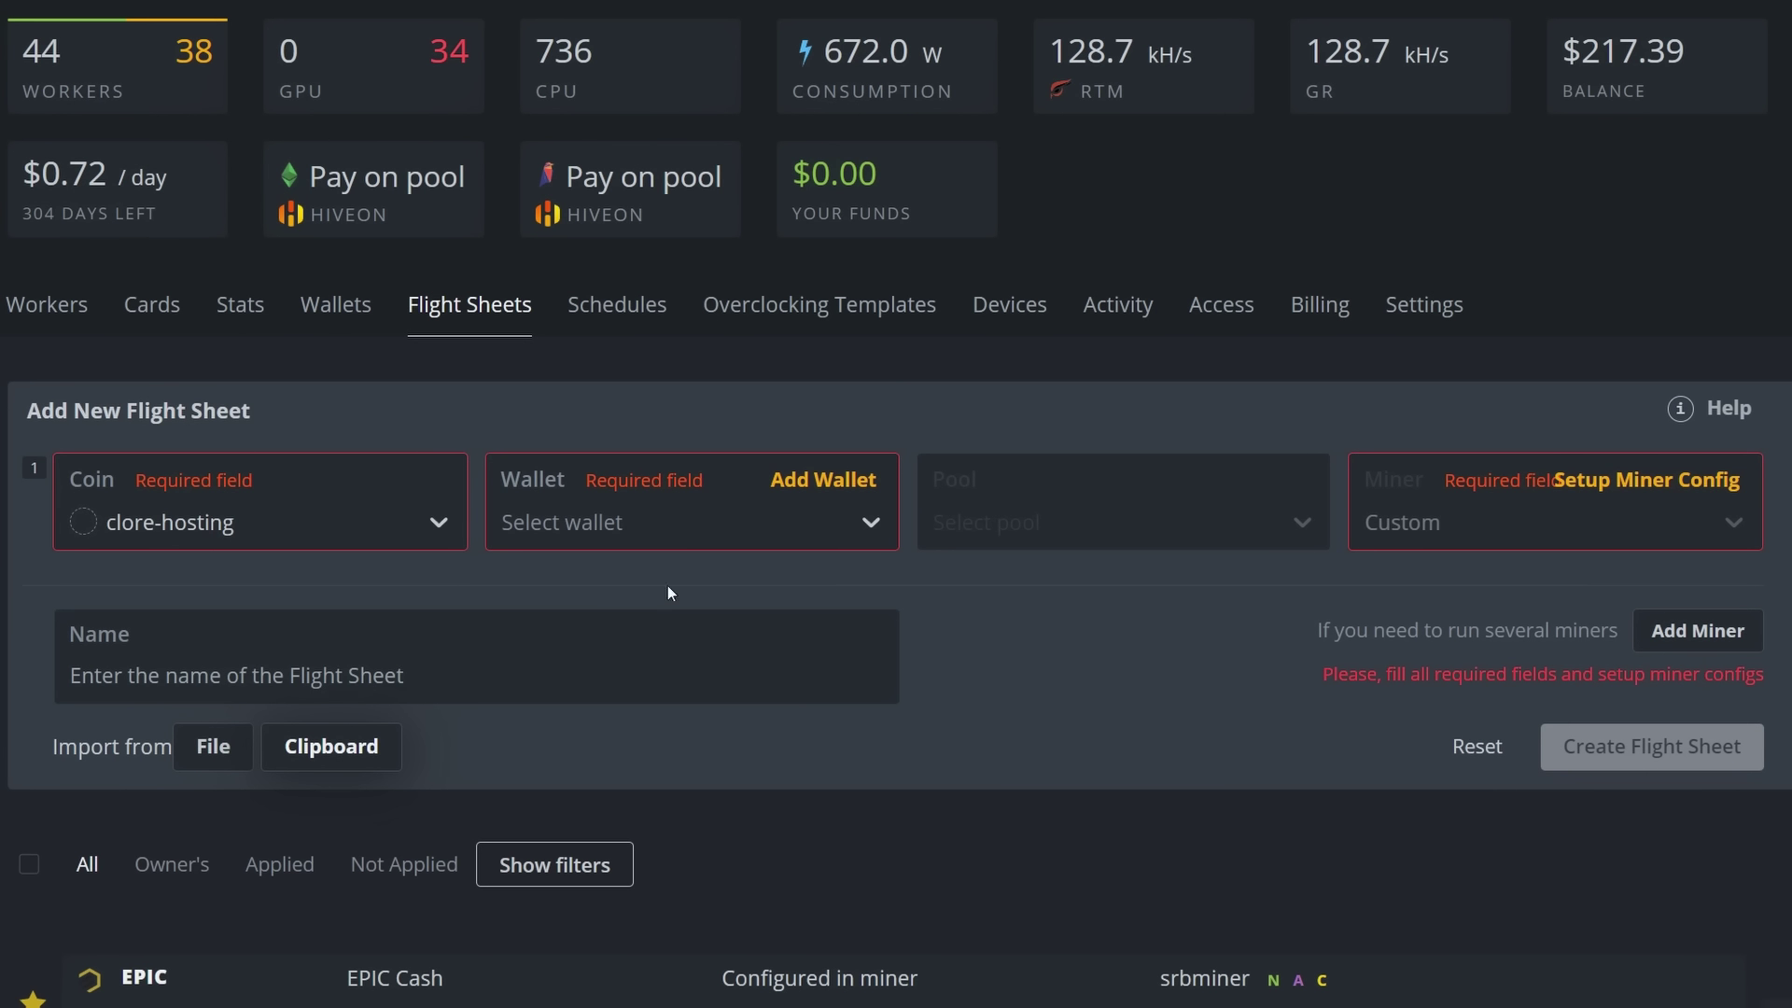
Create a clore-hosting wallet named Clore.AI Auth, with the auth token copied from CLORE.AI as its address.
click(805, 481)
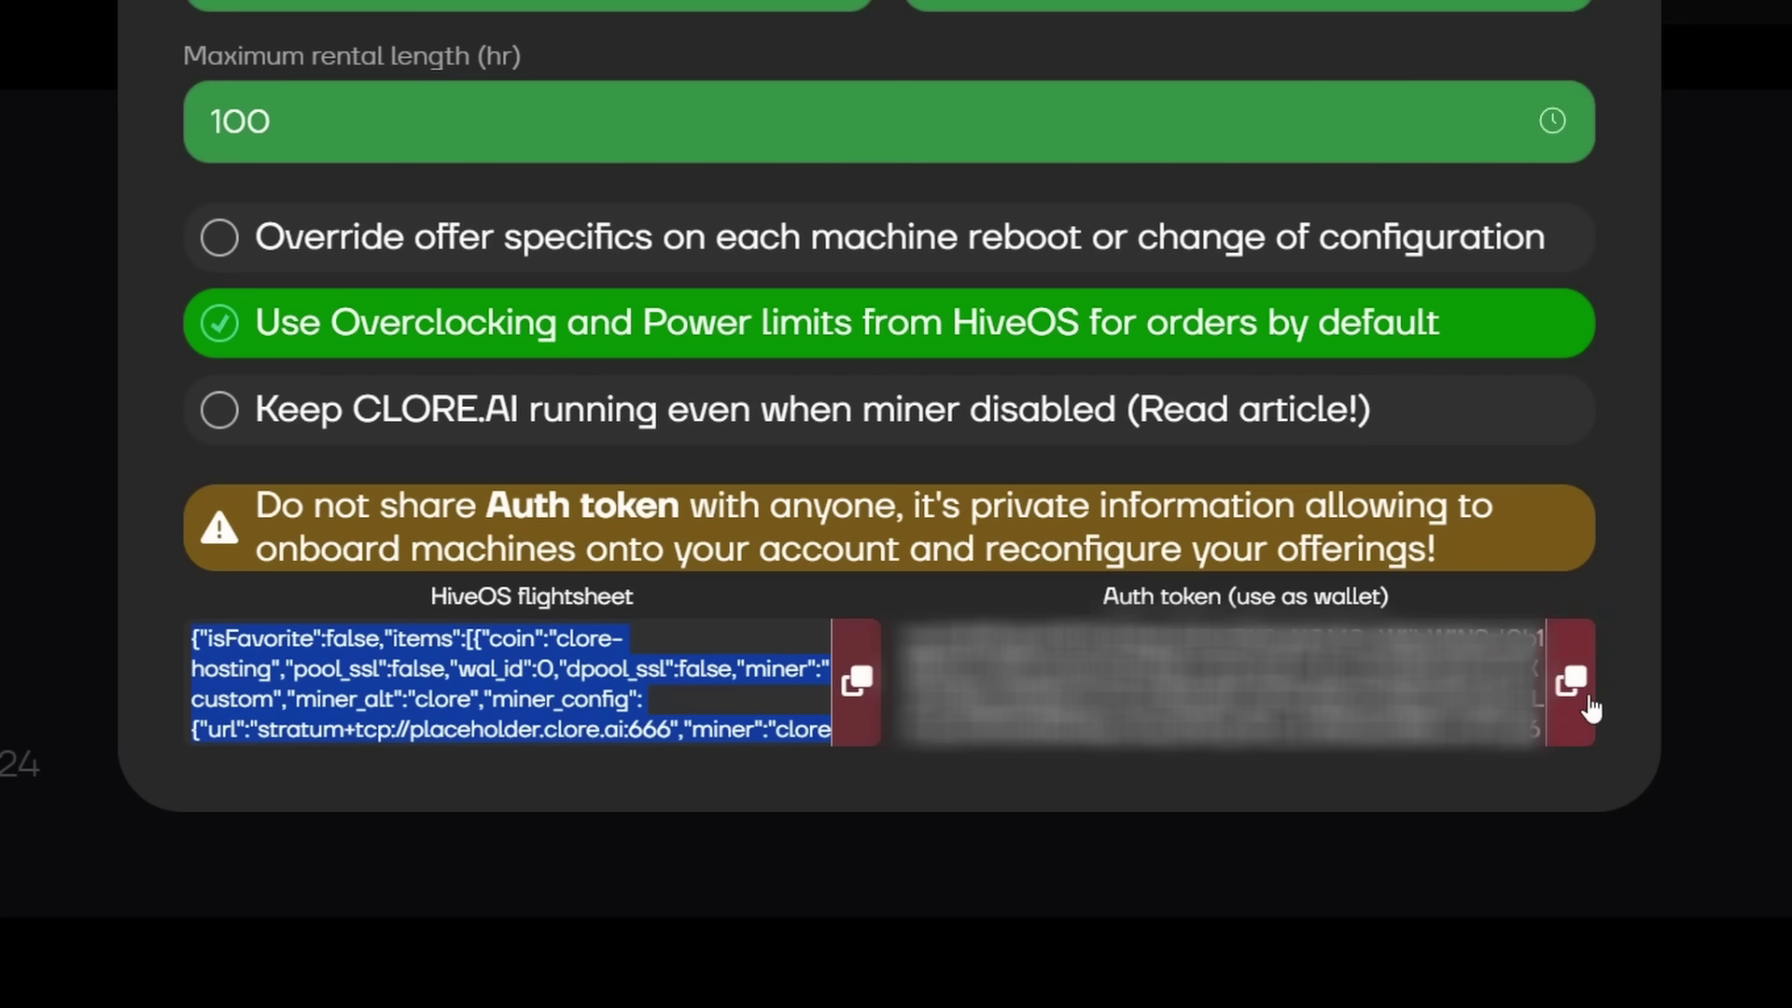
click(1577, 698)
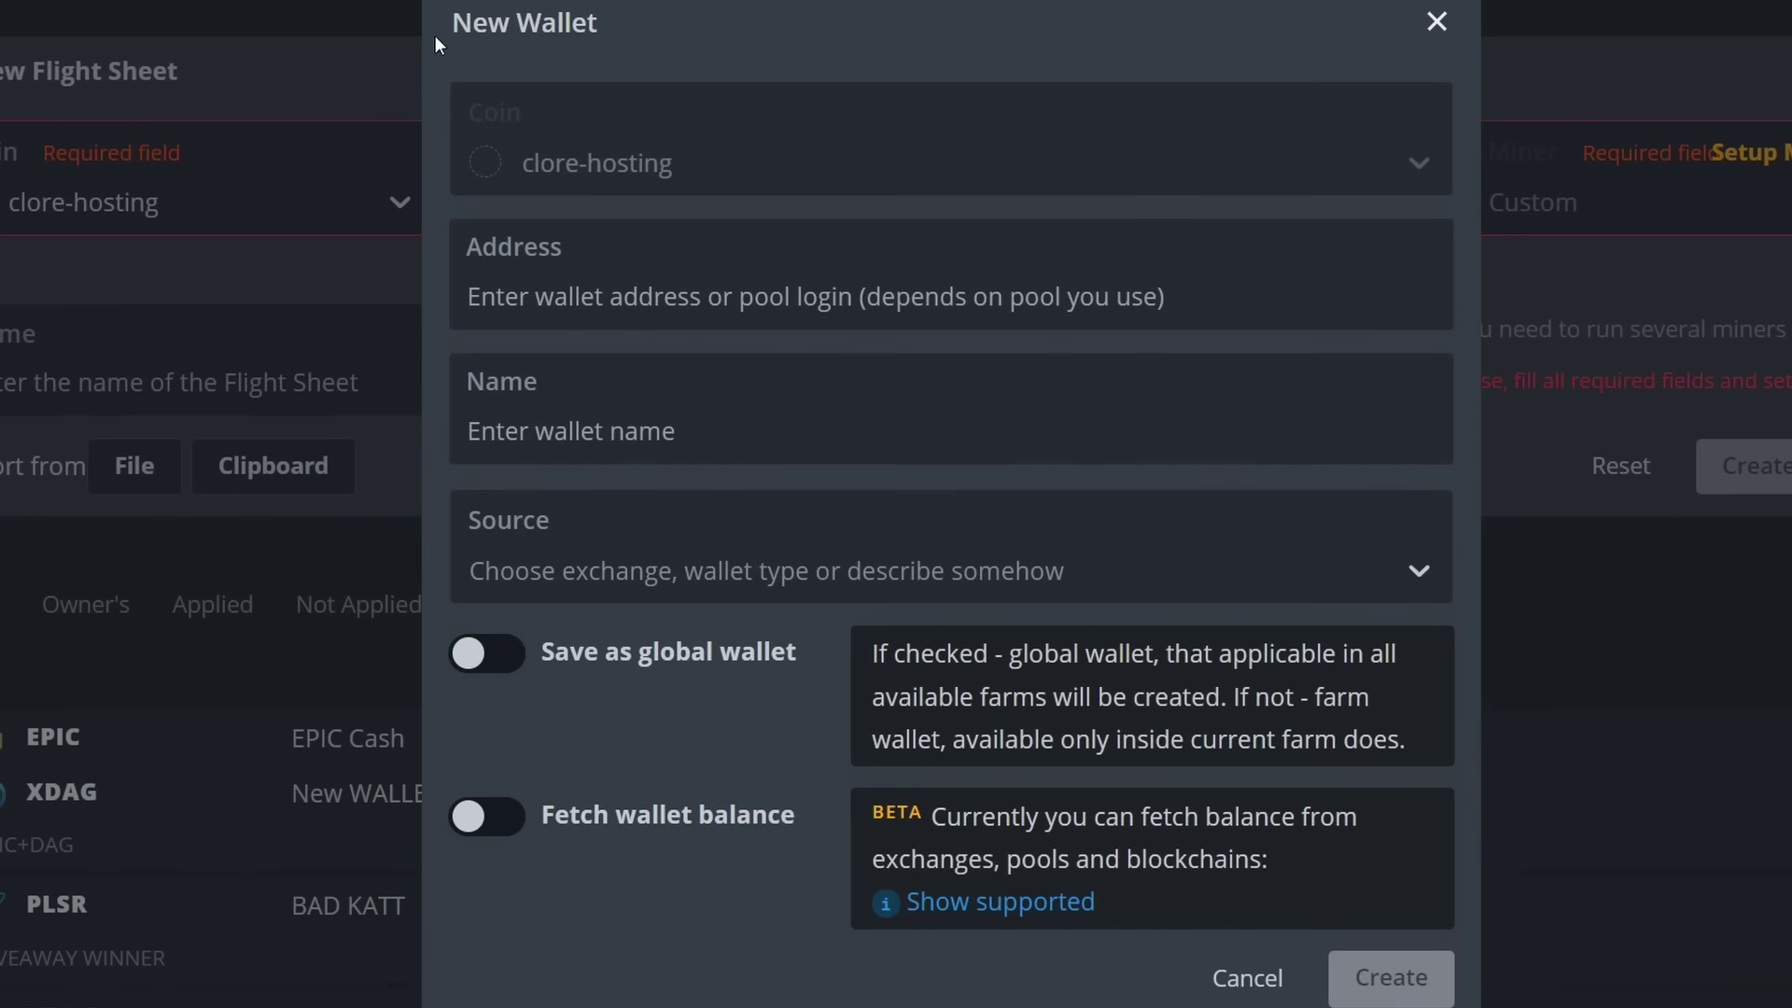
click(571, 290)
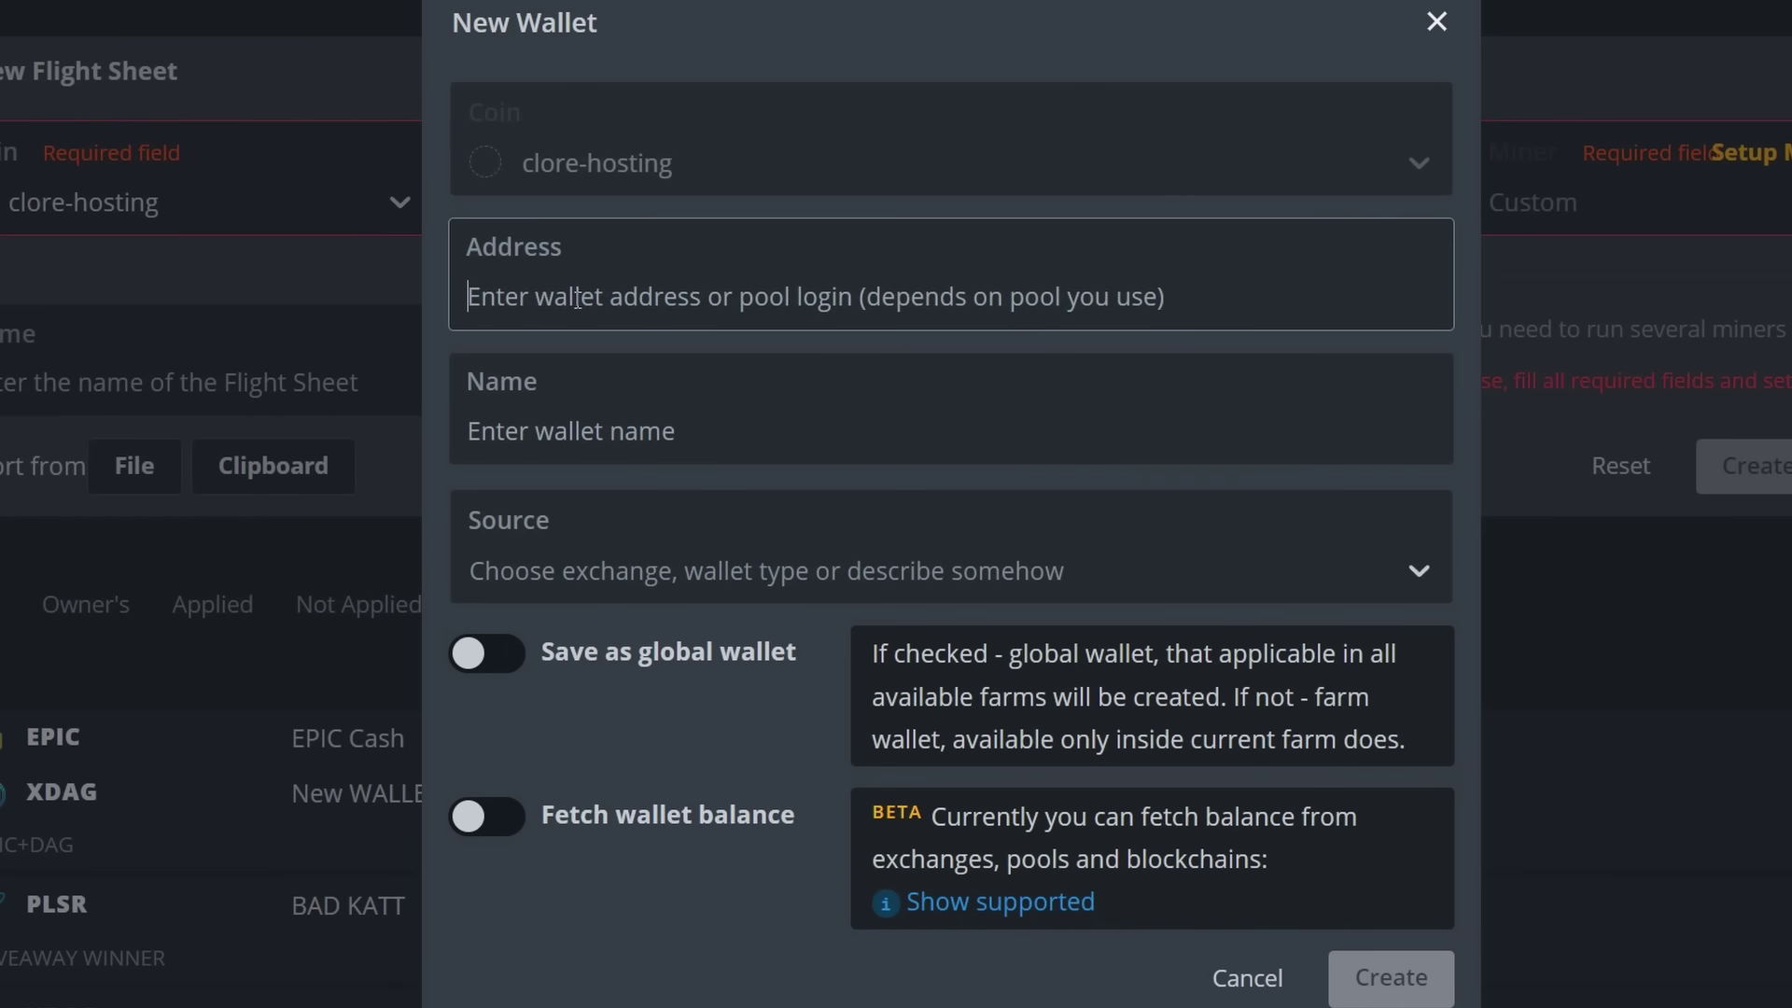
key(ctrl+v)
click(566, 399)
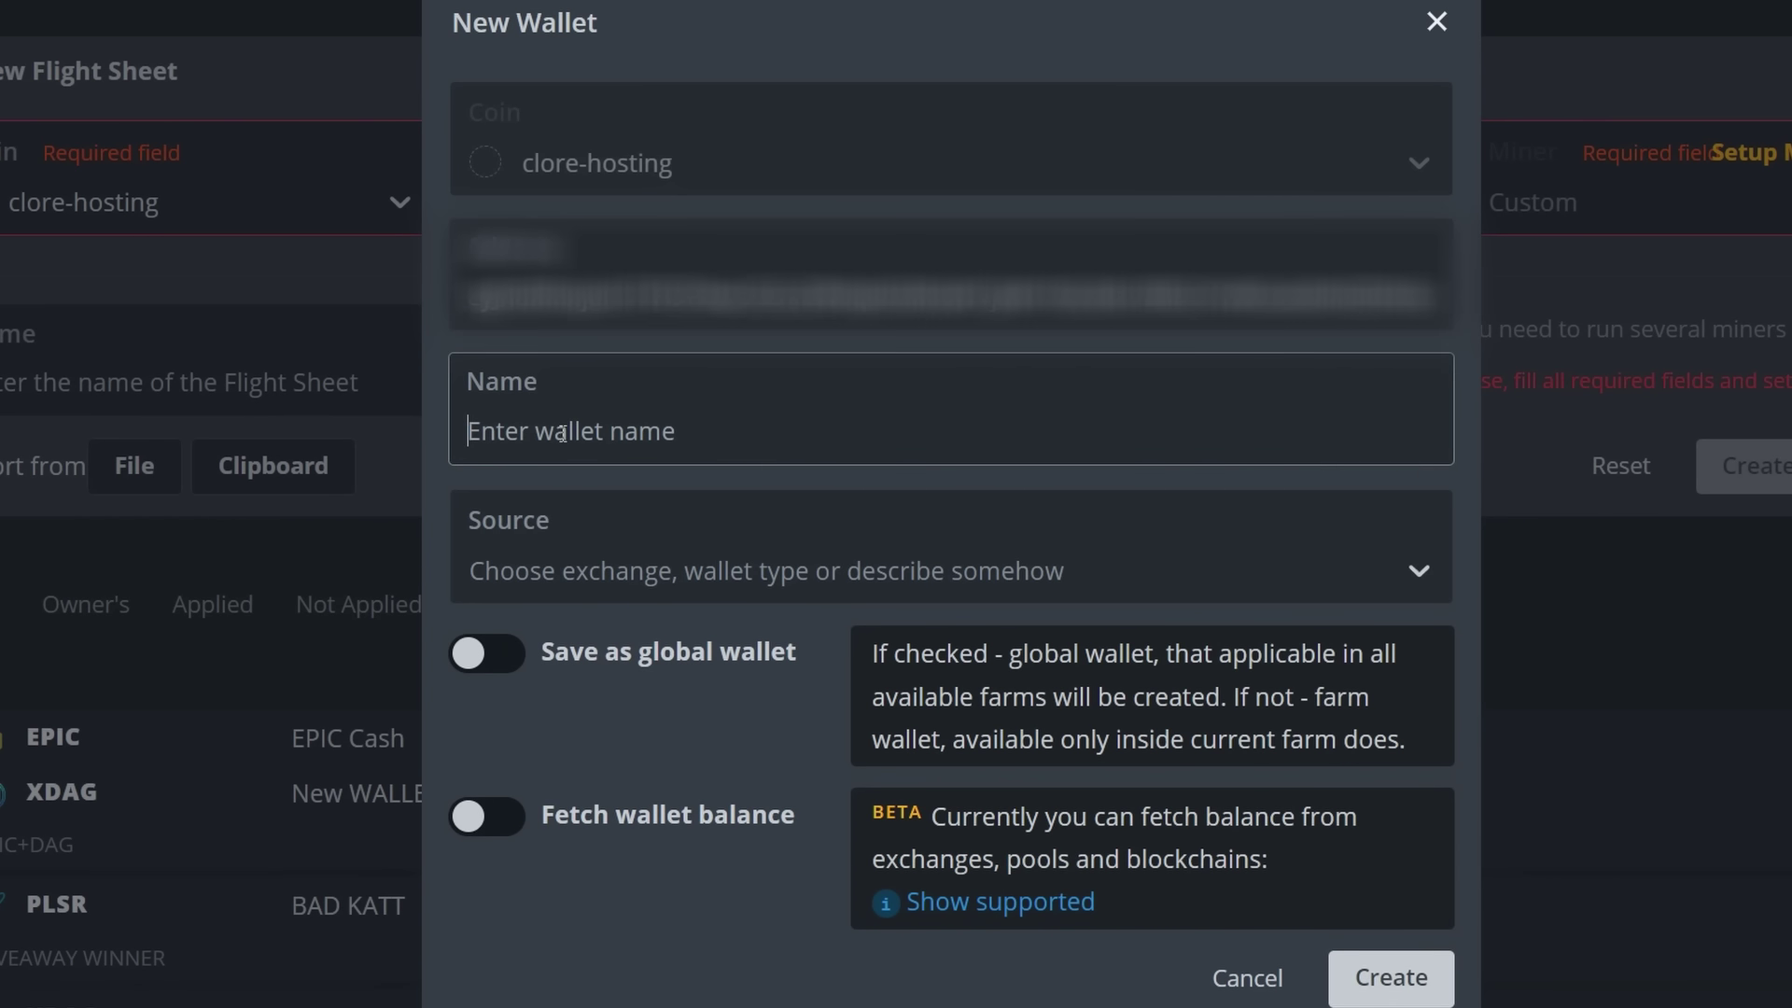
text(Clore)
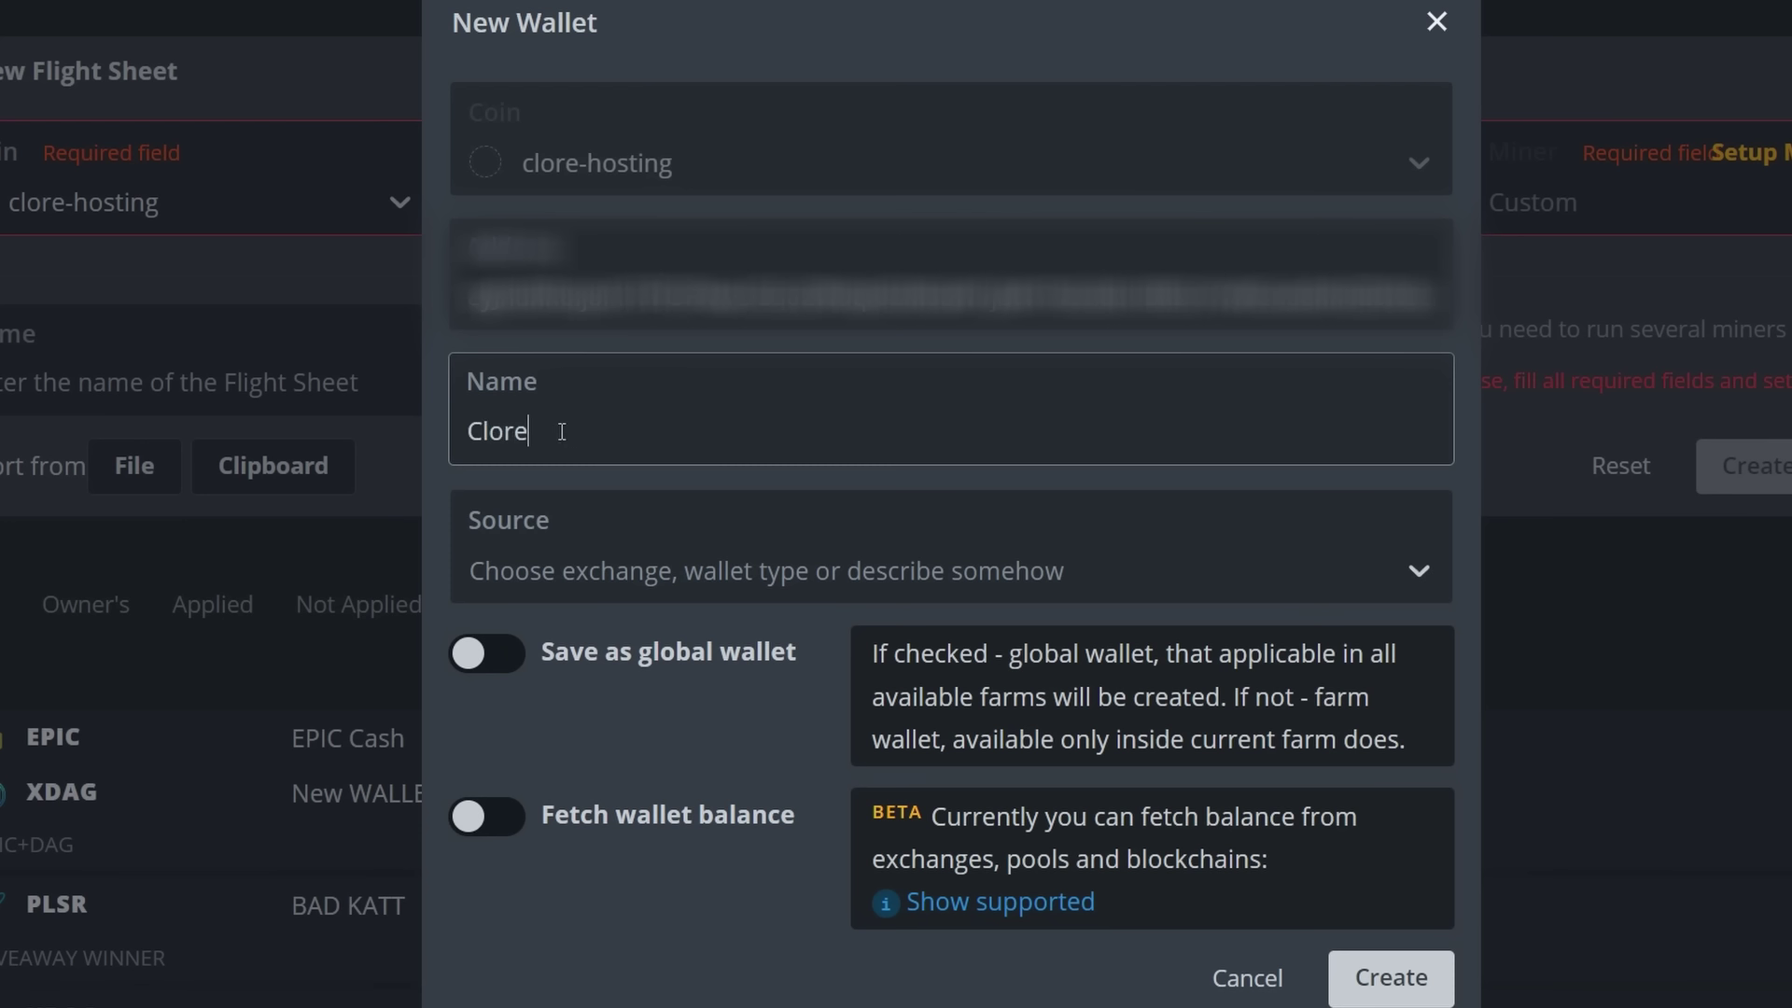
text(.AI Auth)
click(1394, 980)
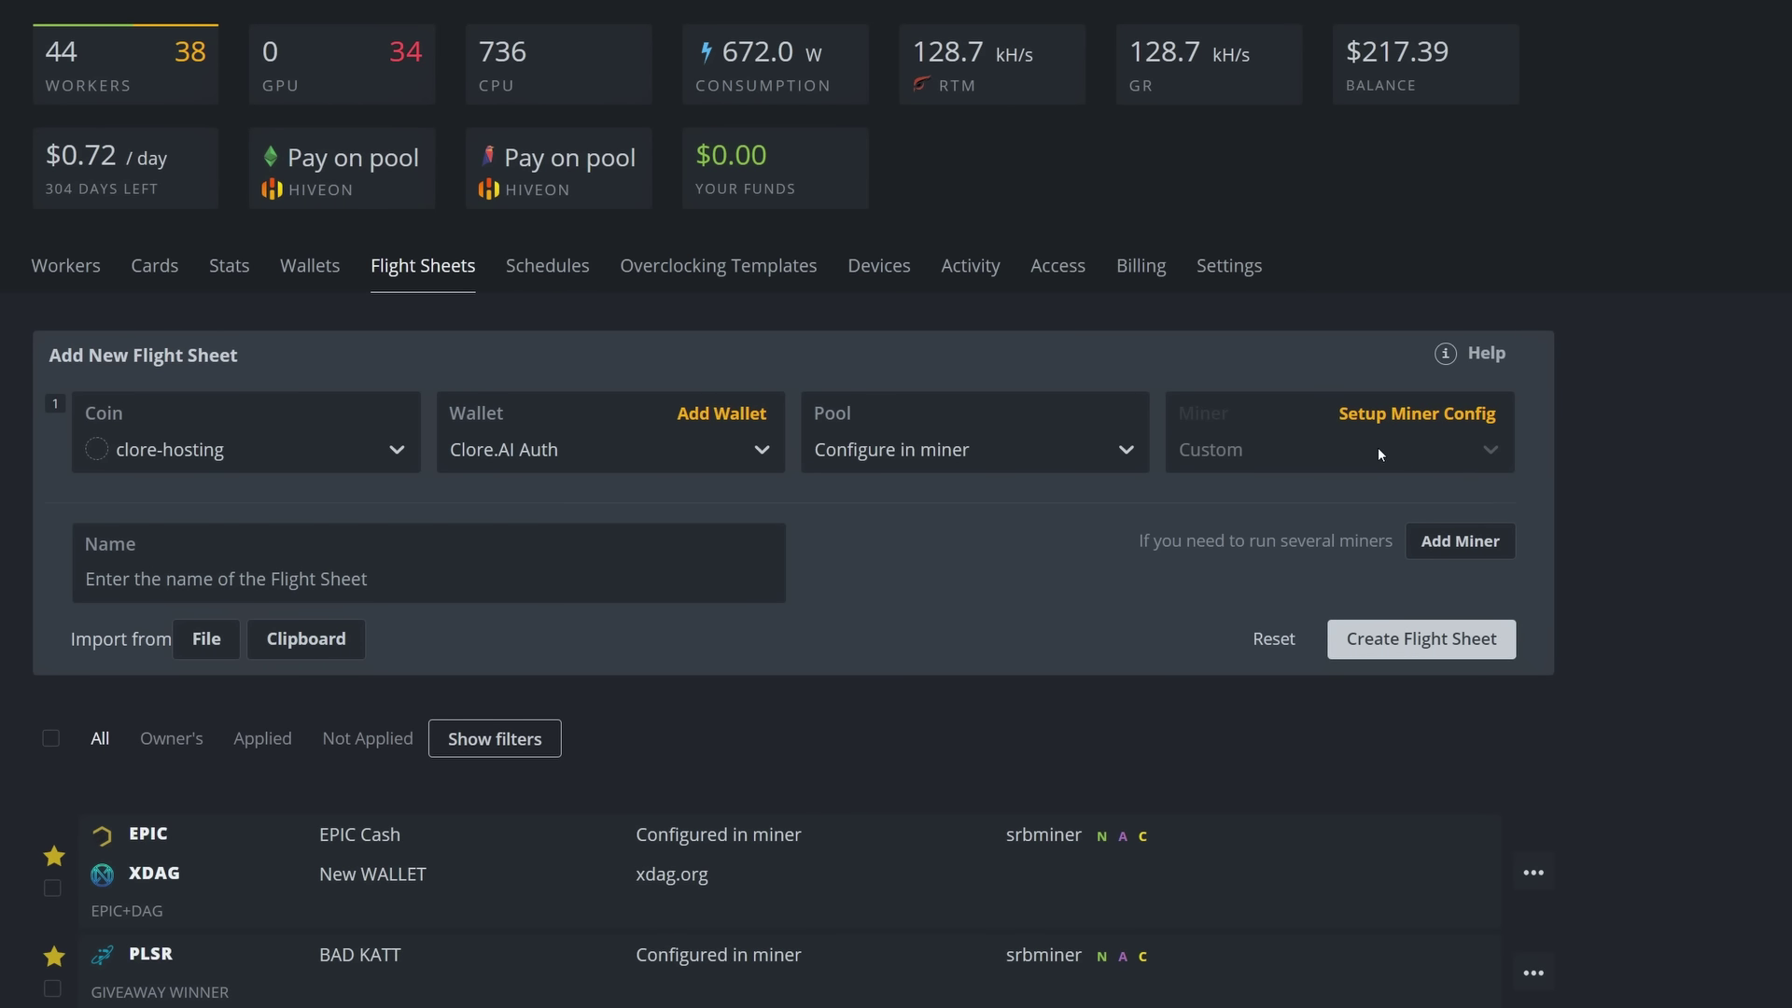
Check the custom miner configuration of the clore-hosting entry and name the flight sheet Xelis Clore.ai.
click(1380, 413)
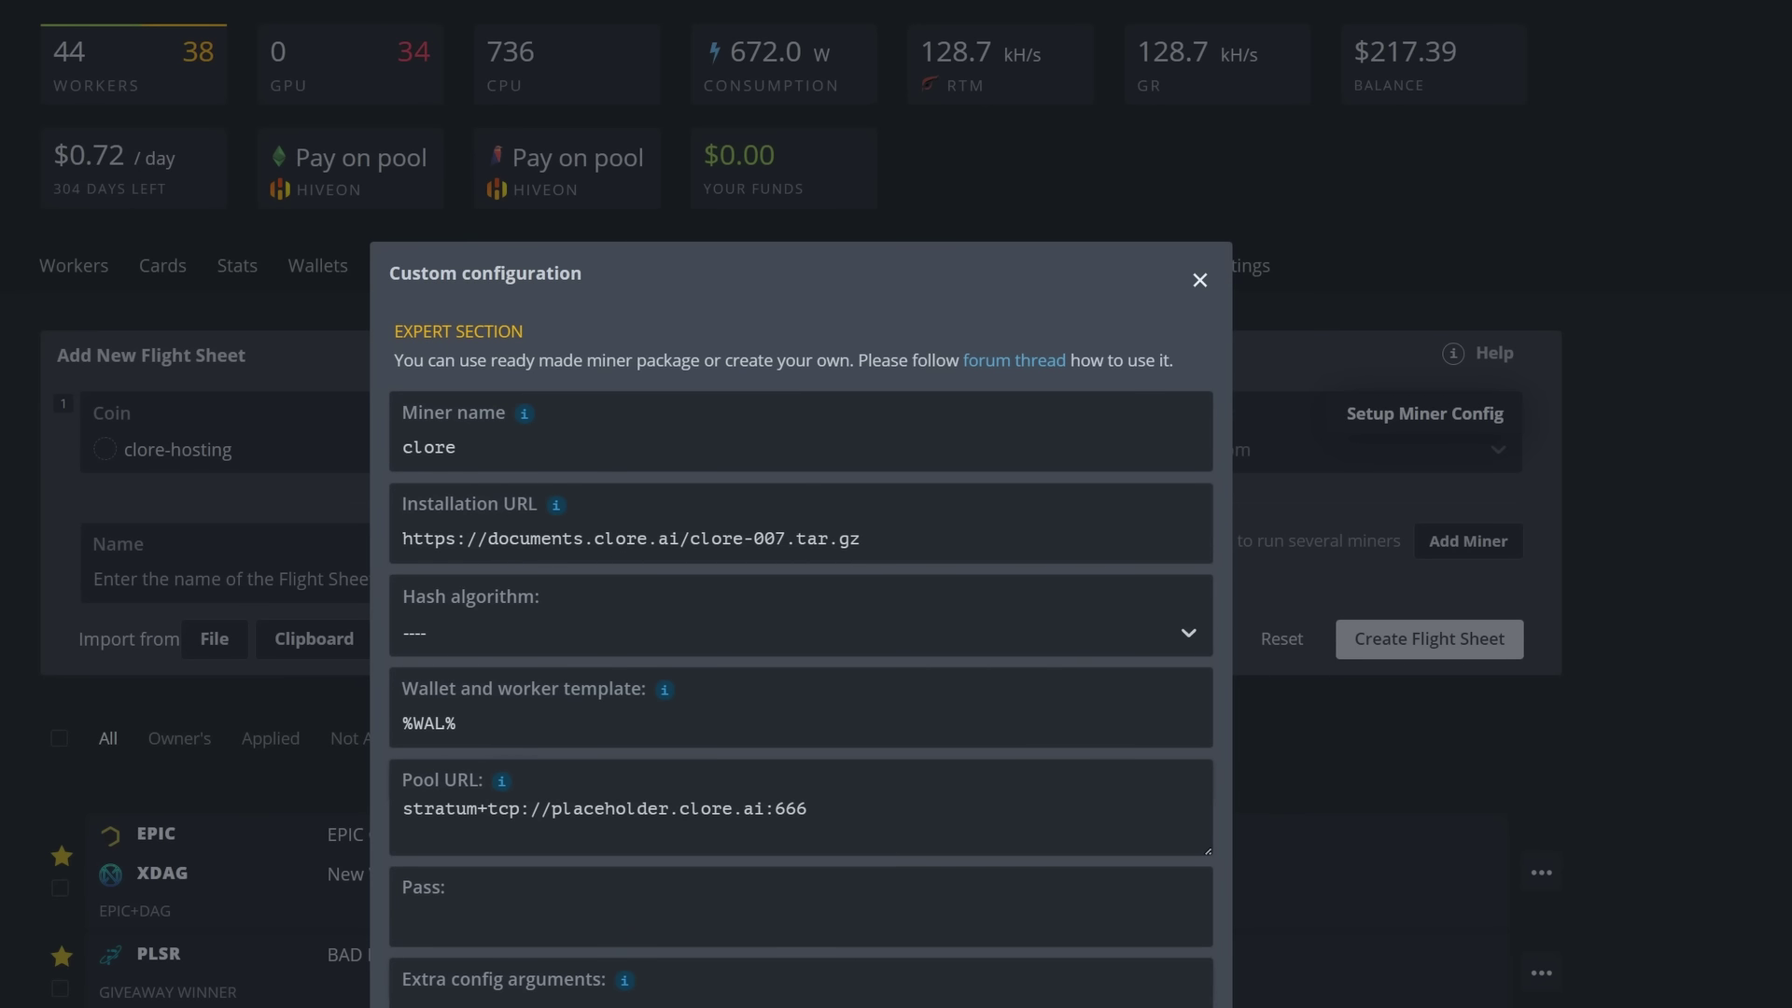
click(1363, 528)
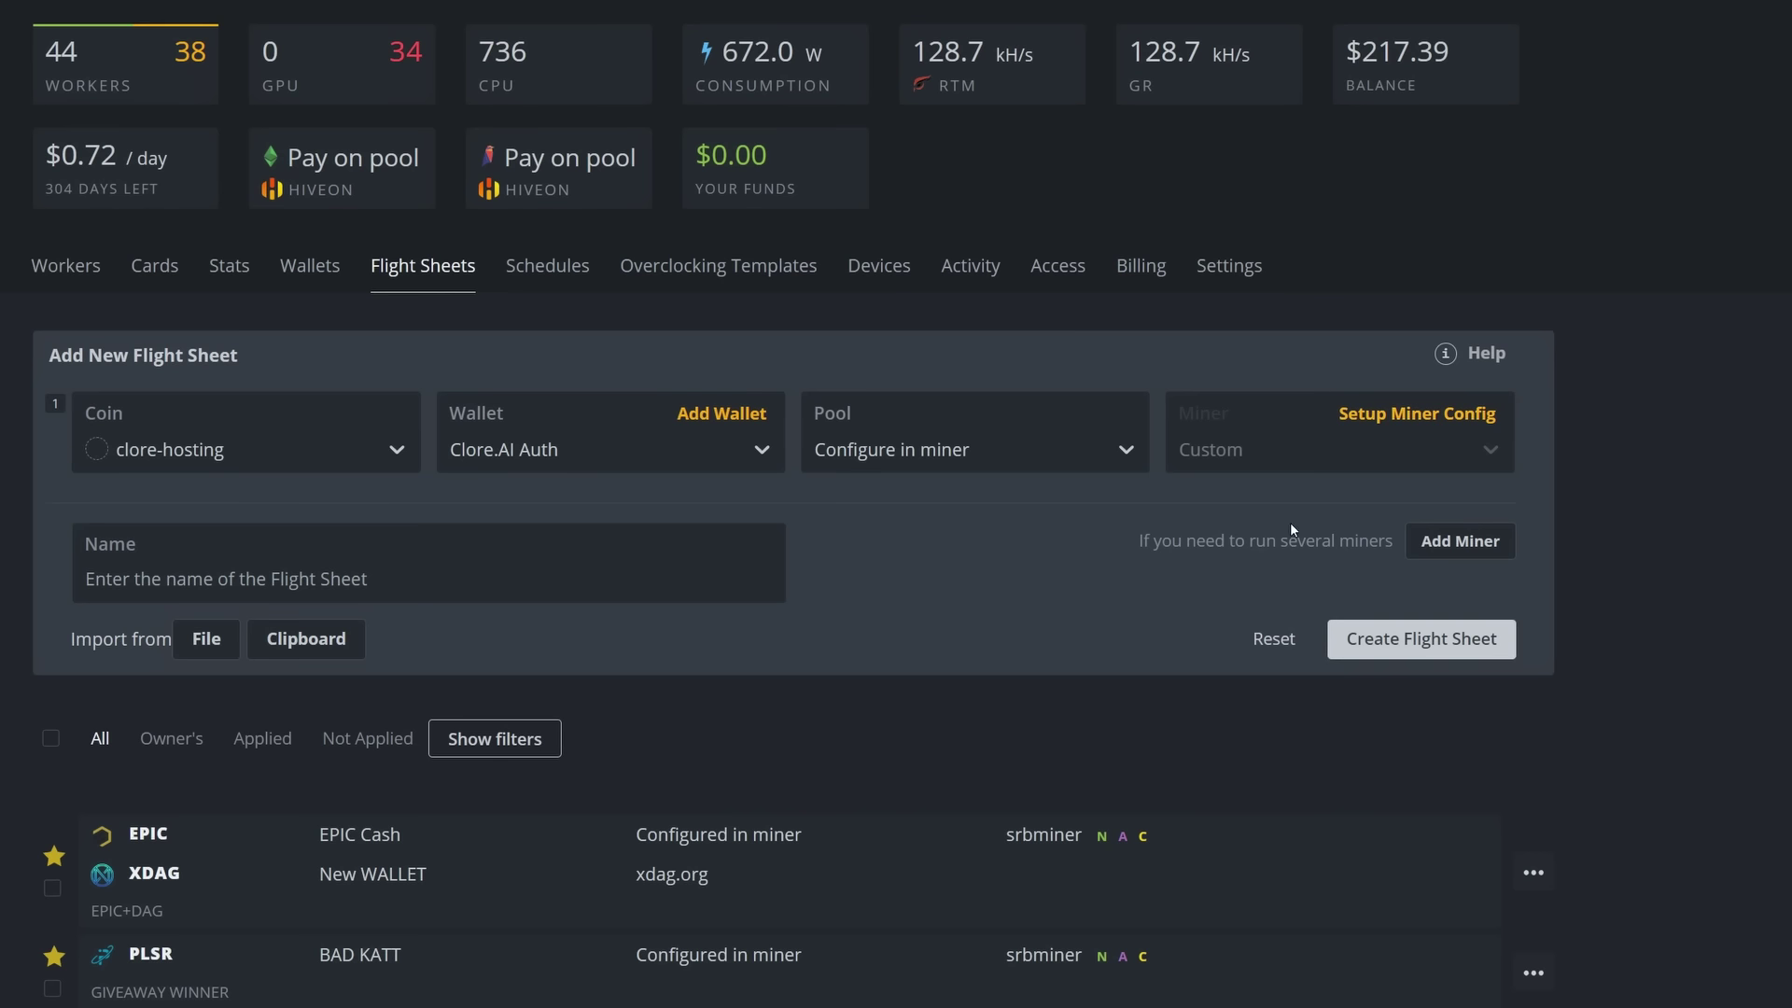
click(251, 580)
text(Xelis )
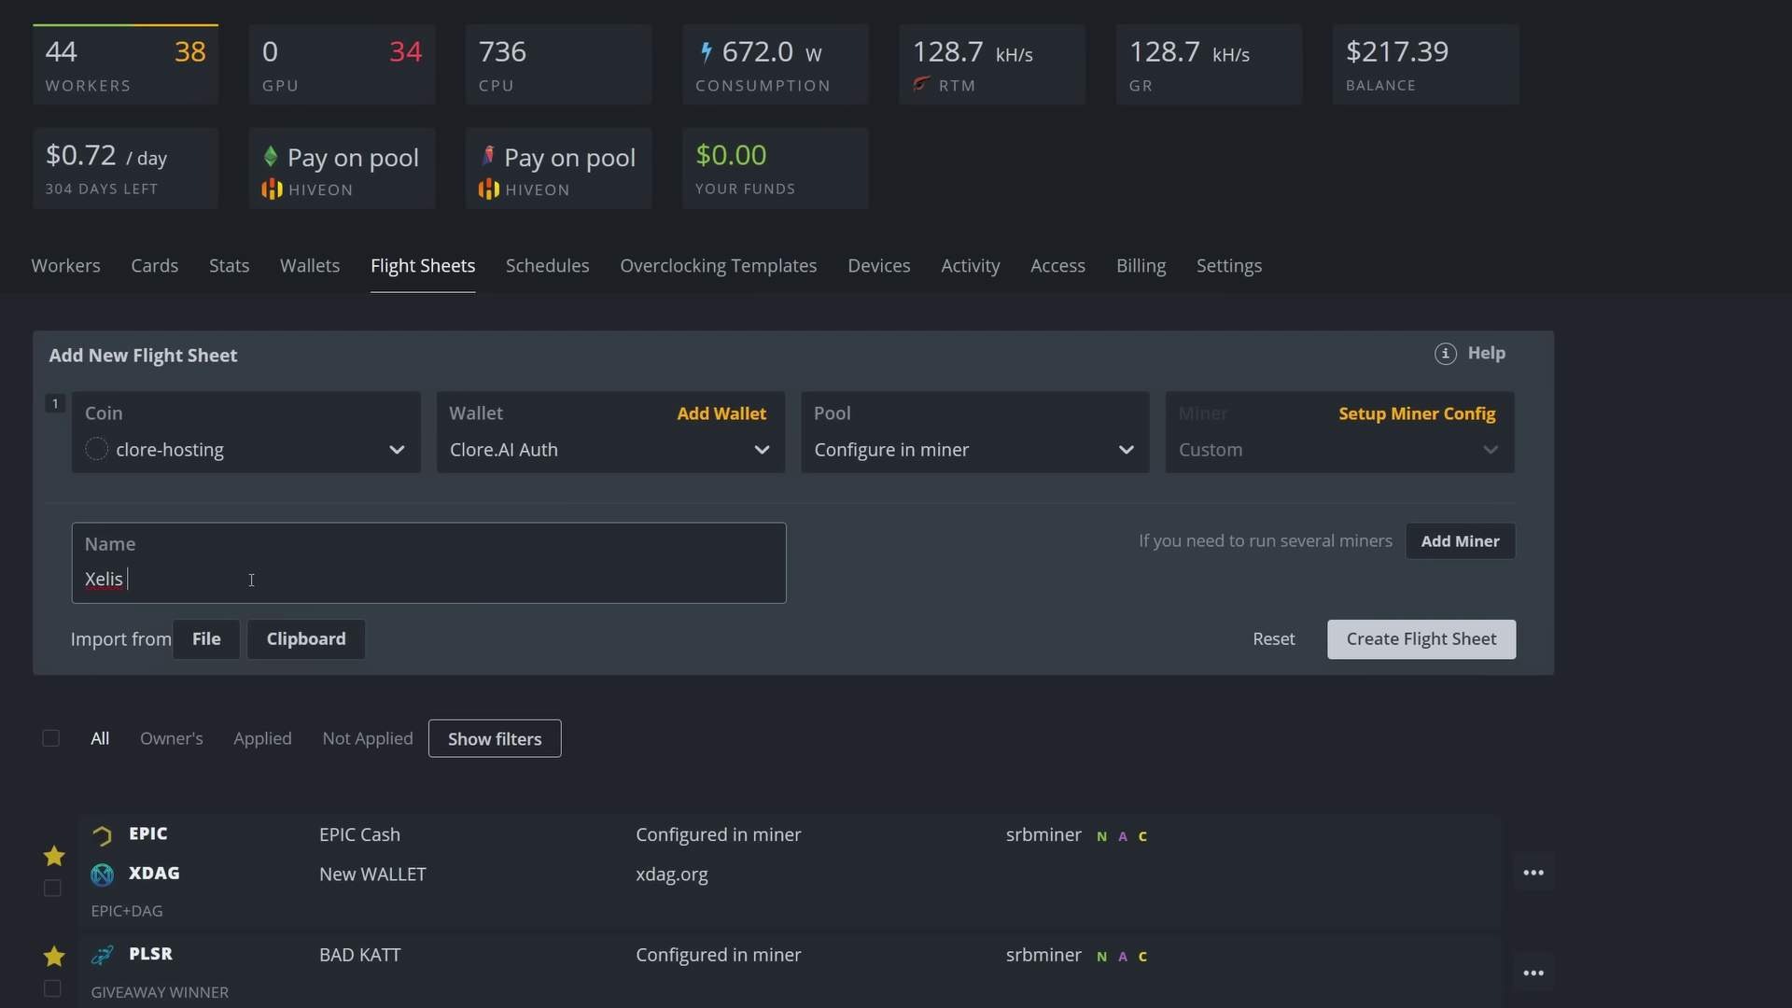
text(Clore.ai)
Add a second miner to the flight sheet and set its coin to XEL.
click(1442, 545)
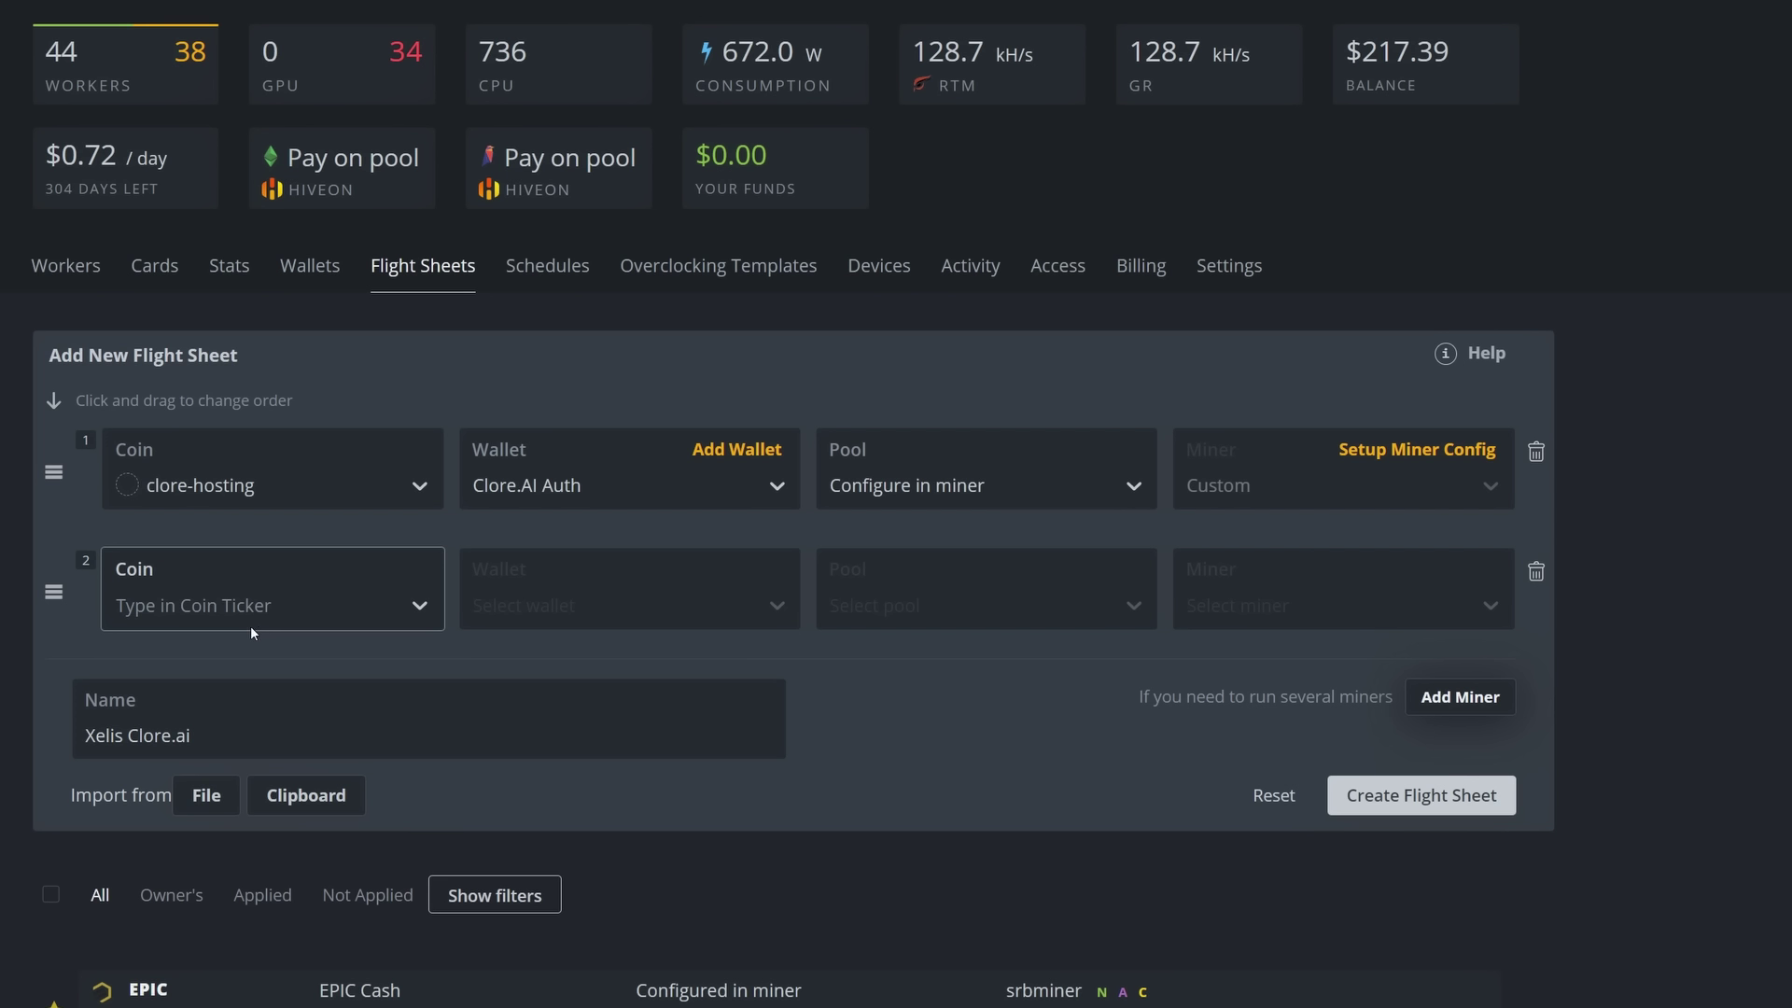
click(917, 721)
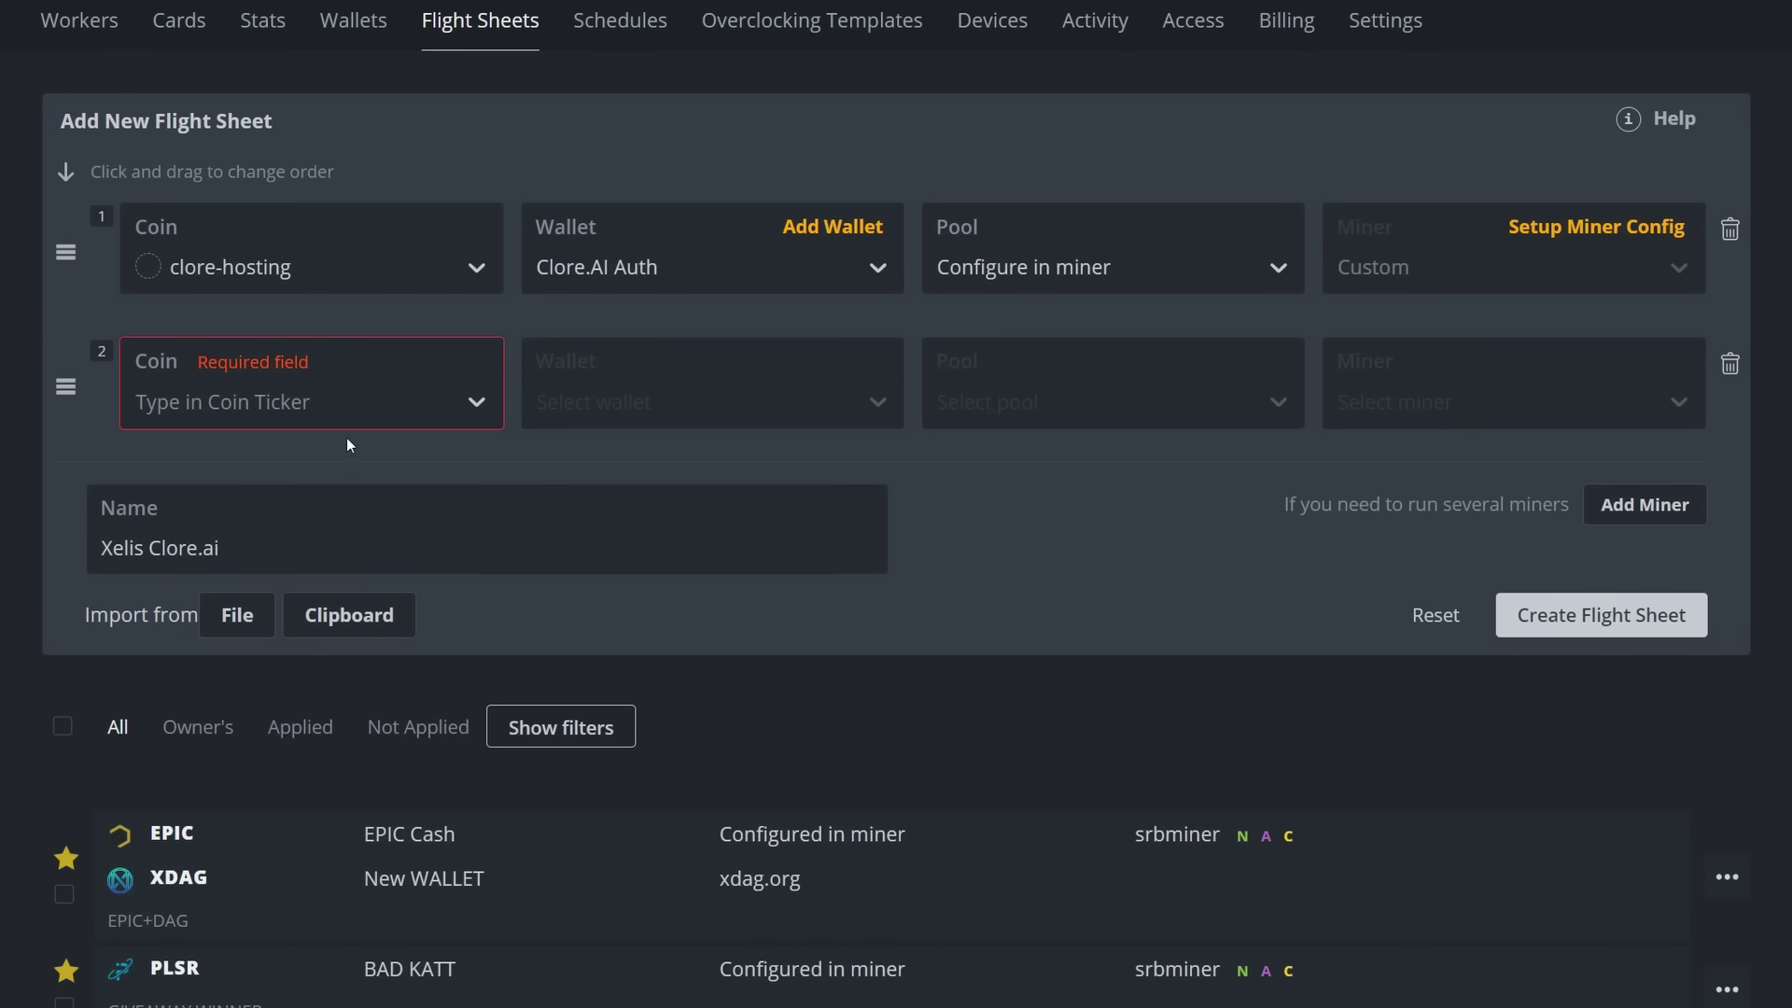
click(355, 407)
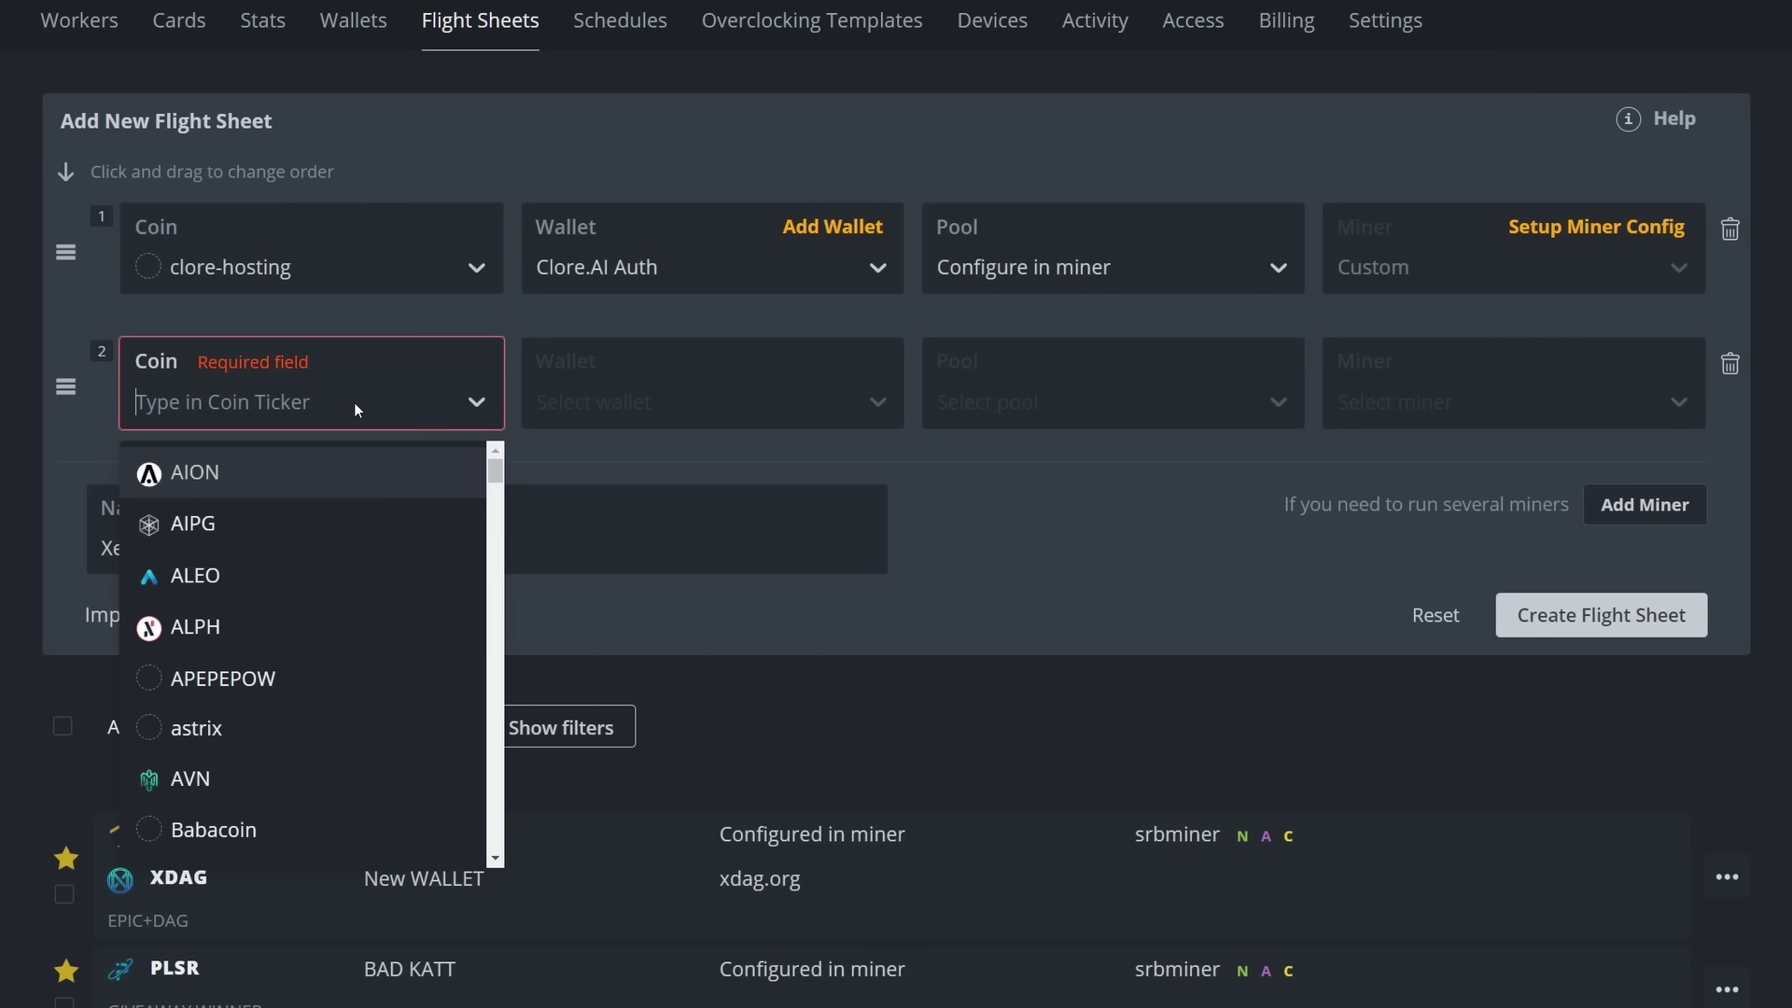
text(xelis)
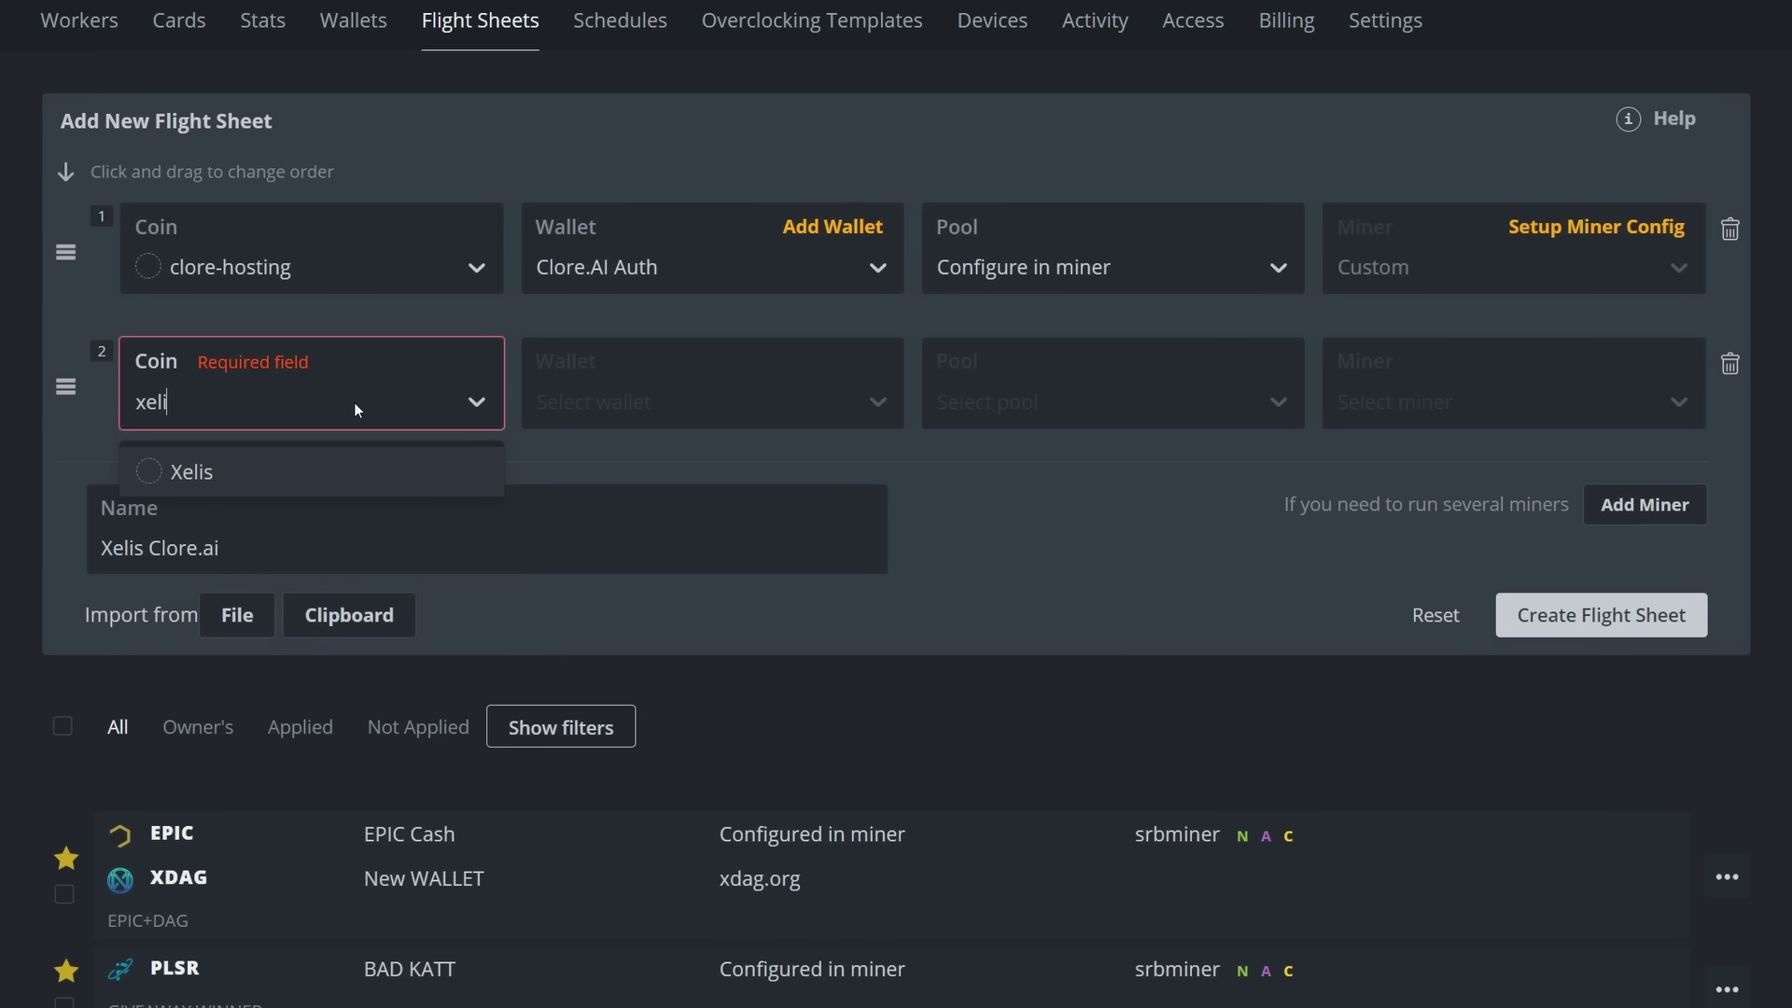
key(BackSpace)
key(BackSpace)
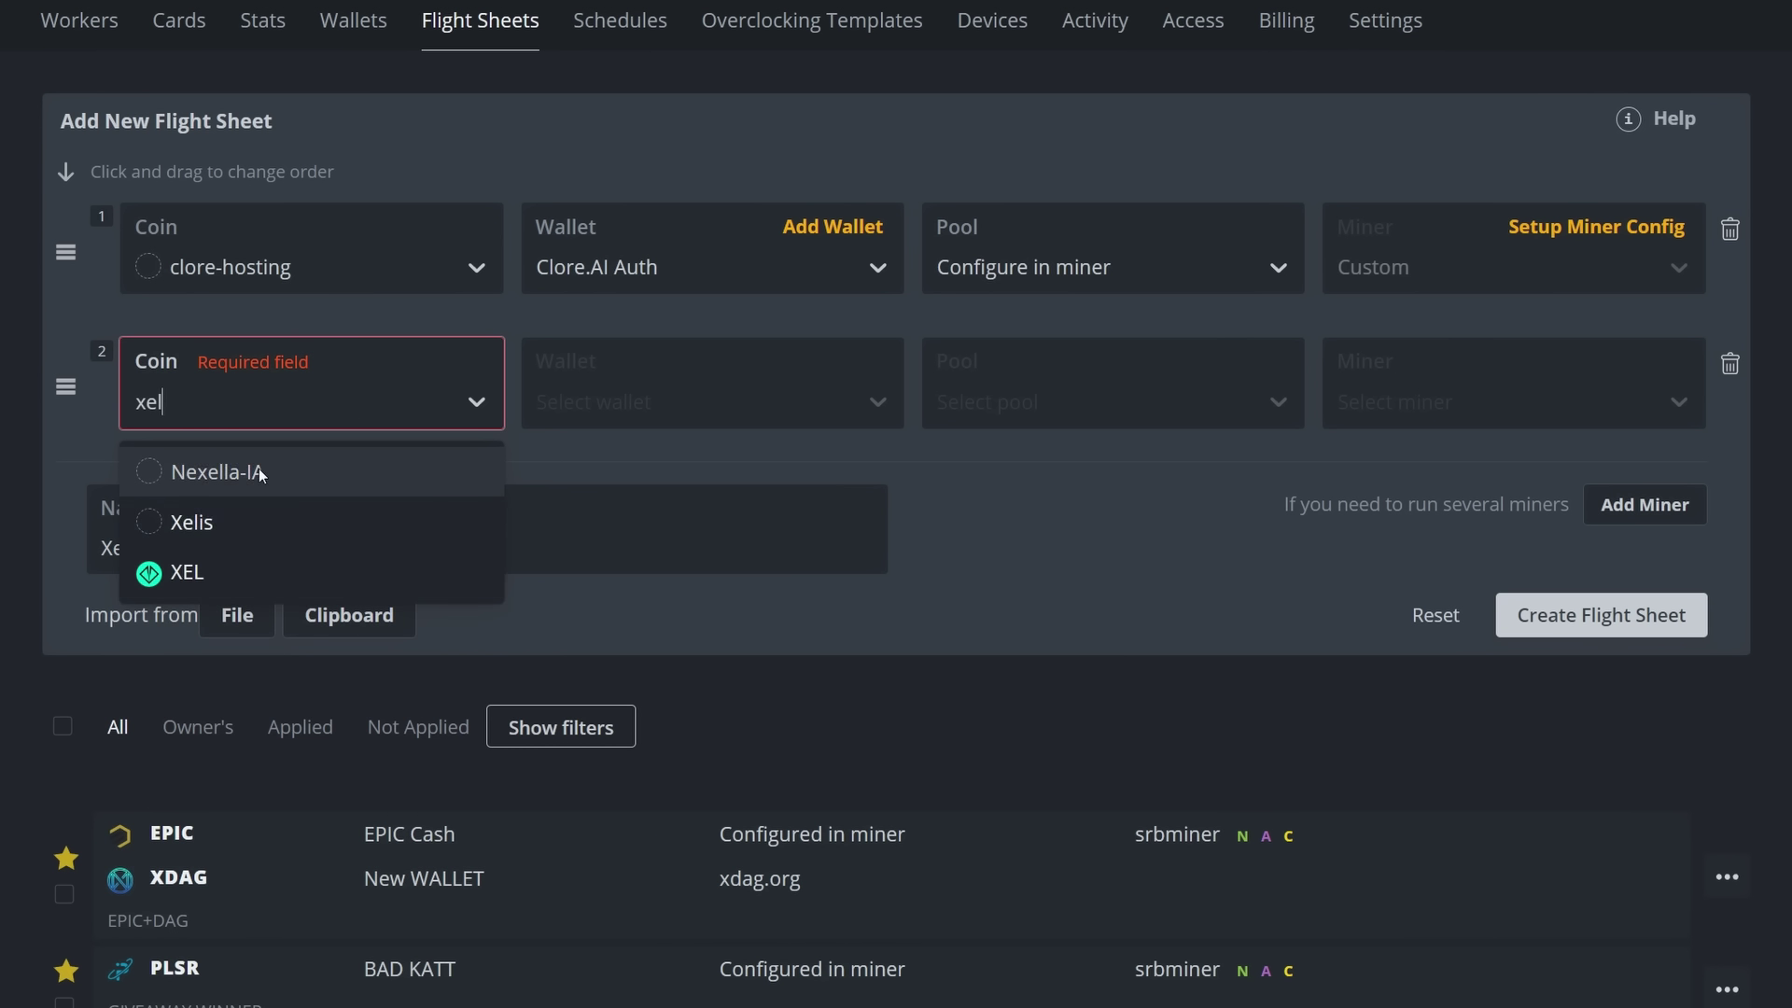
click(182, 579)
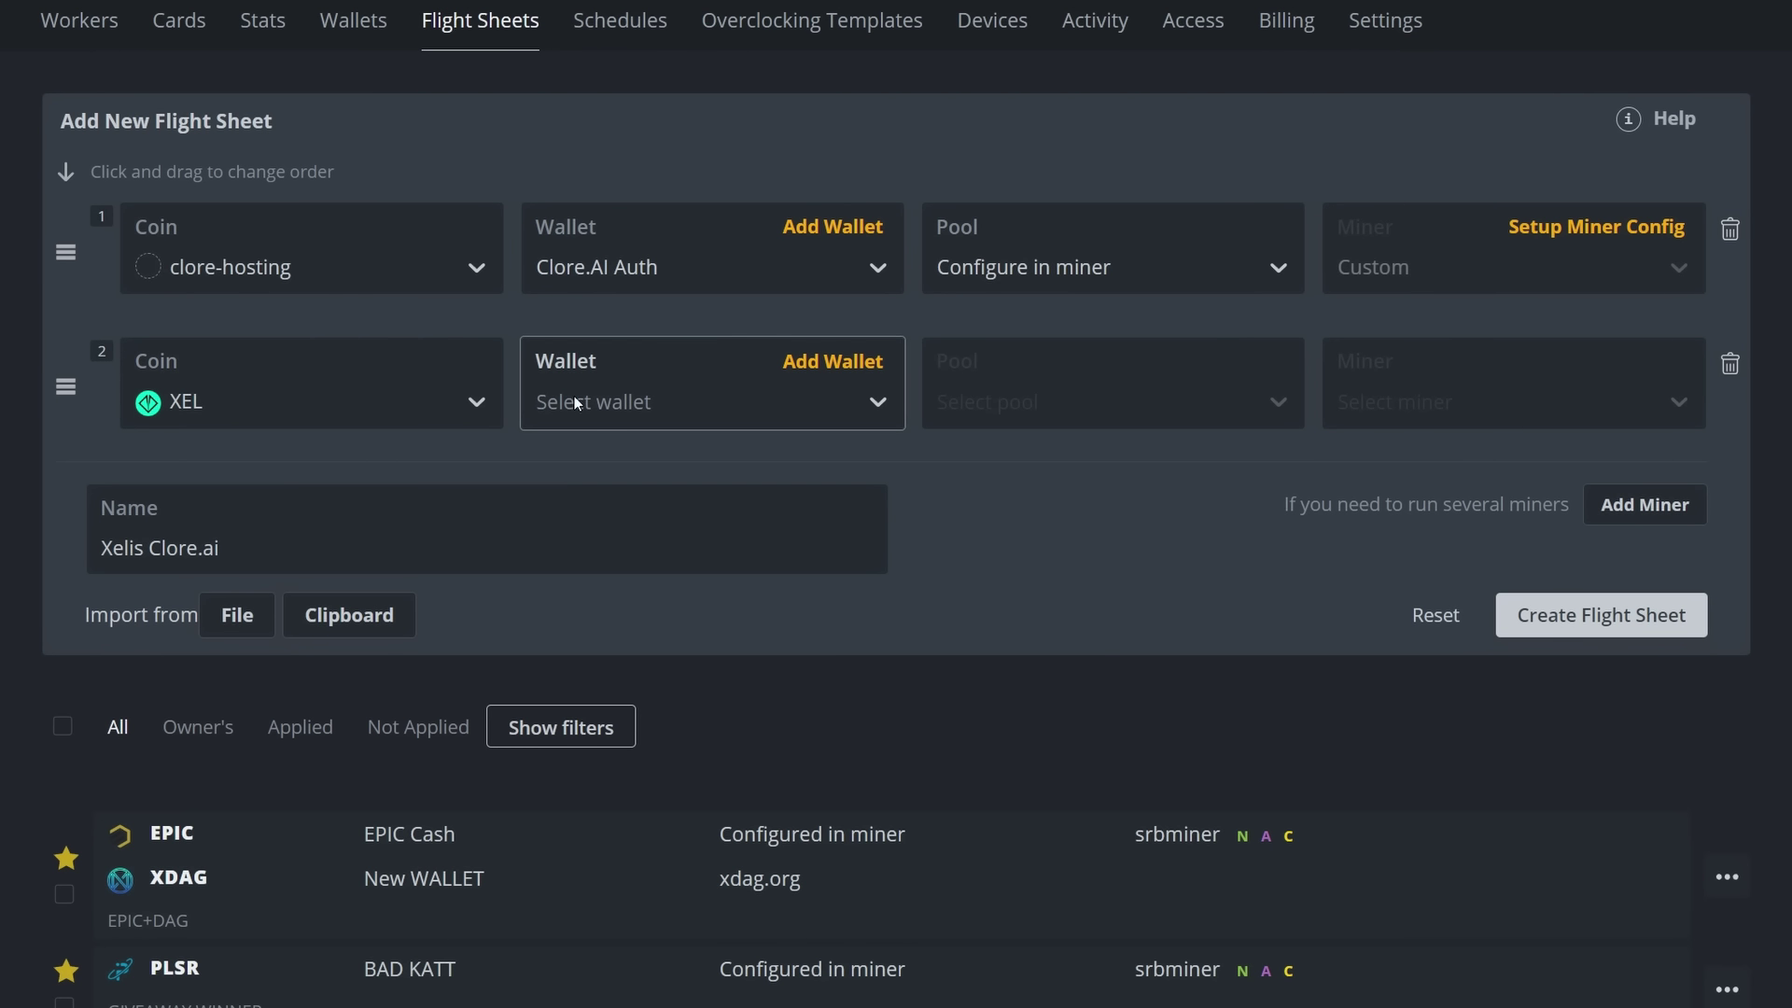
Assign the GUI/Node wallet and the herominers pool with the USA (West) server to the XEL miner.
click(629, 400)
click(590, 487)
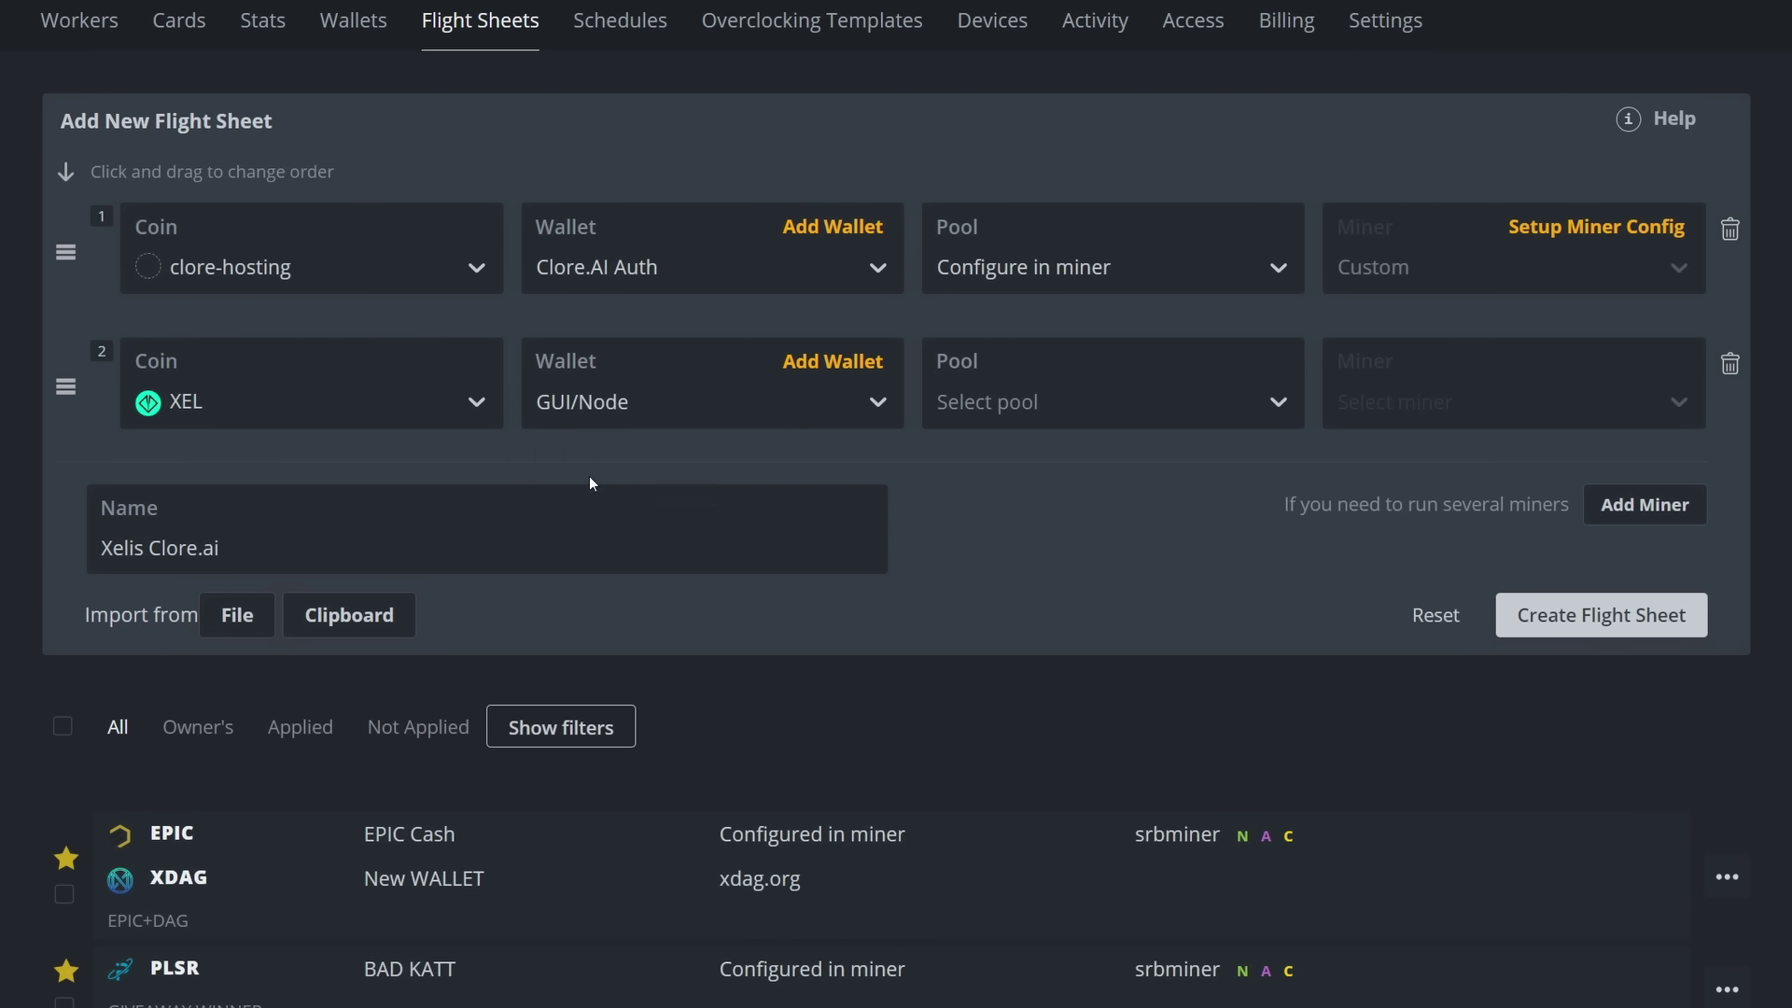
click(1006, 405)
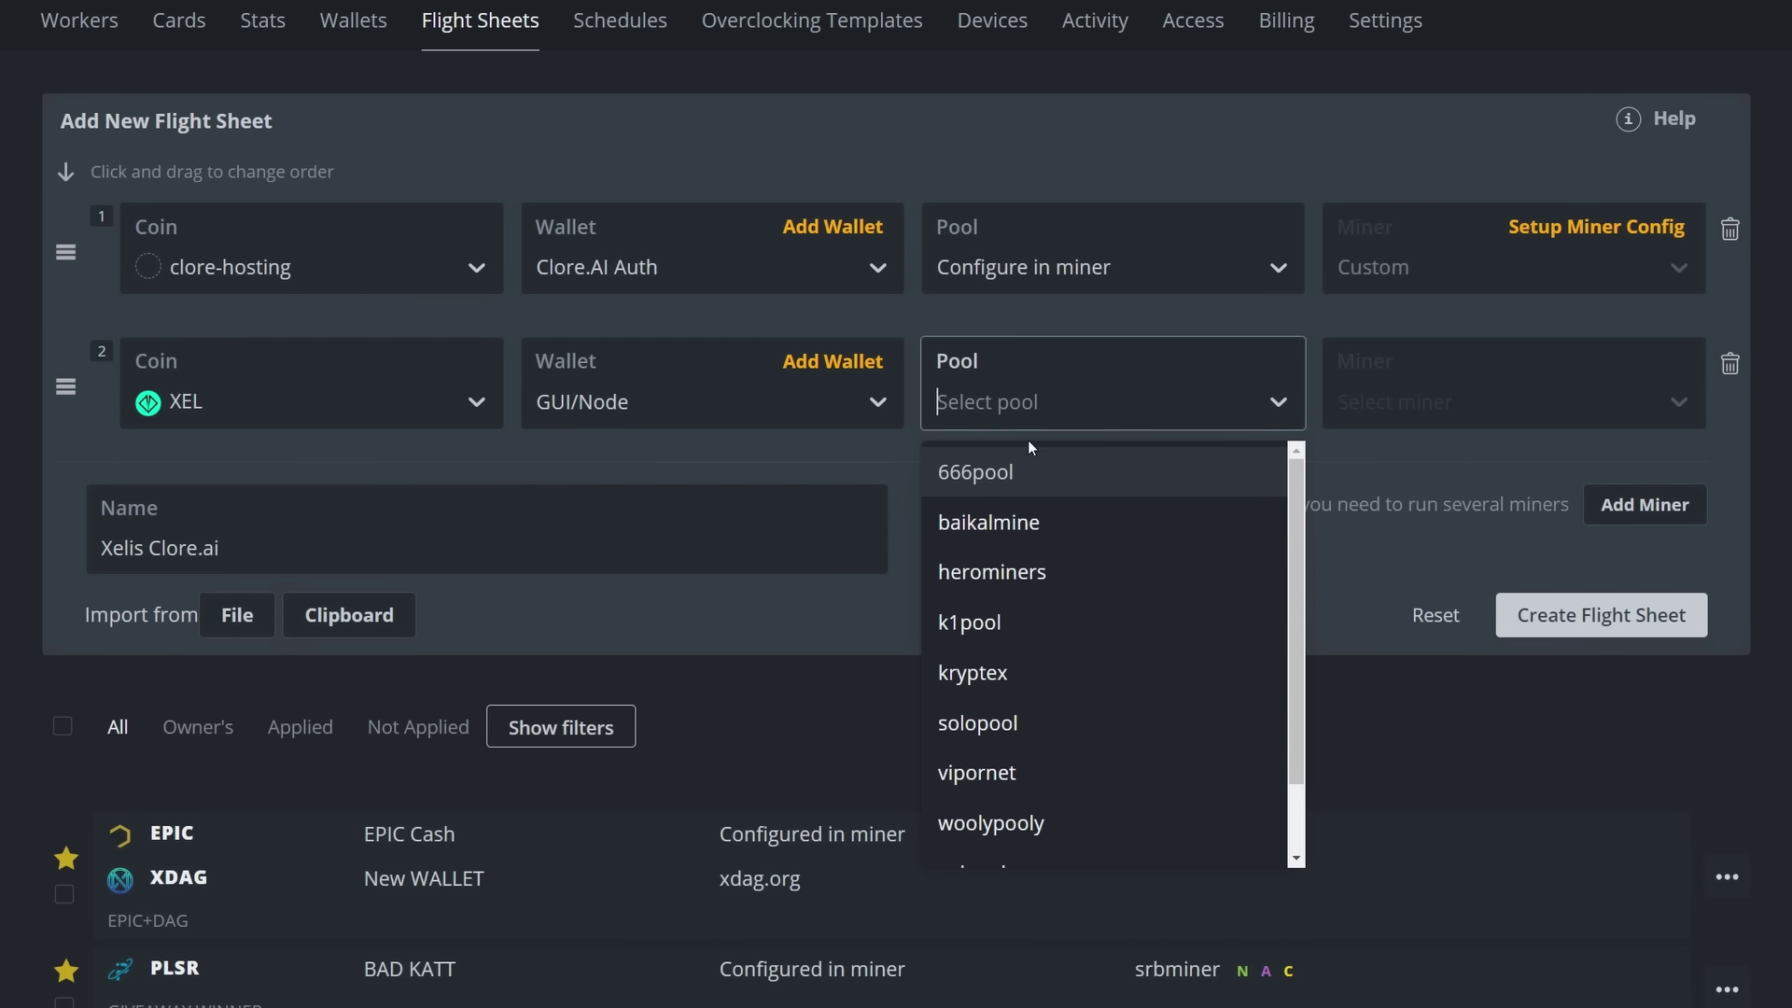
click(1001, 569)
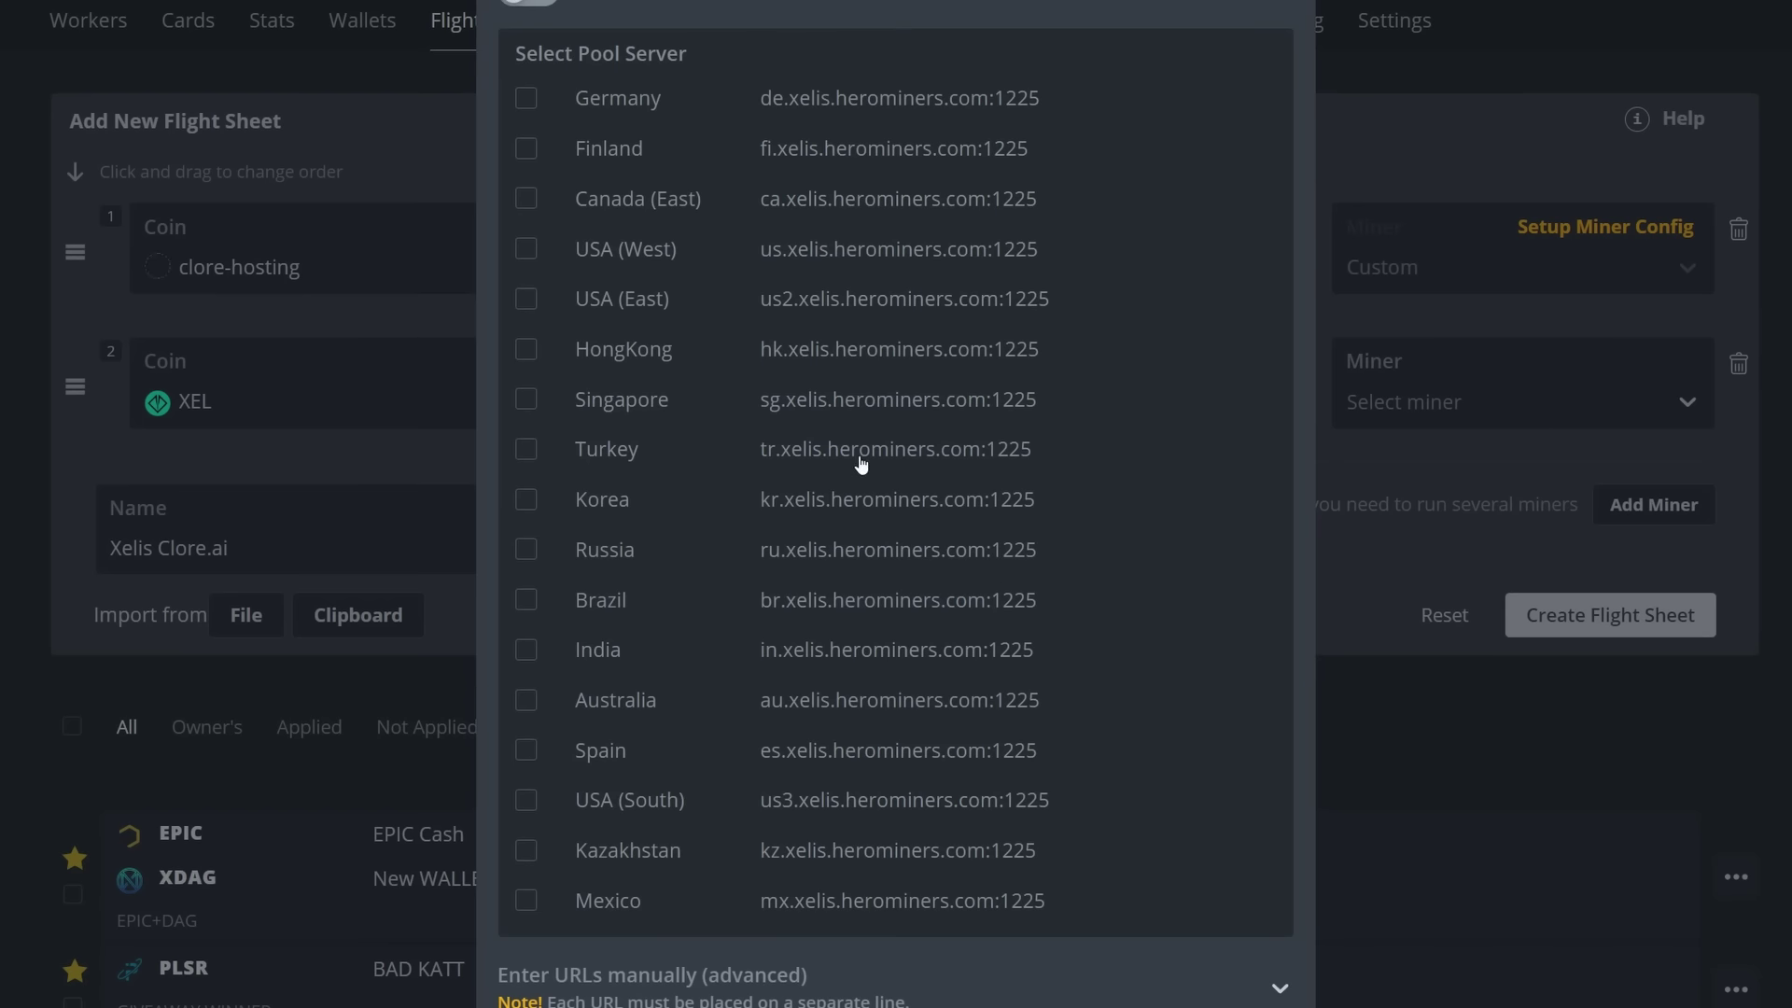
click(526, 249)
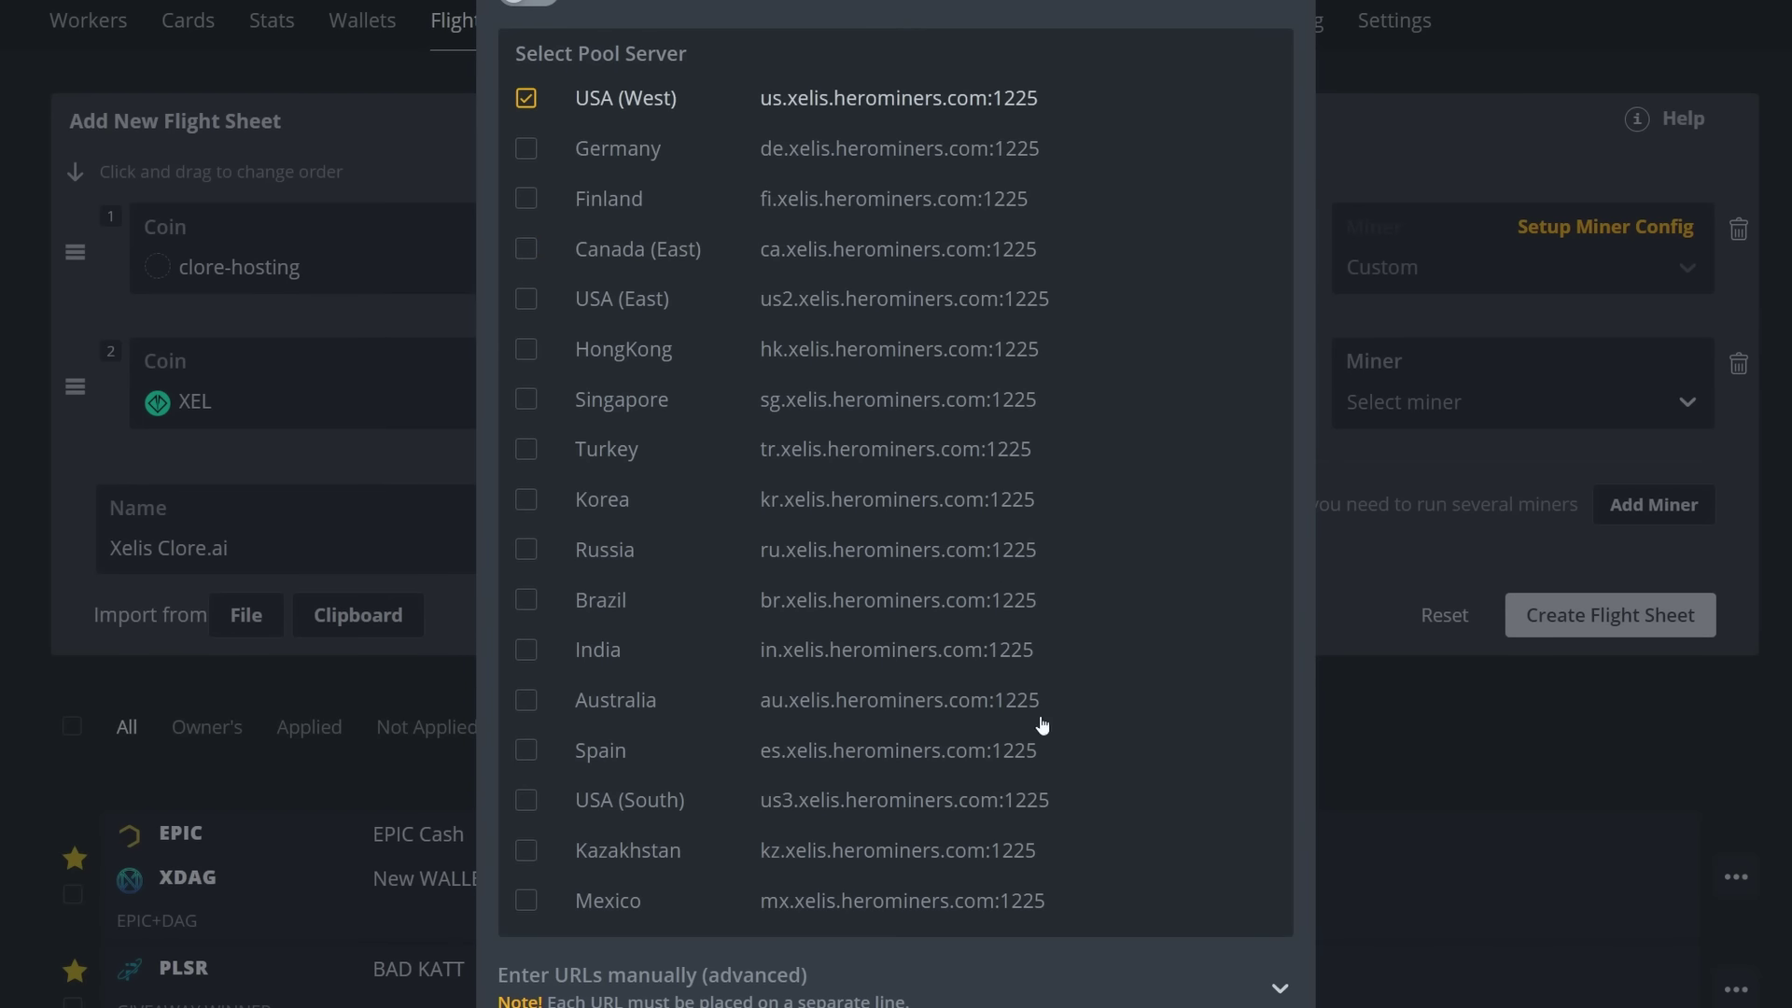
click(1205, 981)
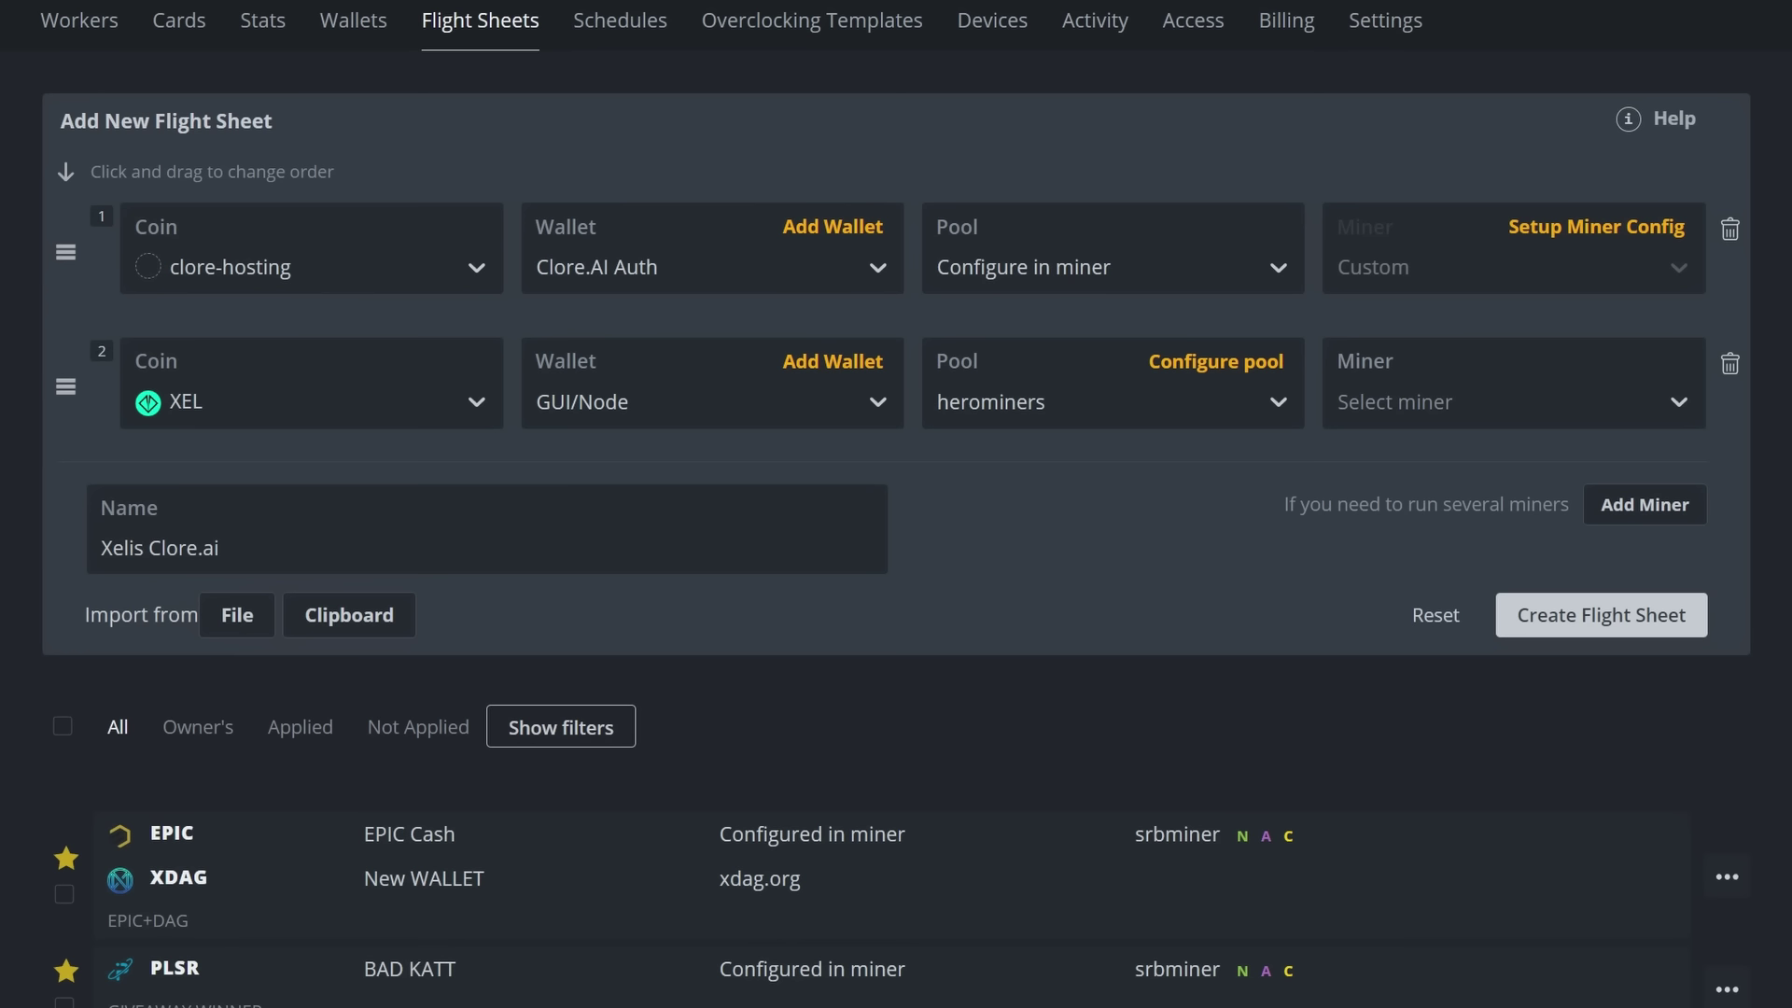
Set the XEL entry's miner to Rigel Miner and create the flight sheet.
click(1441, 405)
text(ri)
click(1438, 469)
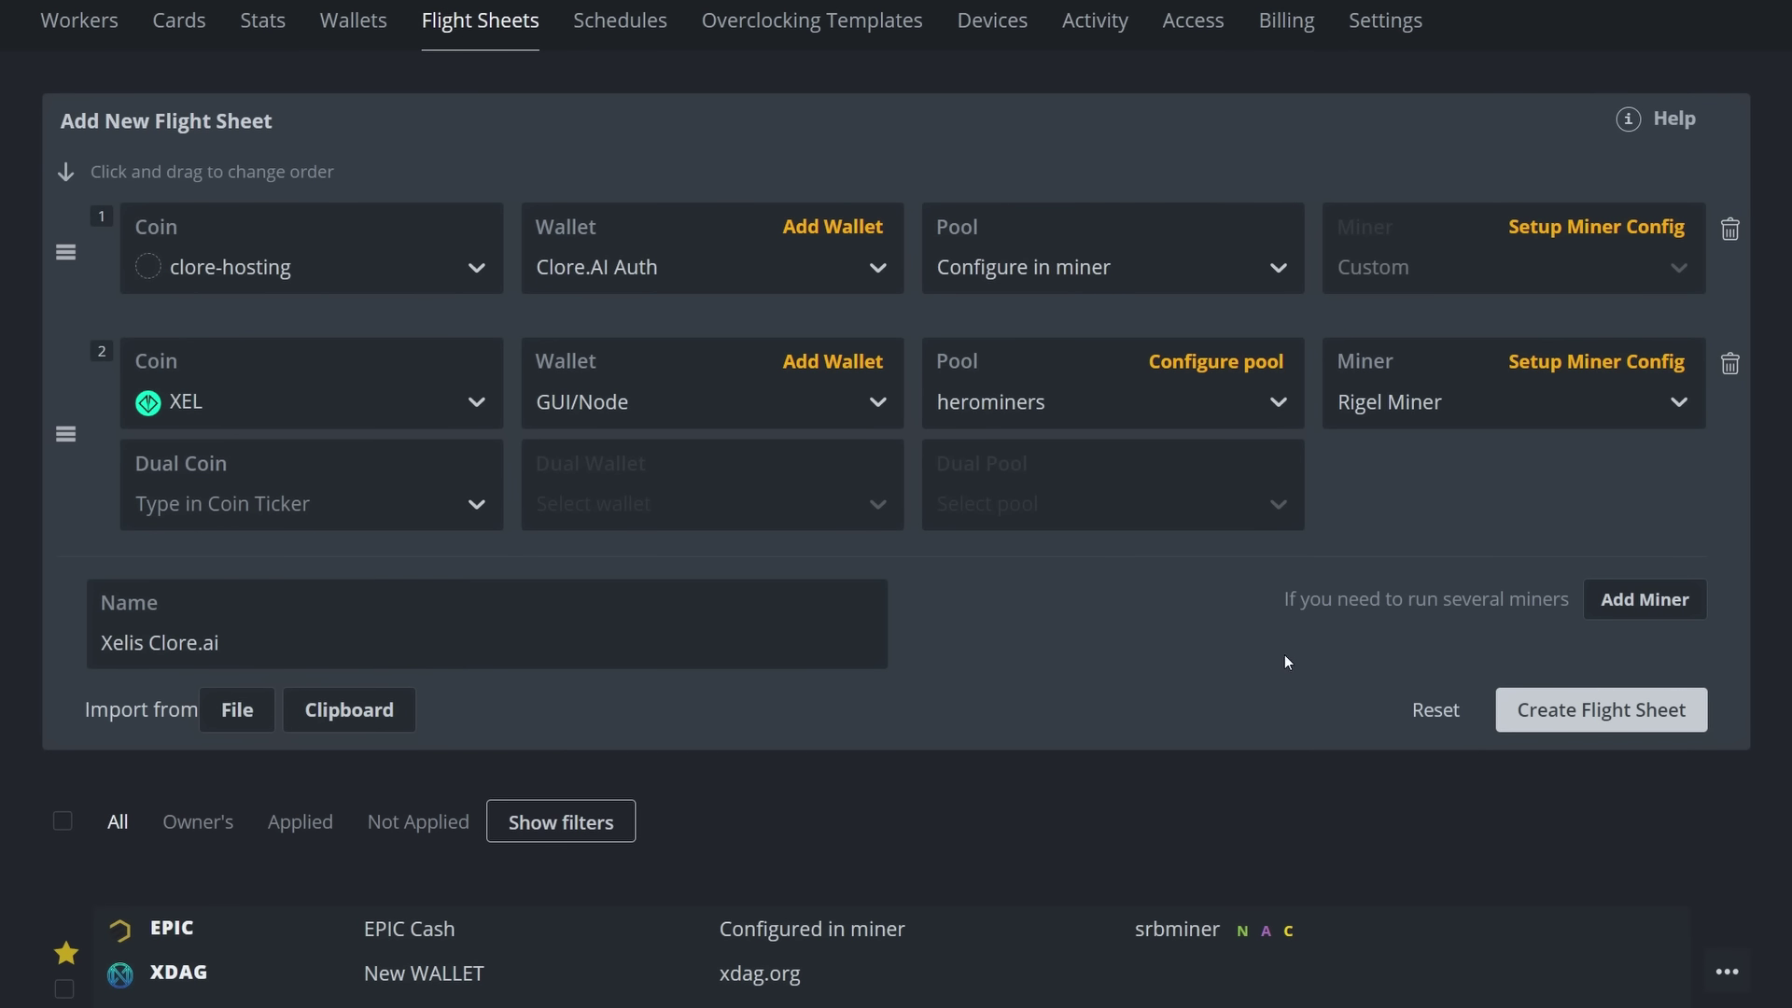
click(1574, 711)
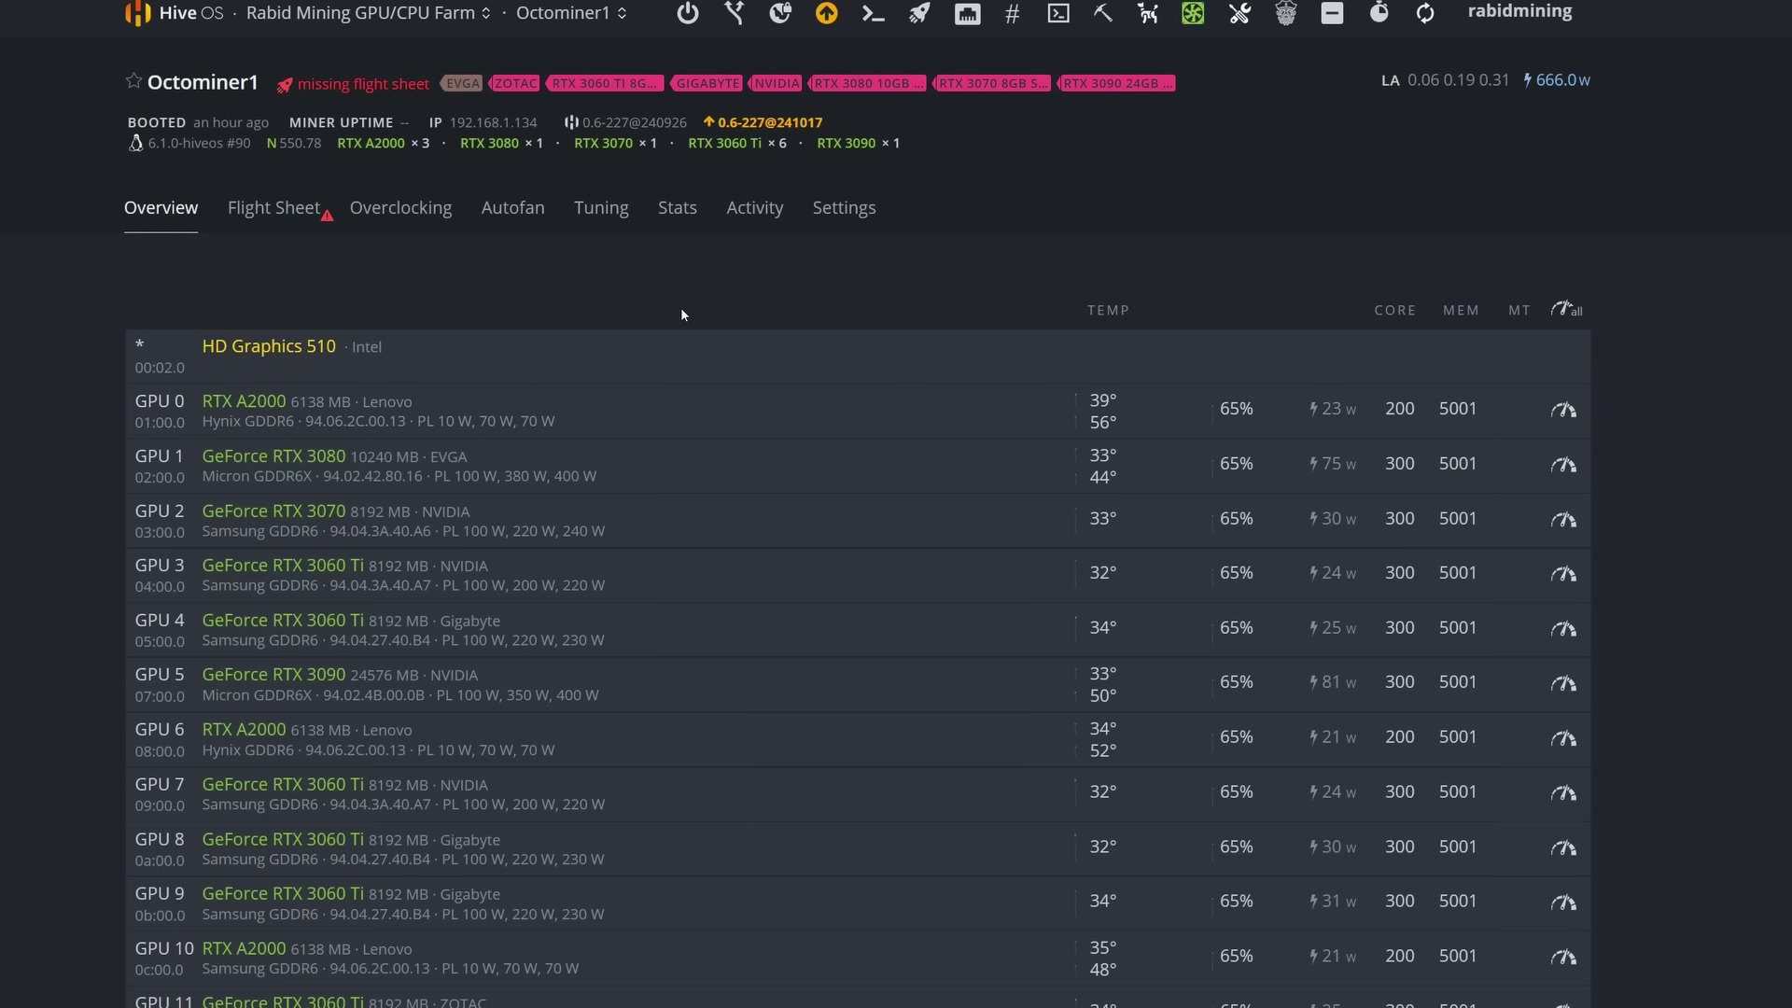
Open a shell on the Octominer1 worker and log in as user.
click(1060, 17)
click(1106, 168)
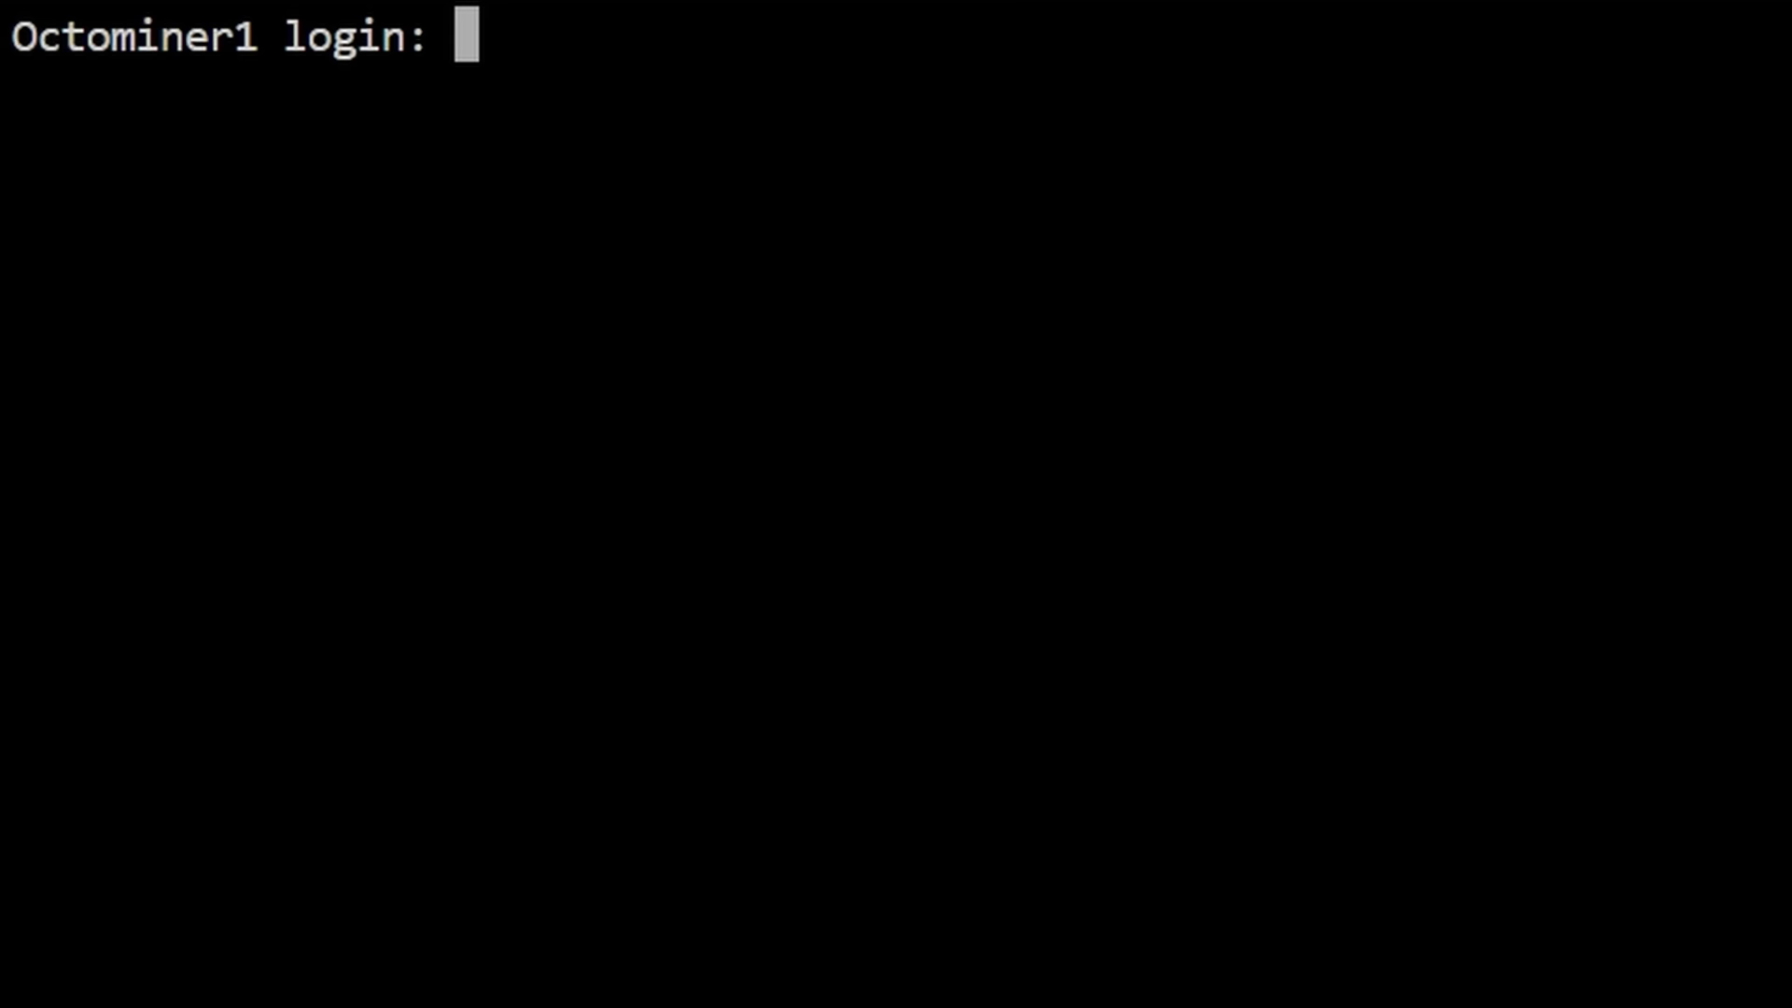
text(user)
key(Return)
key(Return)
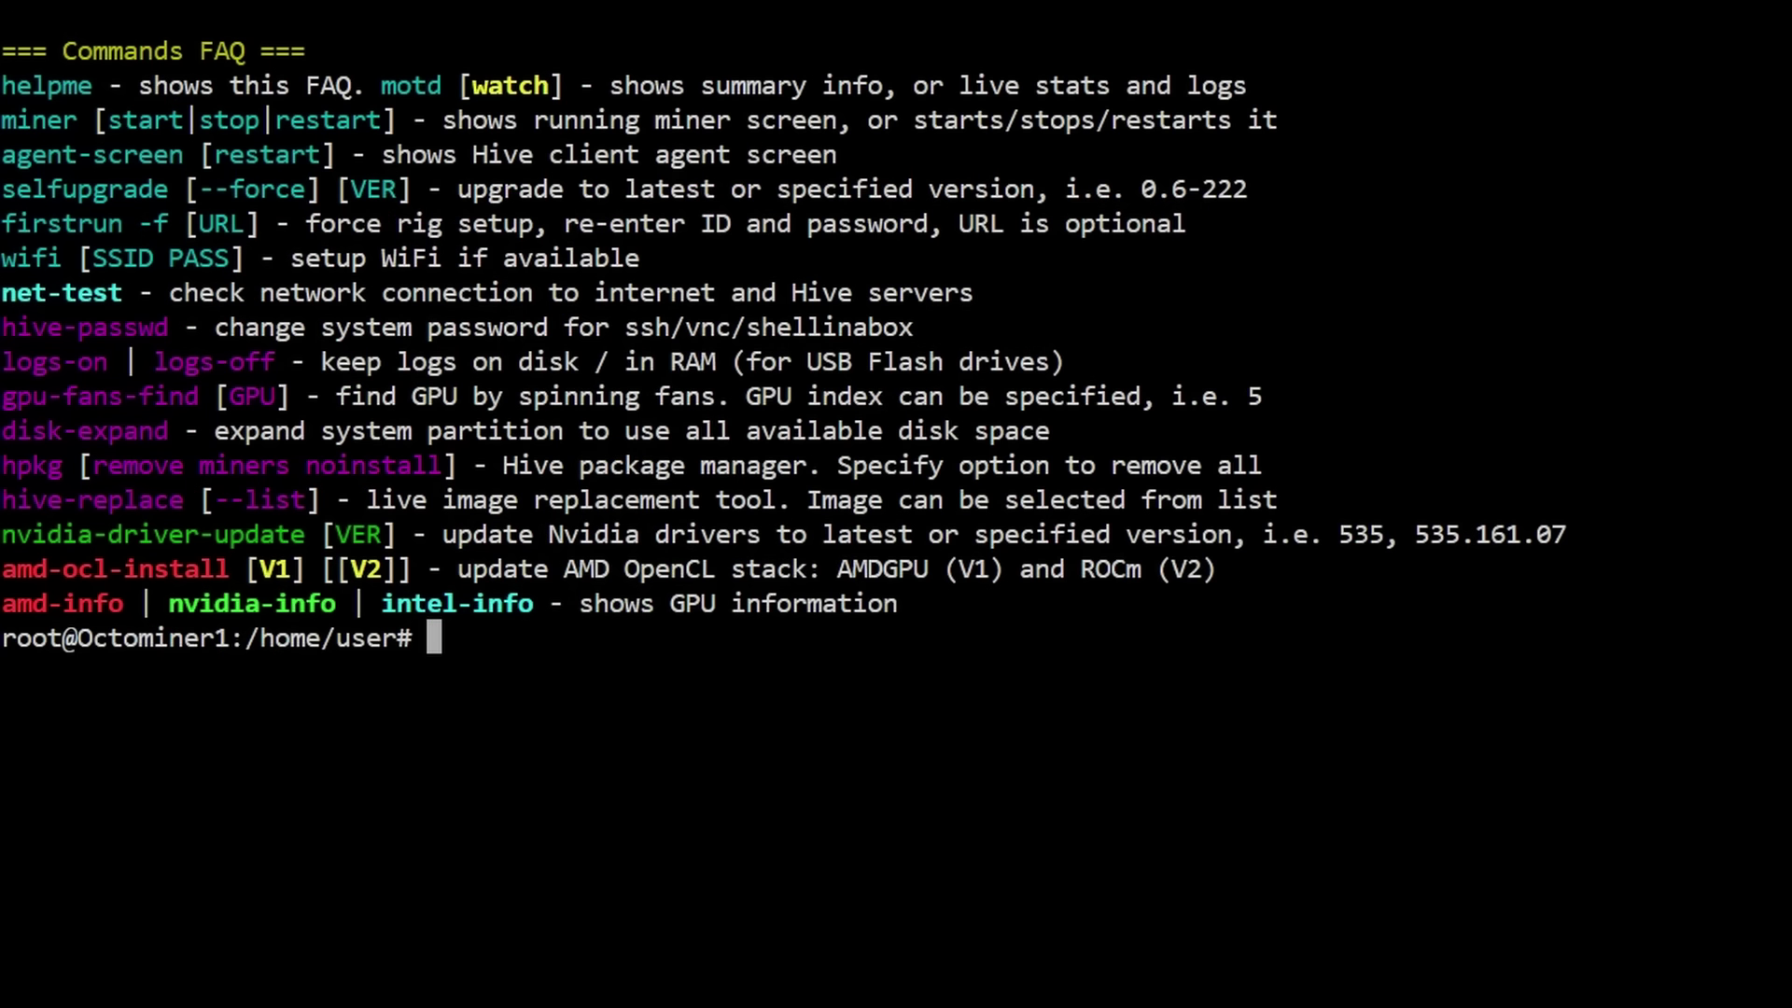
Run hive-replace --list and confirm installing the Latest Beta image, hiveos-0.6-227-beta@240531.
text(hive-replace)
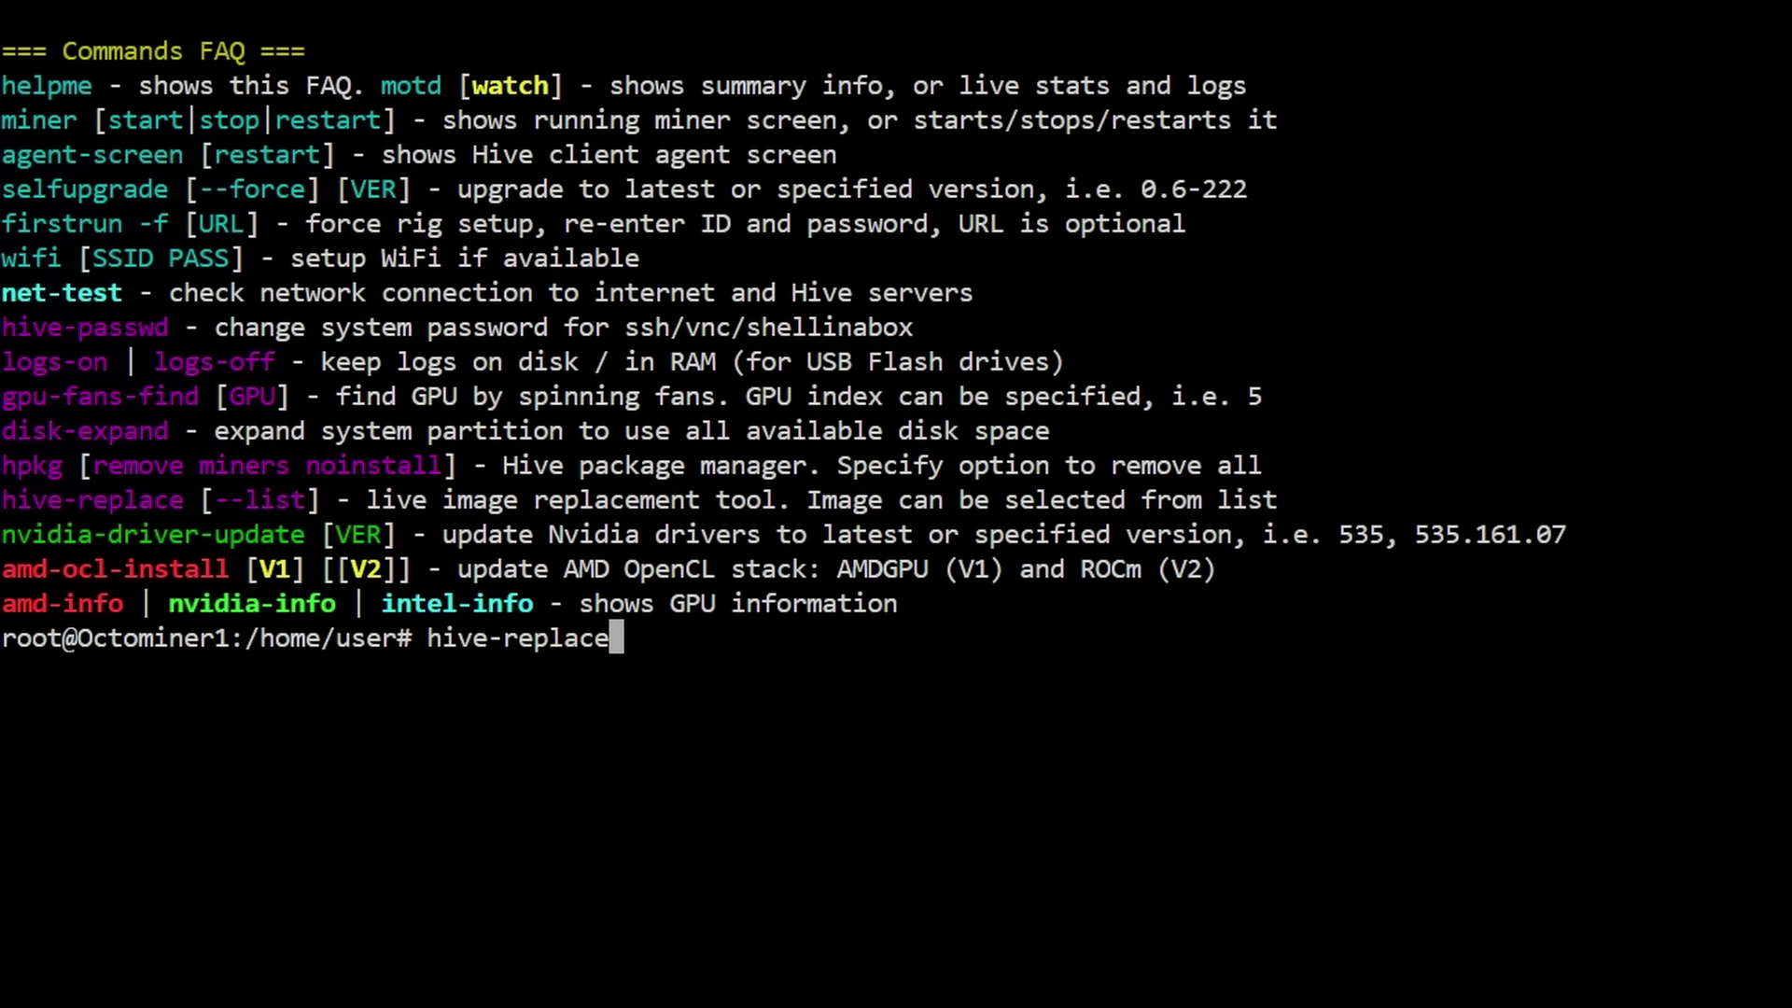
text( --list)
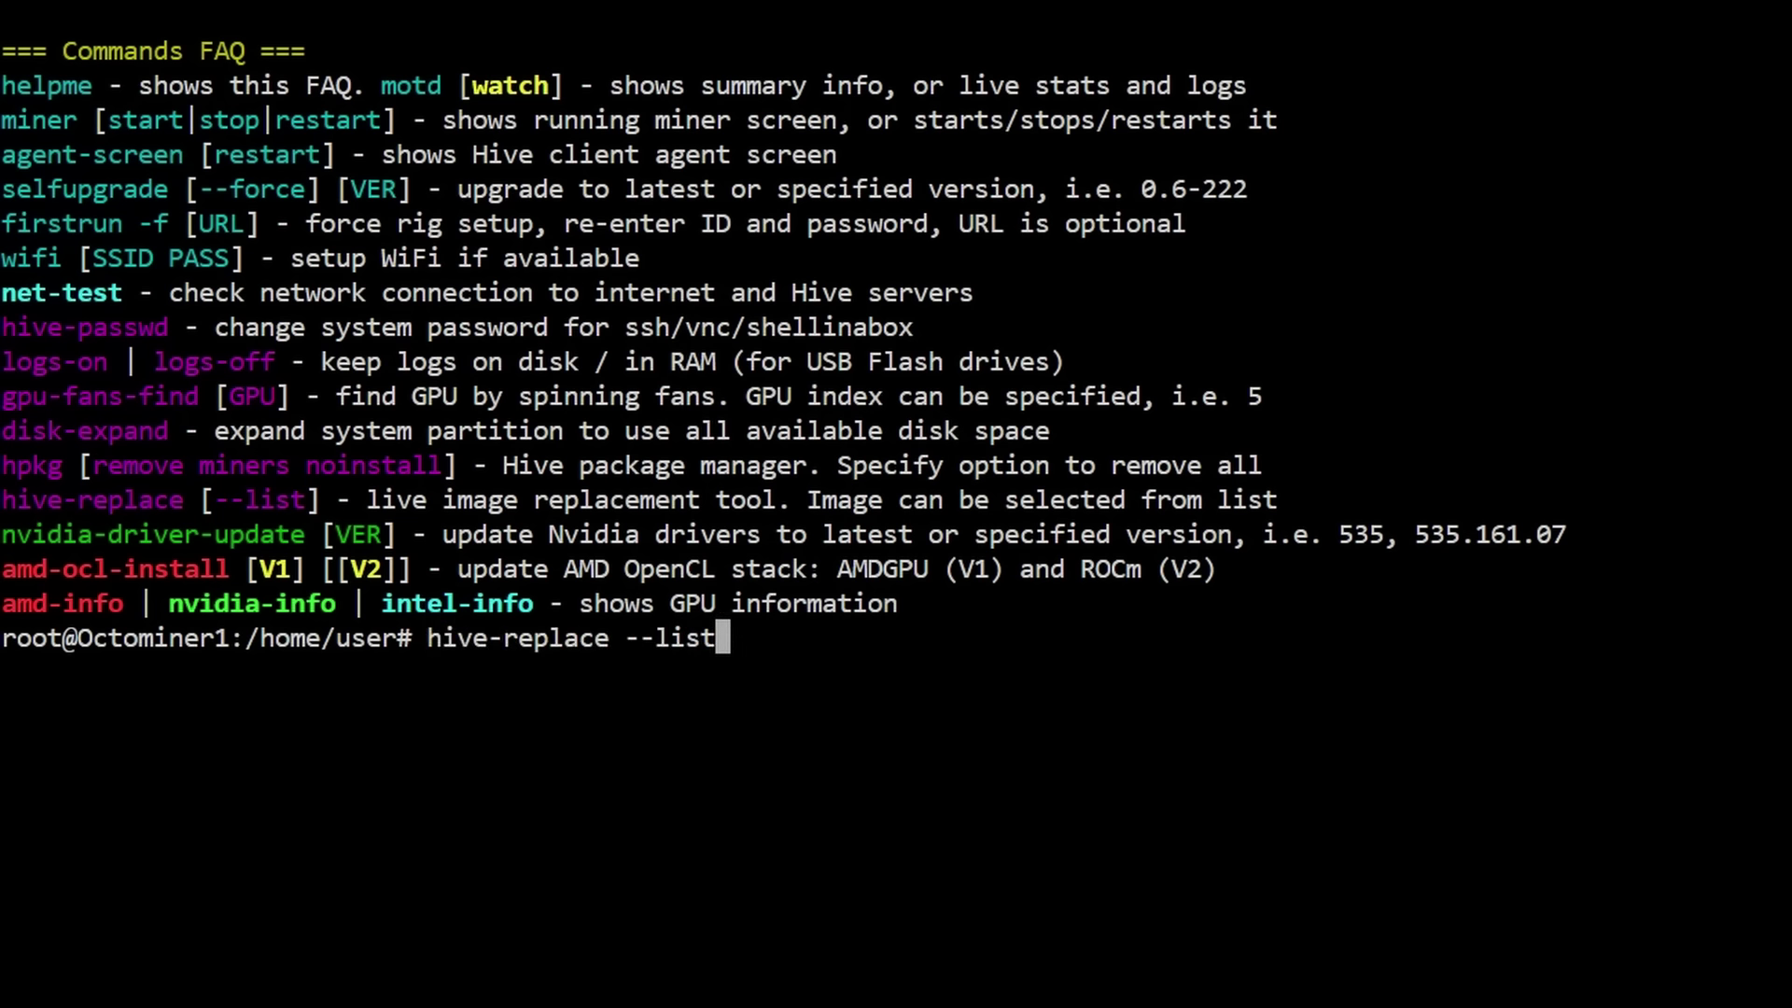
key(Return)
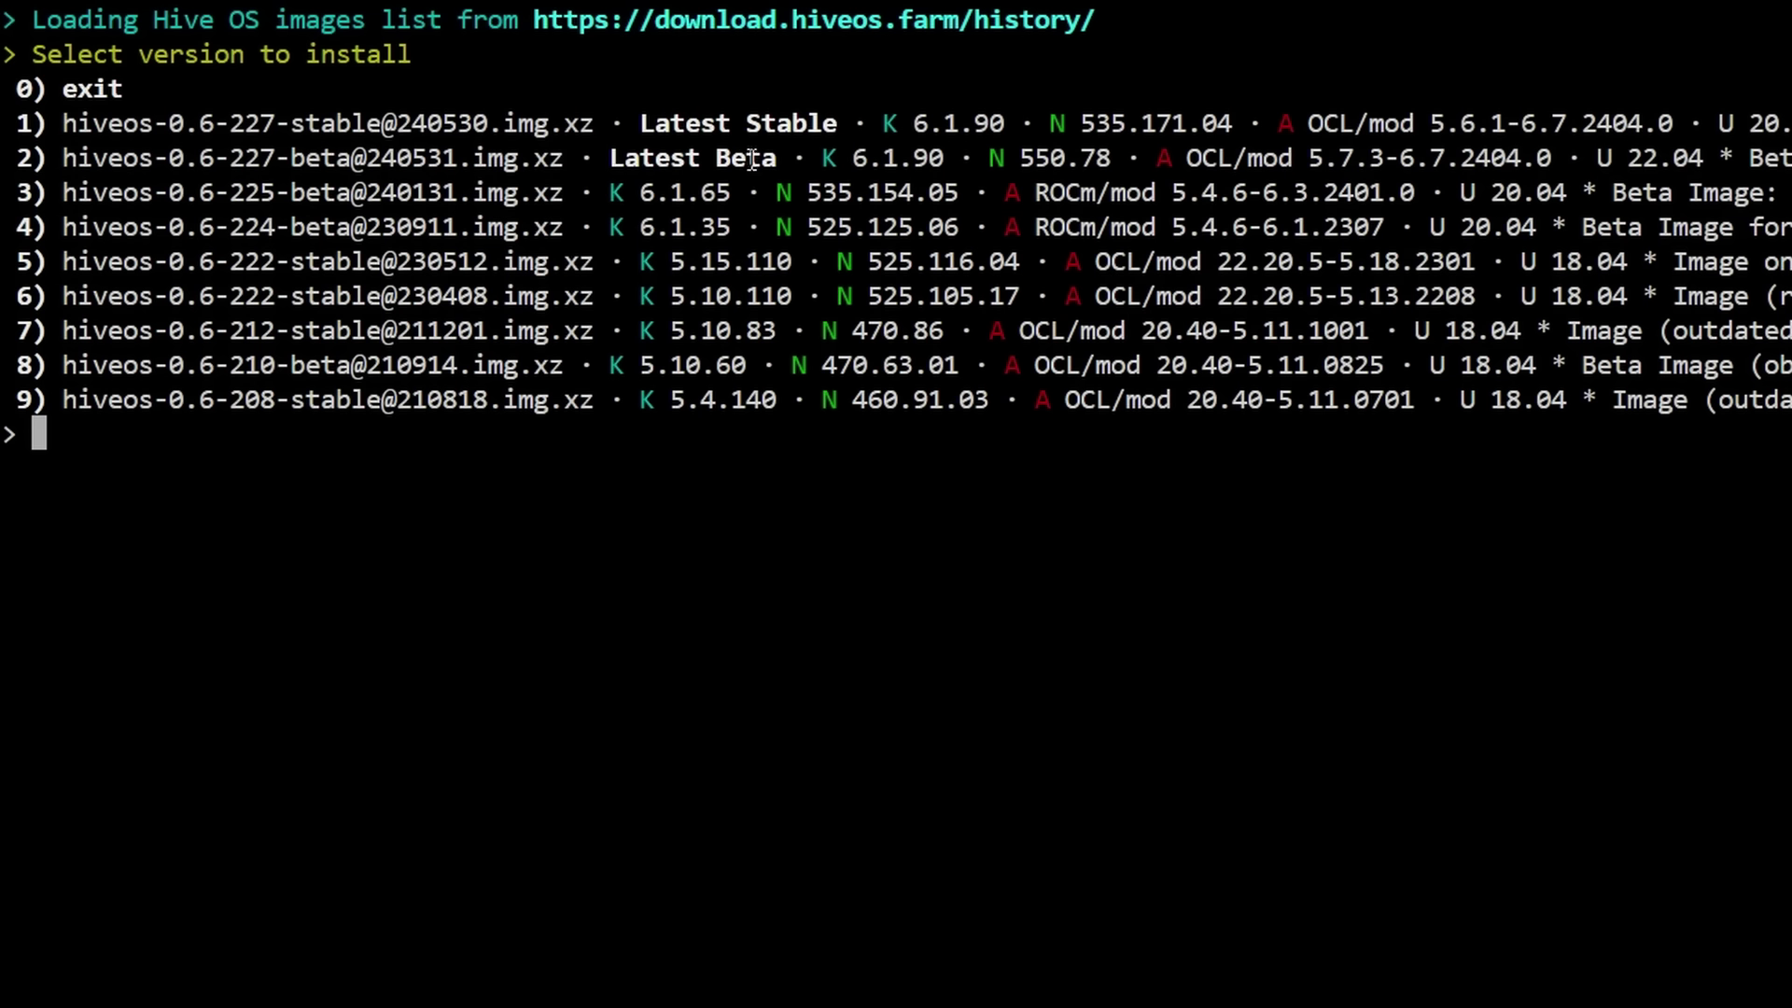
text(2)
key(Return)
text(yes)
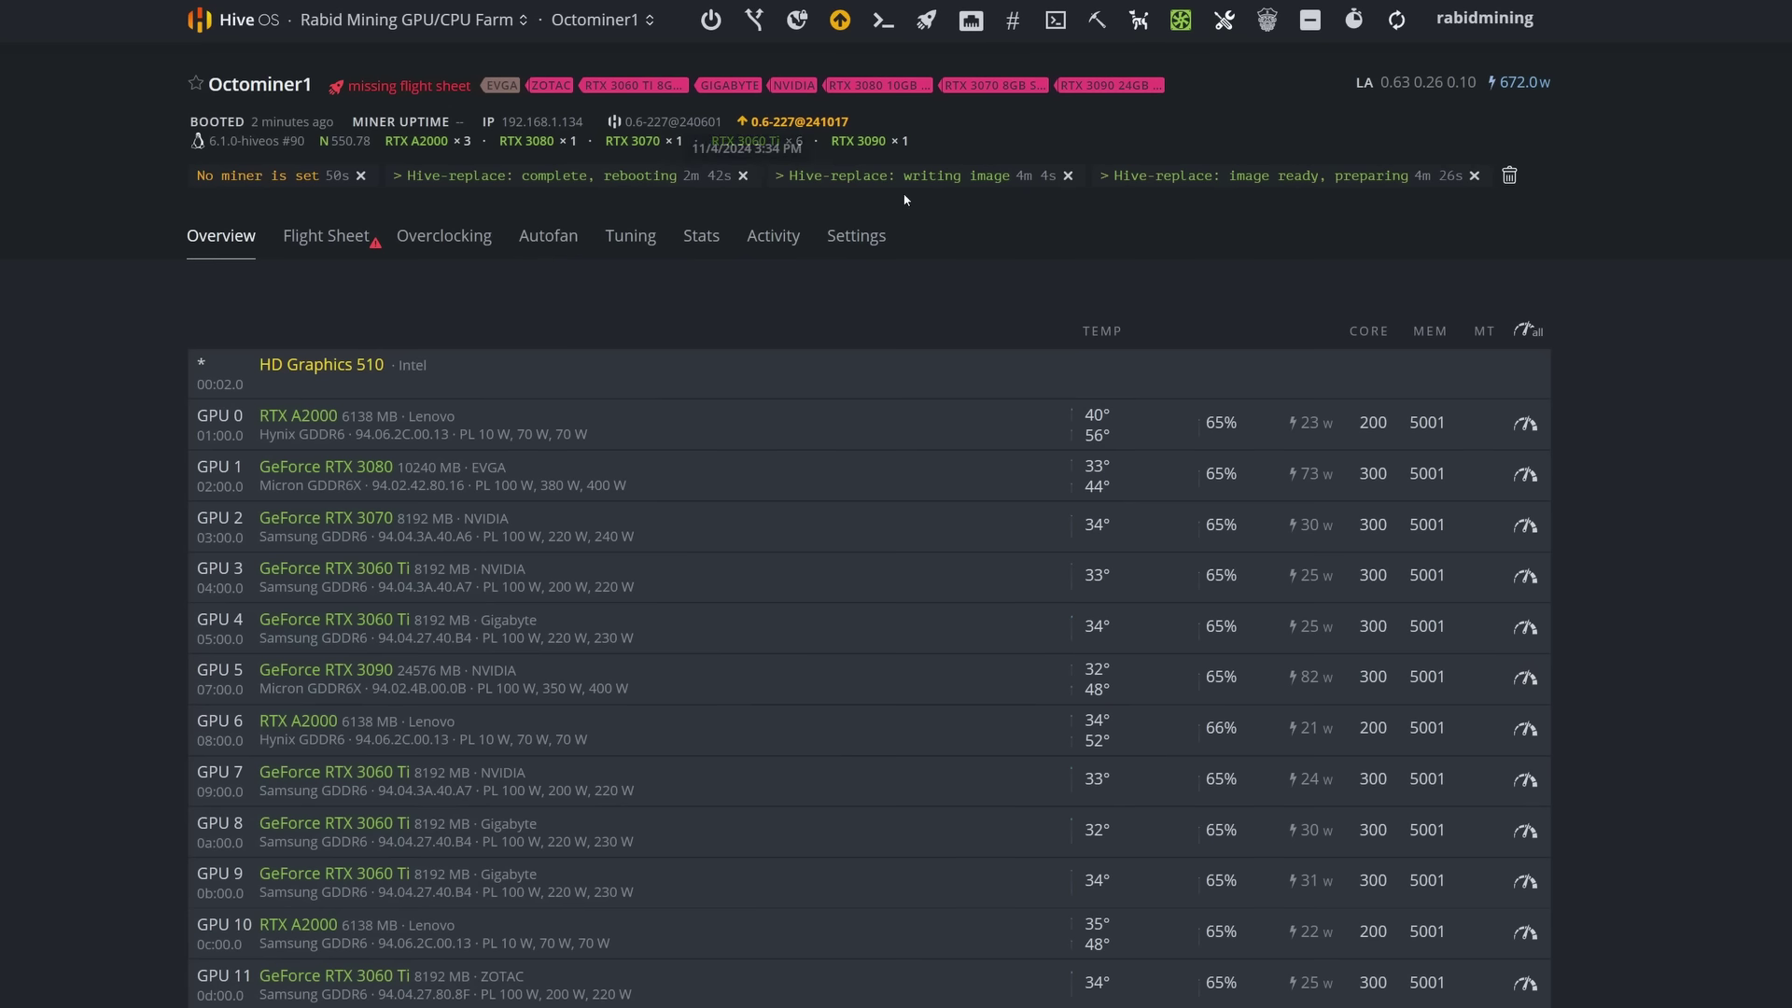
Clear the worker's messages and upgrade Octominer1 to 0.6-227@241017 with Force upgrade and Reboot after complete enabled.
click(1510, 177)
click(812, 126)
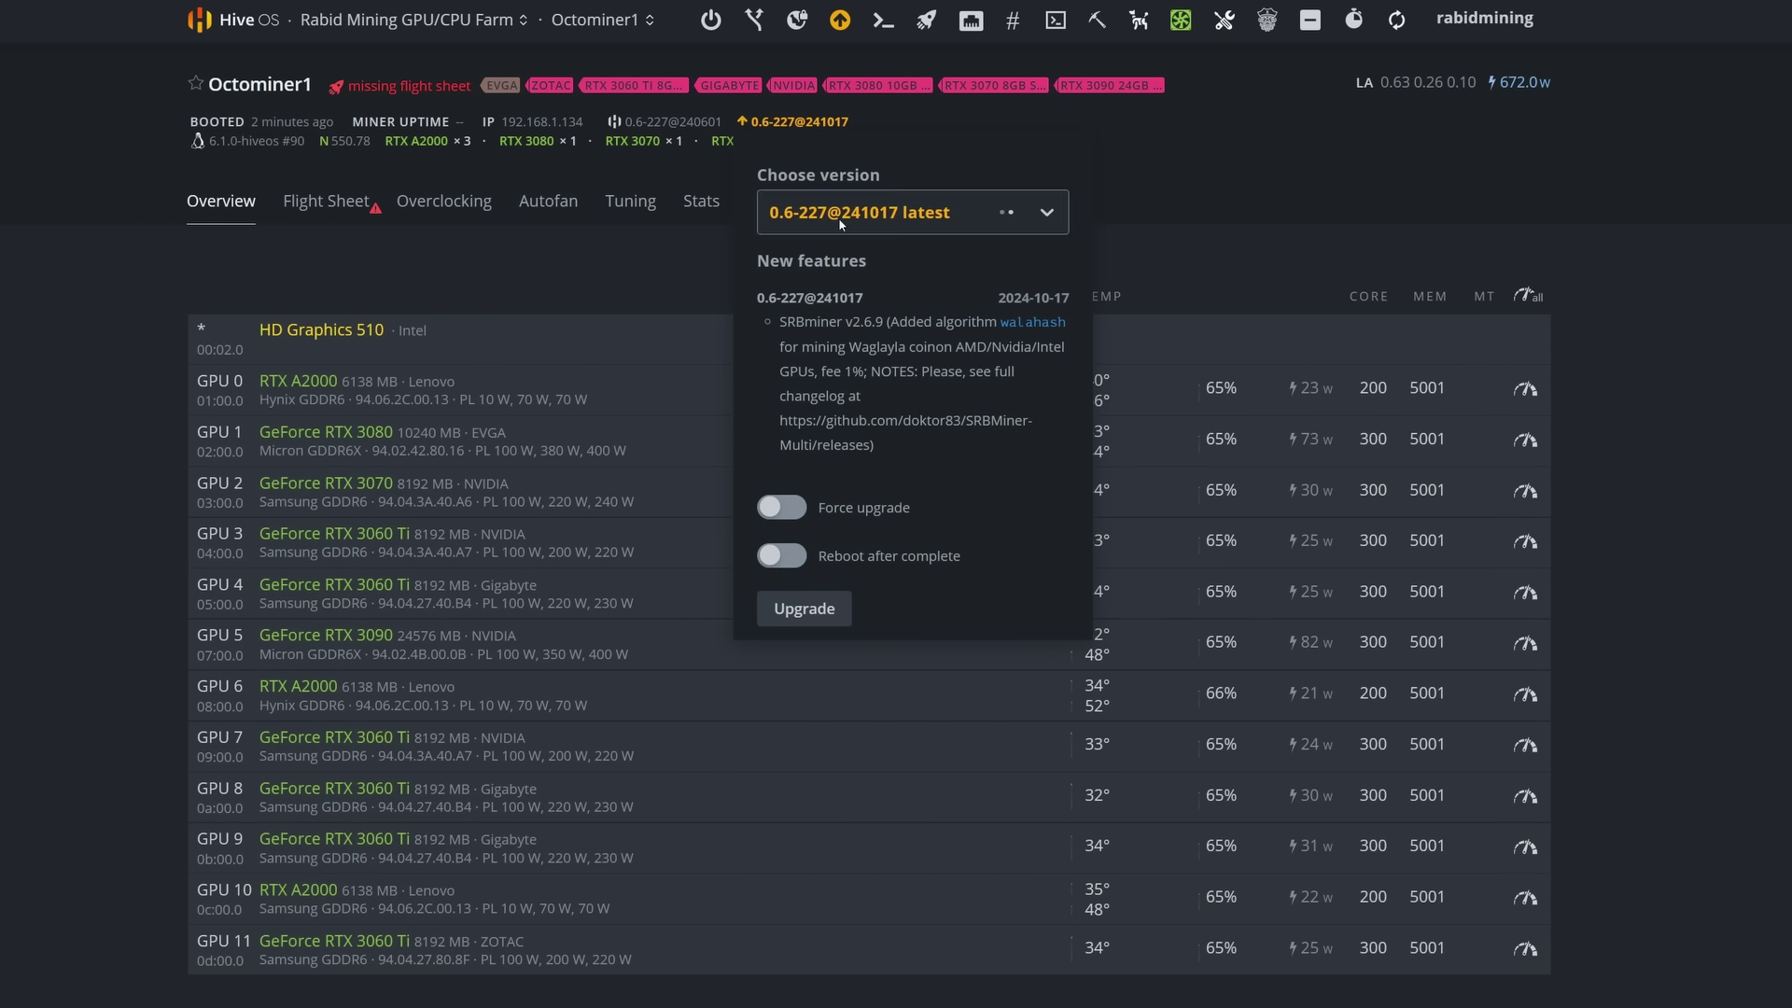
scroll(1073, 316, down, 3)
scroll(1076, 313, up, 3)
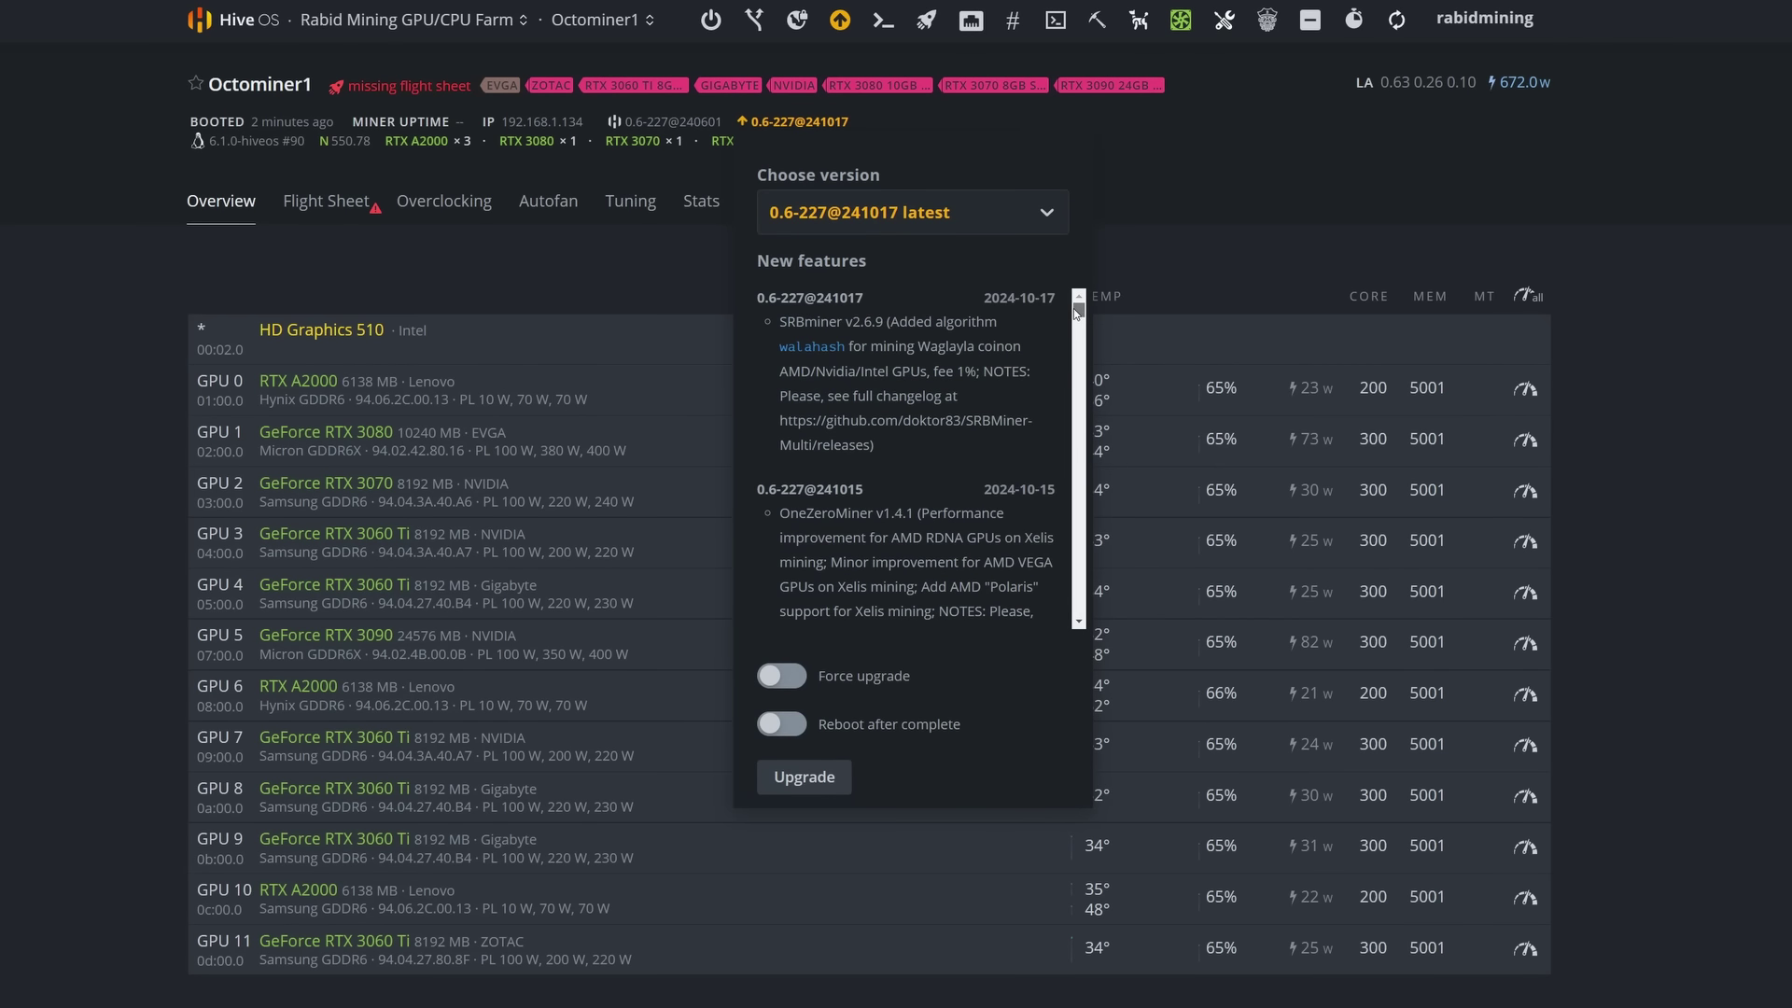
click(784, 677)
click(779, 728)
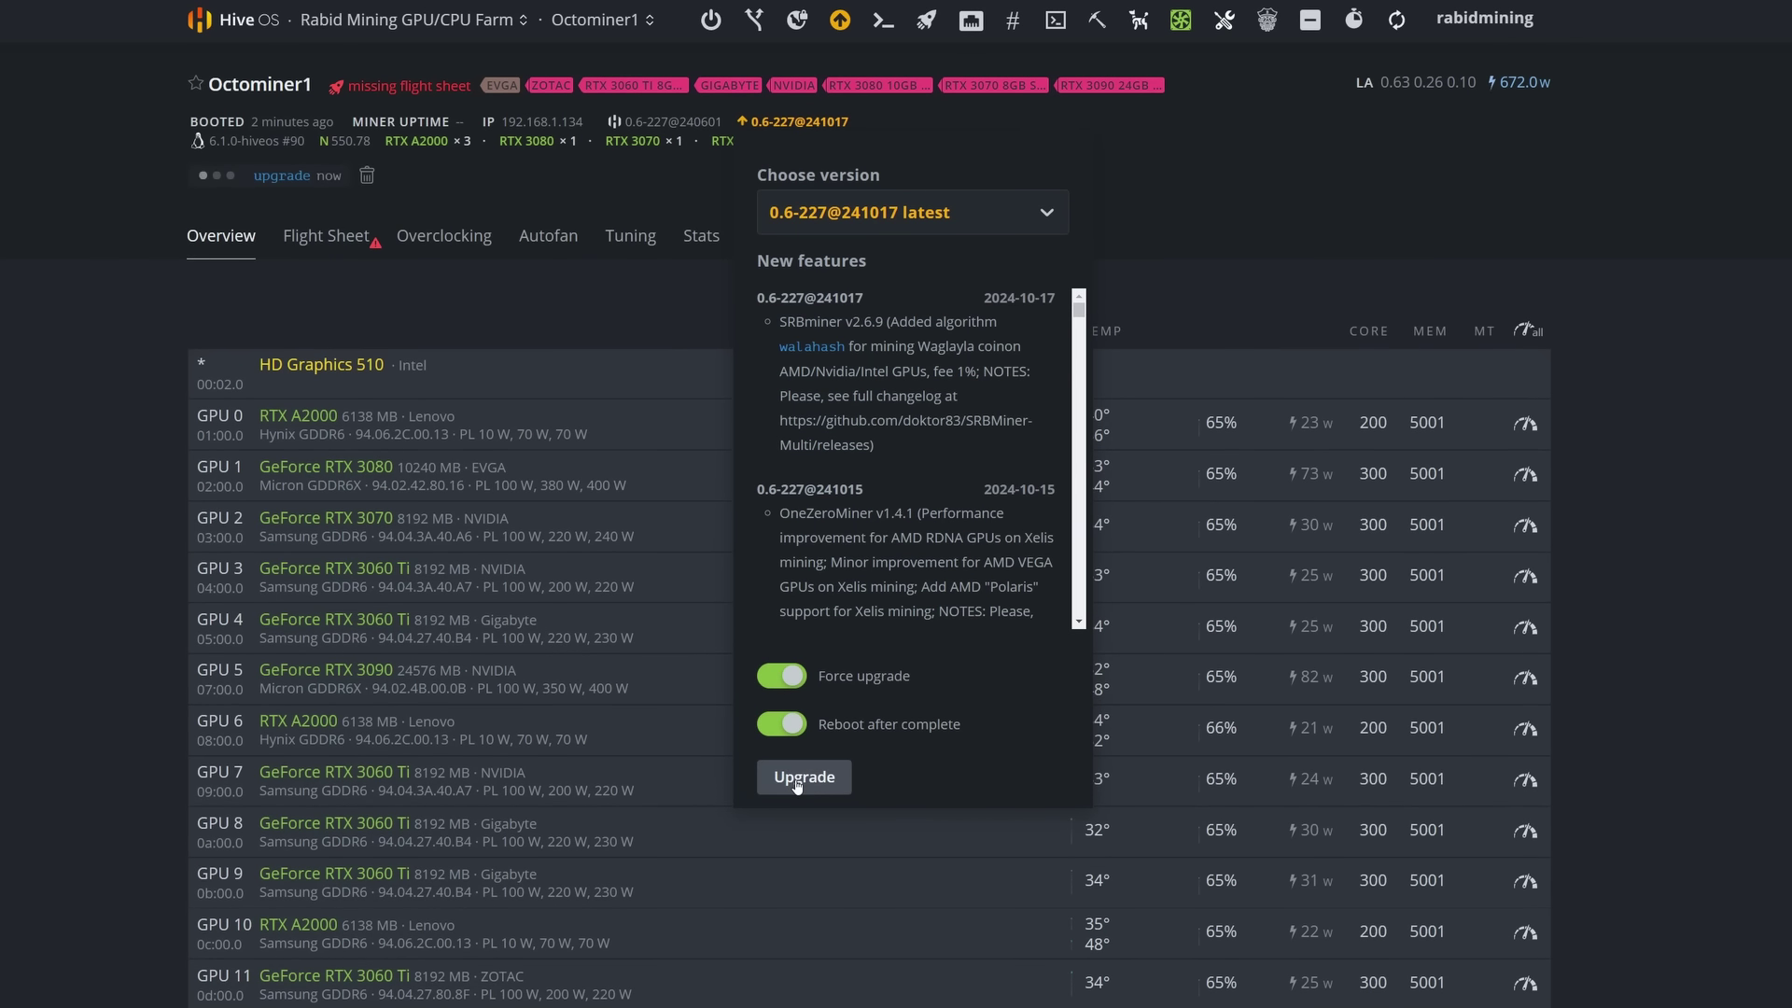
click(801, 779)
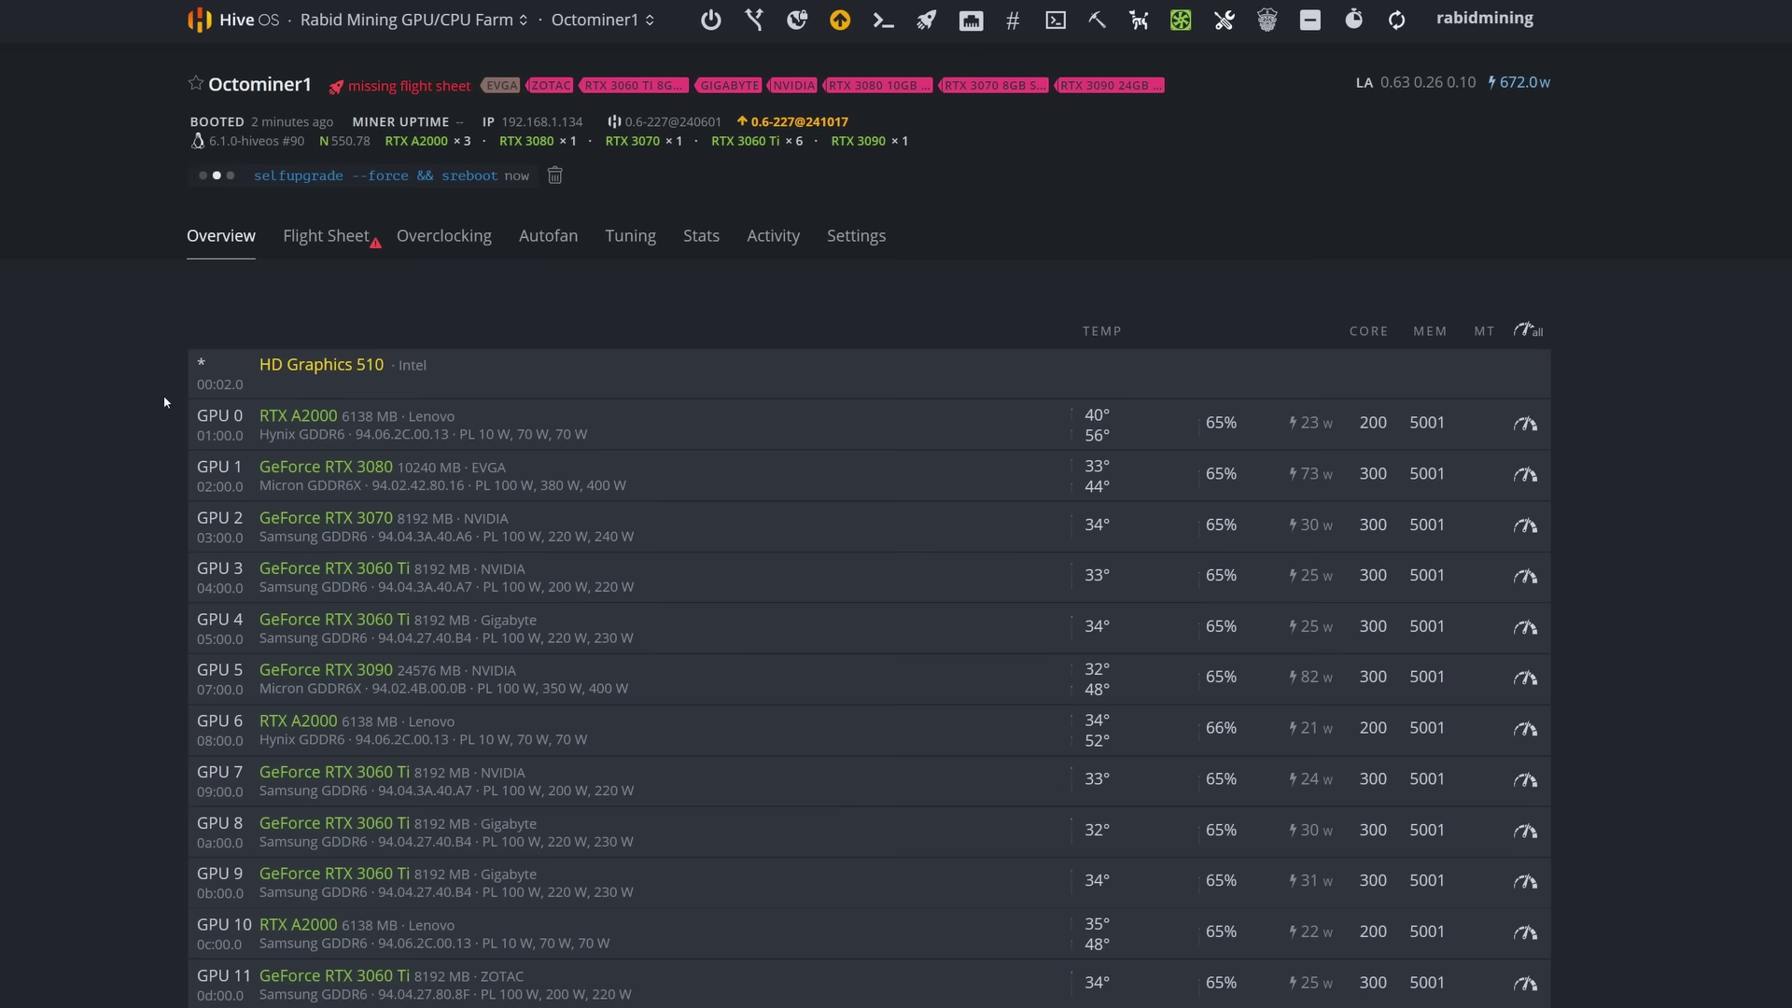
click(712, 19)
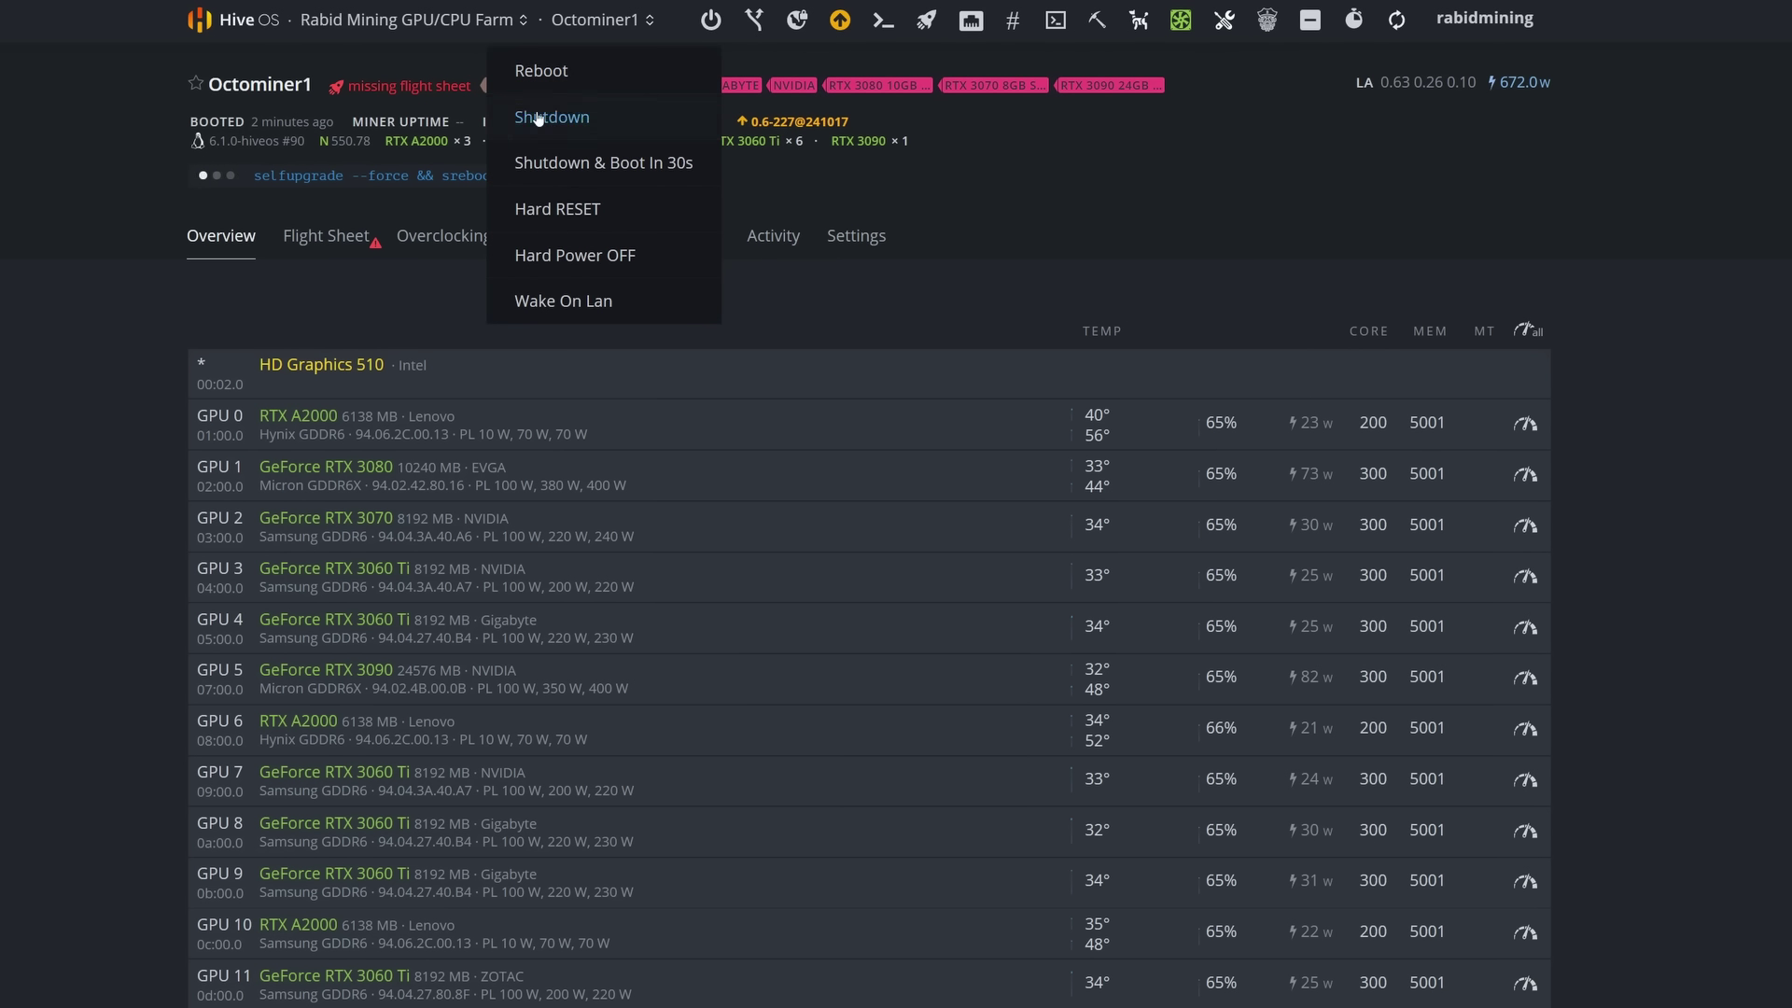
click(84, 422)
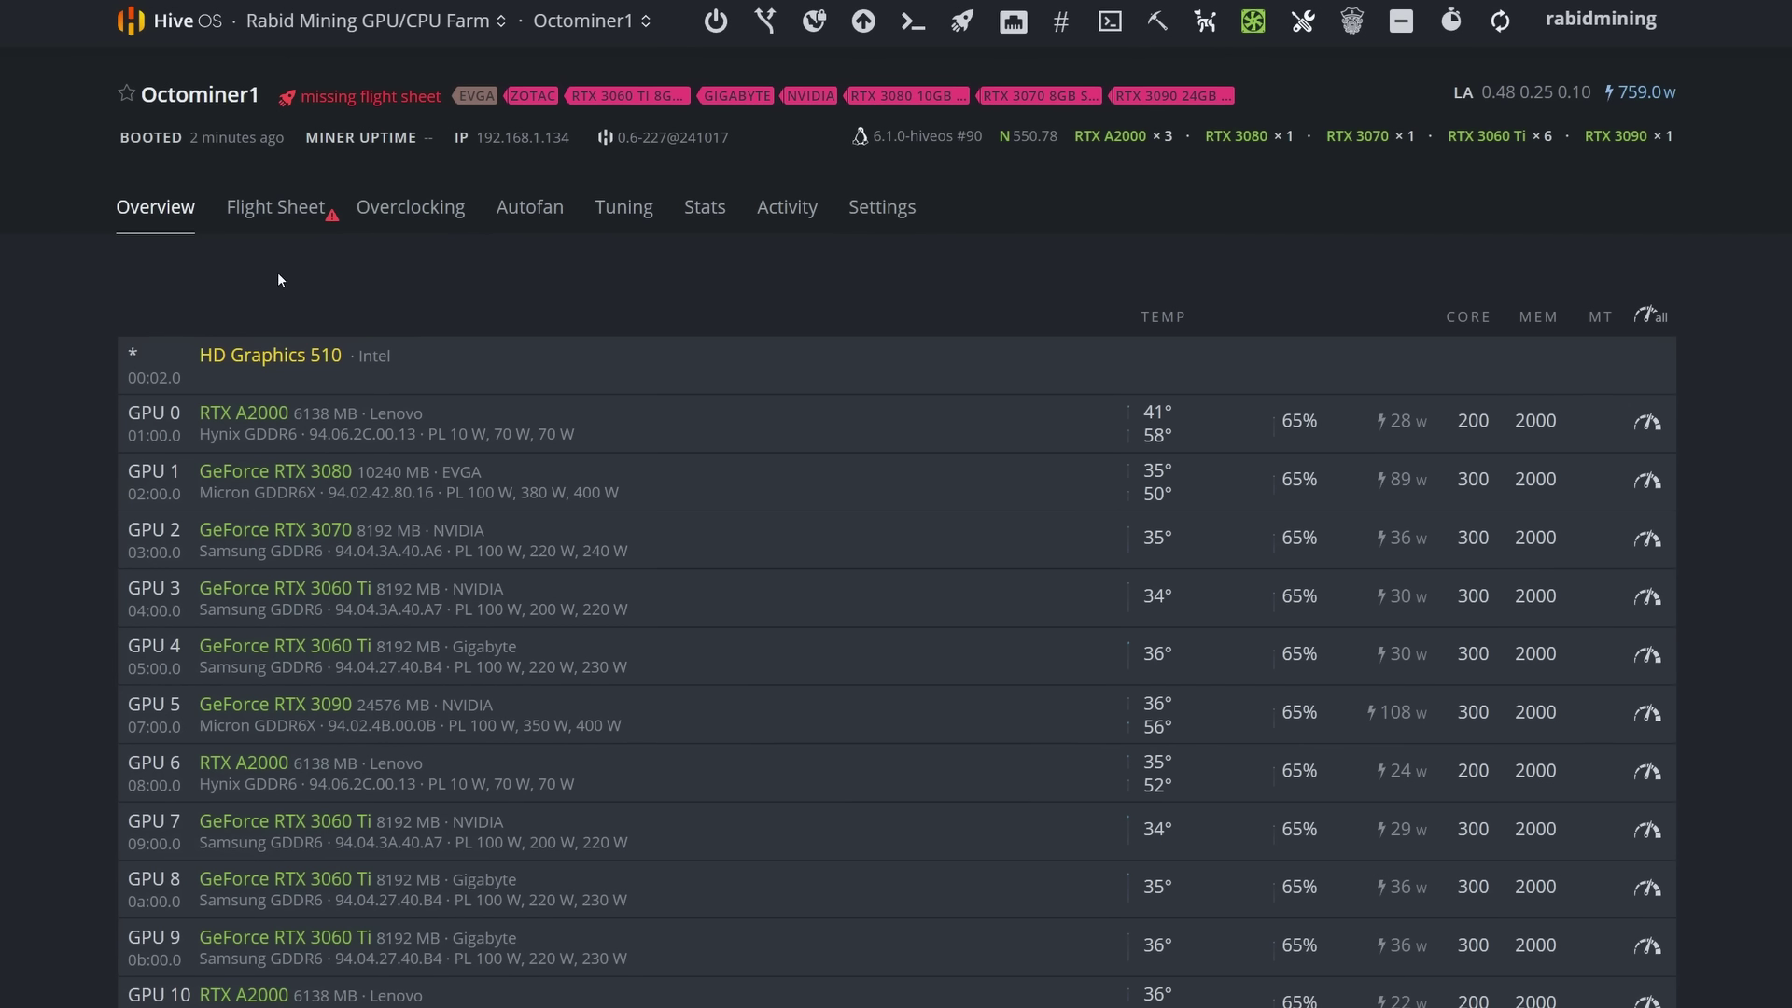
Apply the Xelis Clore.ai flight sheet, combining CLORE-HOSTING and XEL, to Octominer1.
click(284, 215)
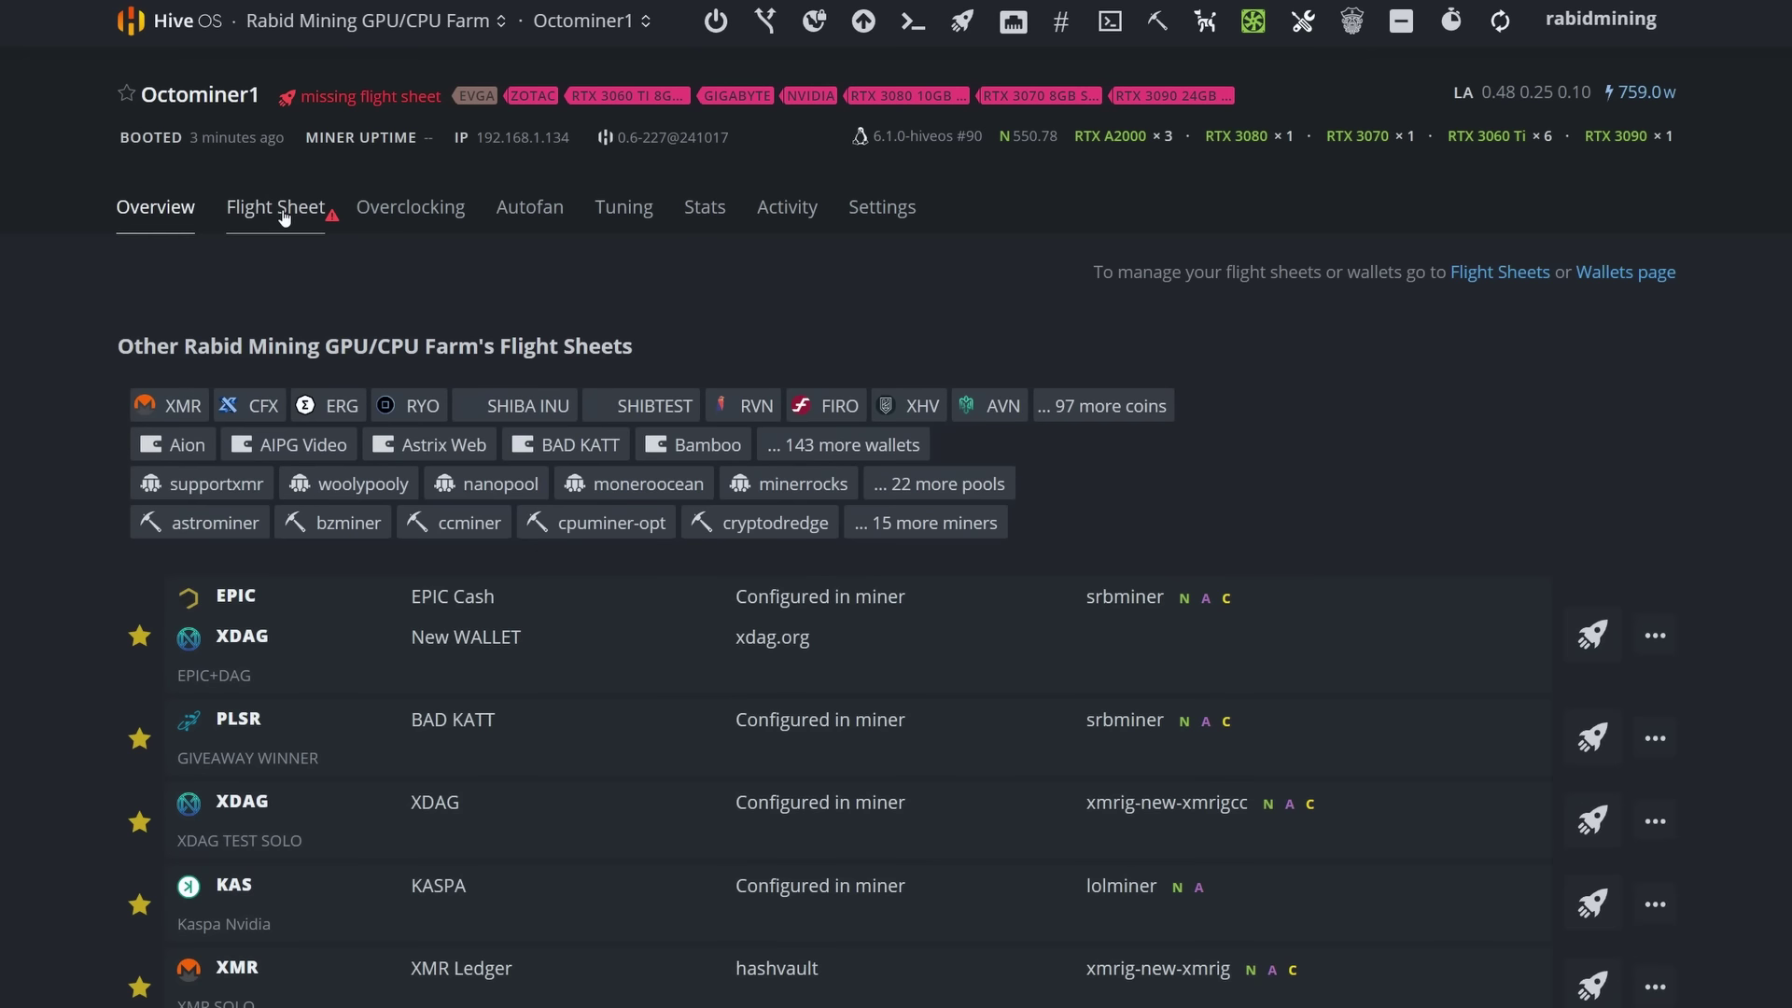
scroll(6, 885, down, 4)
scroll(6, 885, down, 9)
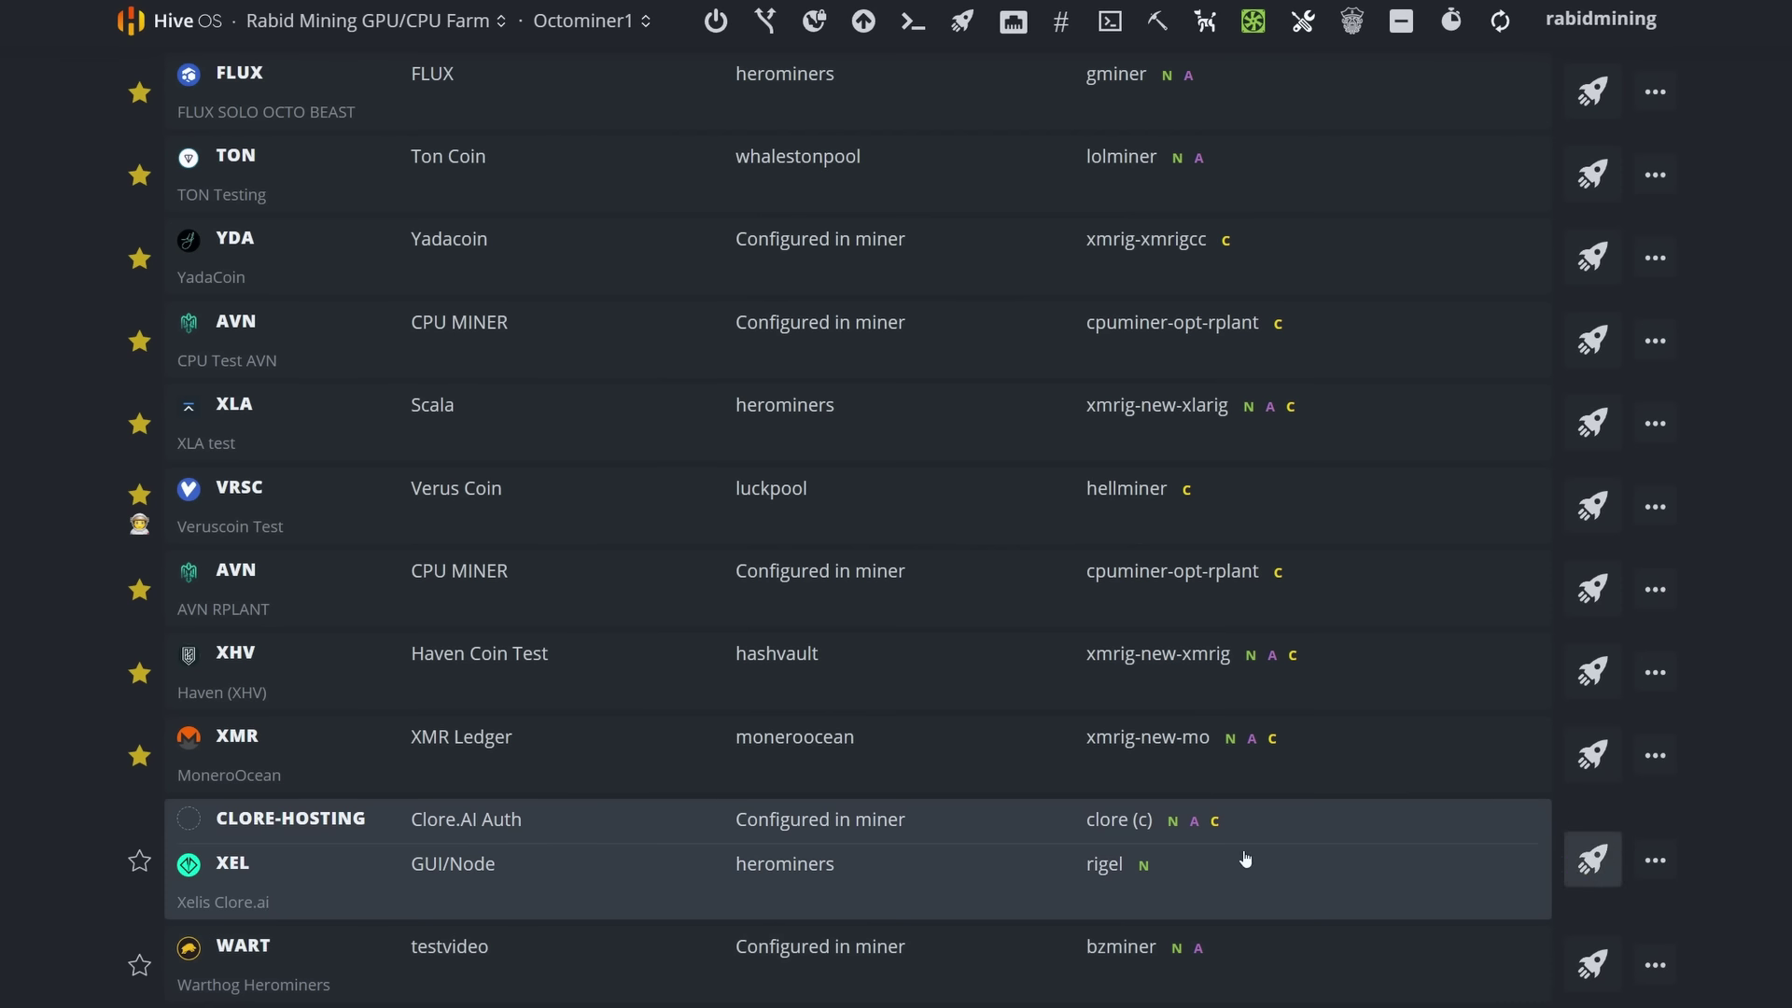
scroll(6, 858, up, 5)
scroll(160, 440, up, 14)
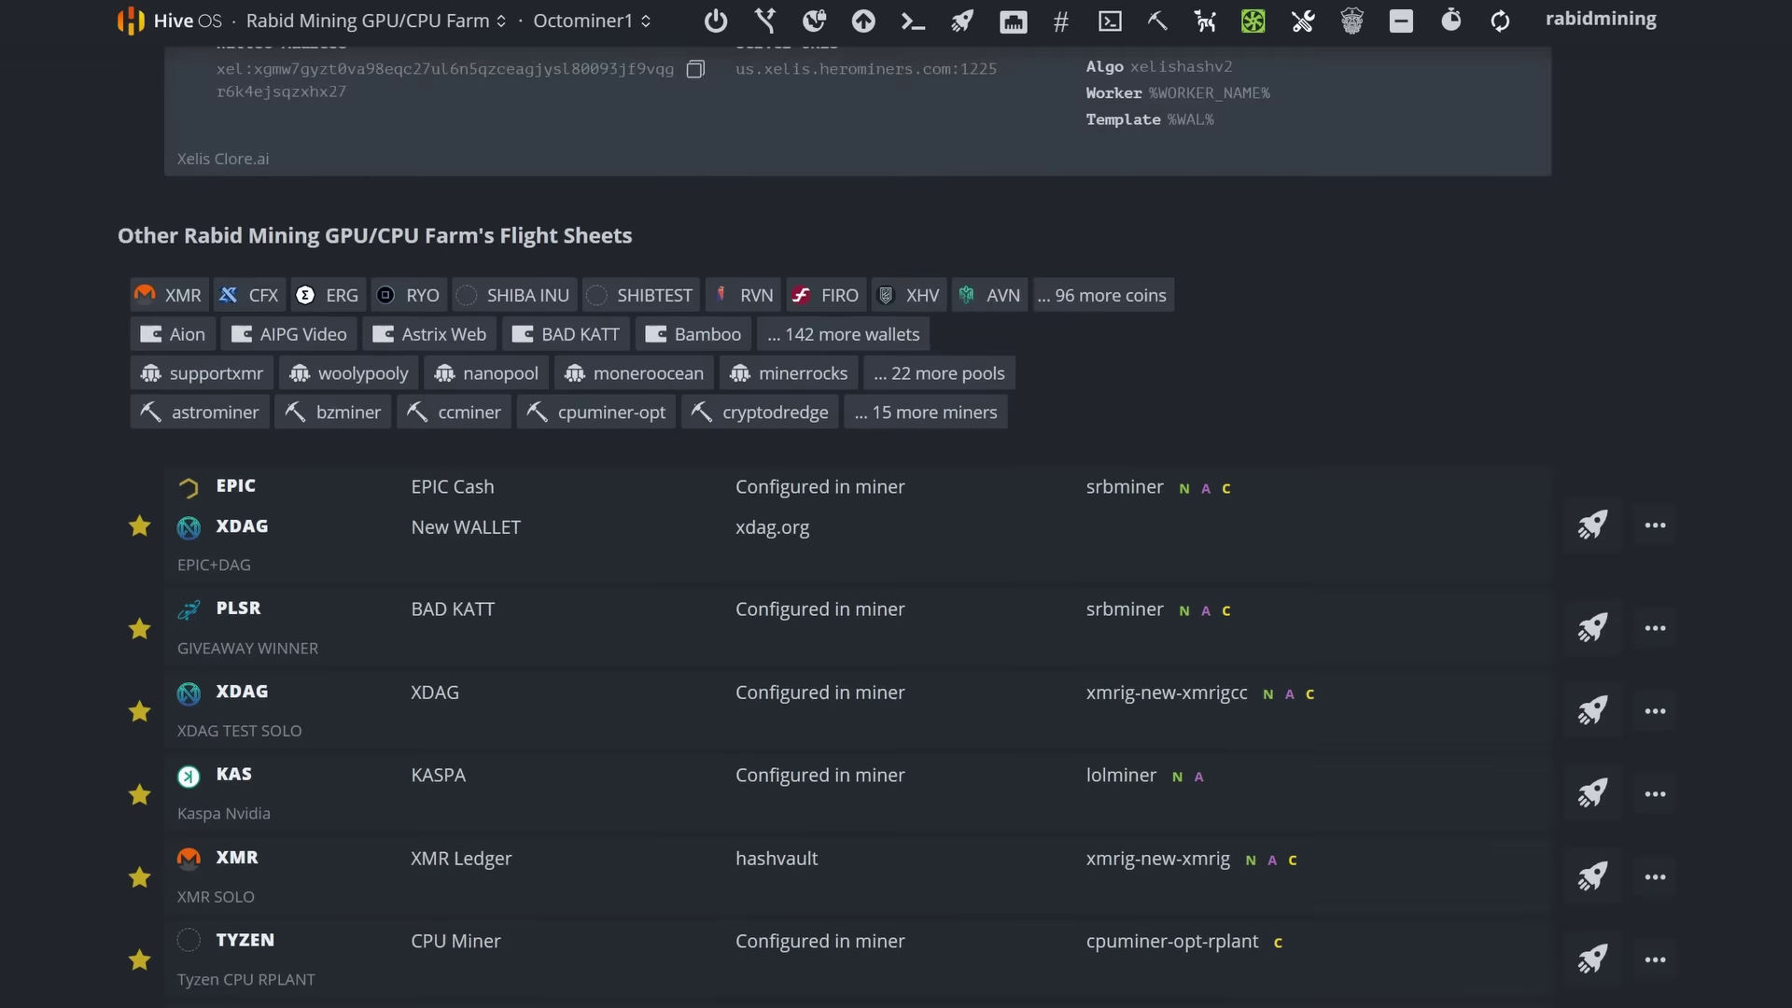
click(160, 441)
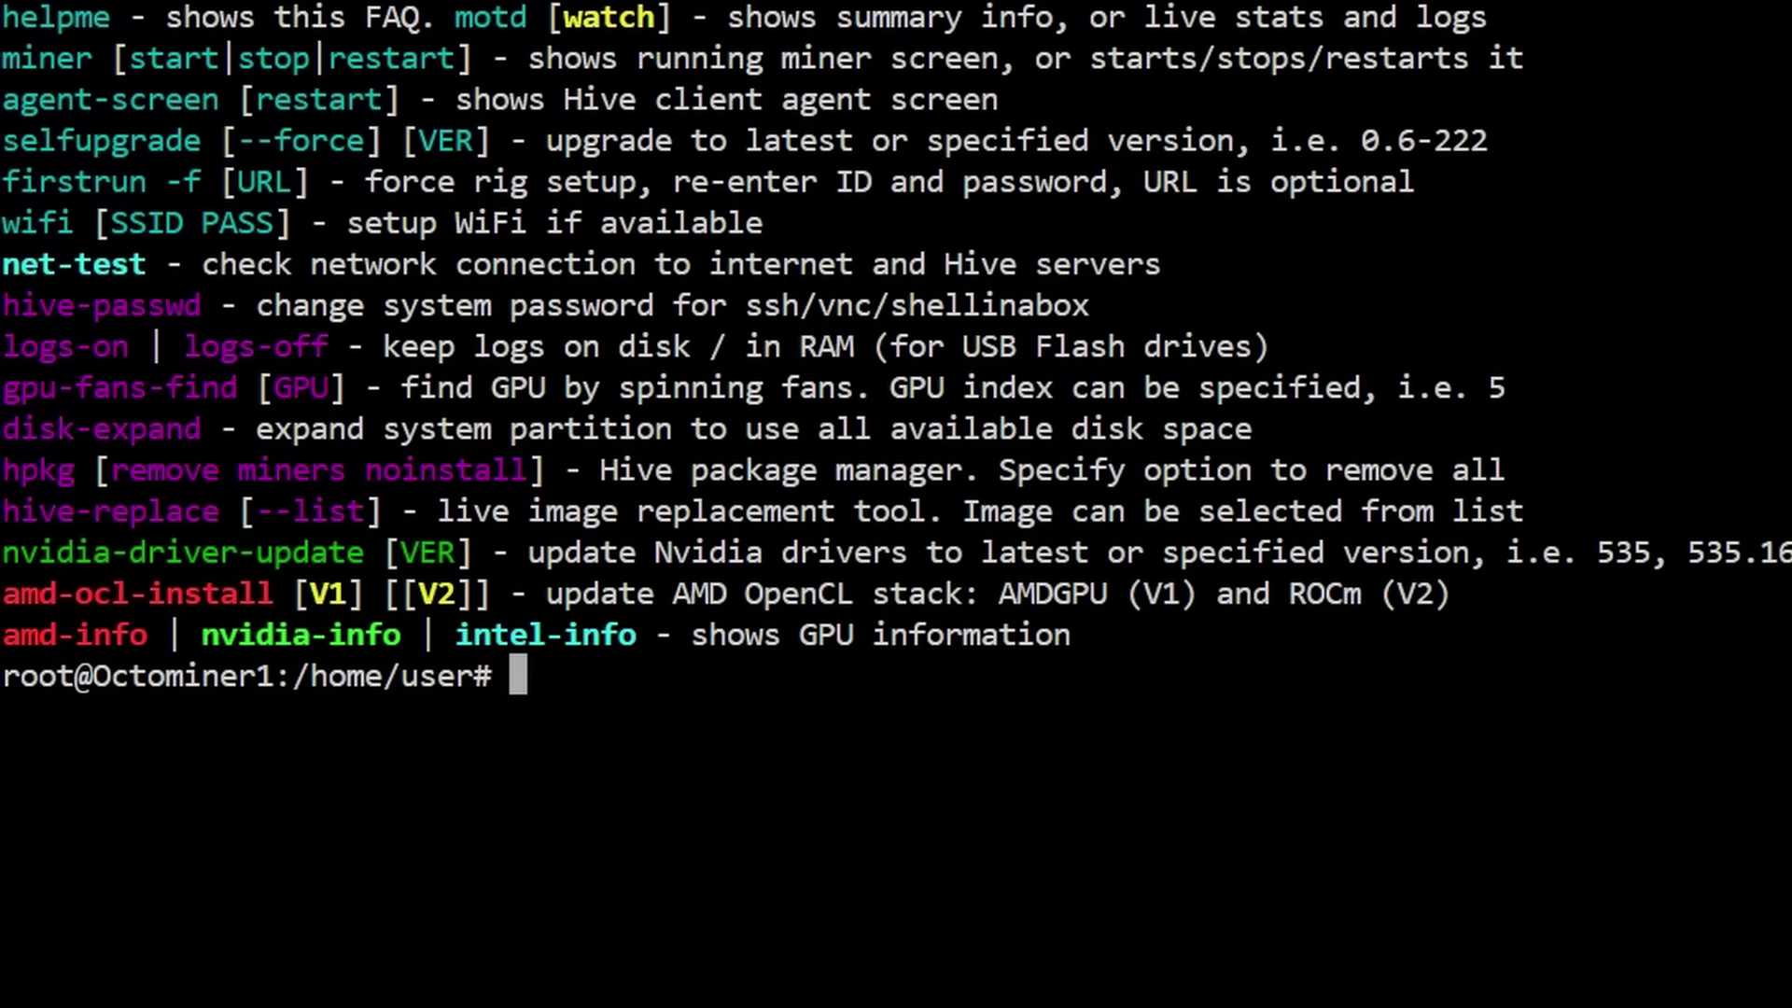
Run the miner command in the Octominer1 shell to view the running miner screen.
text(miner)
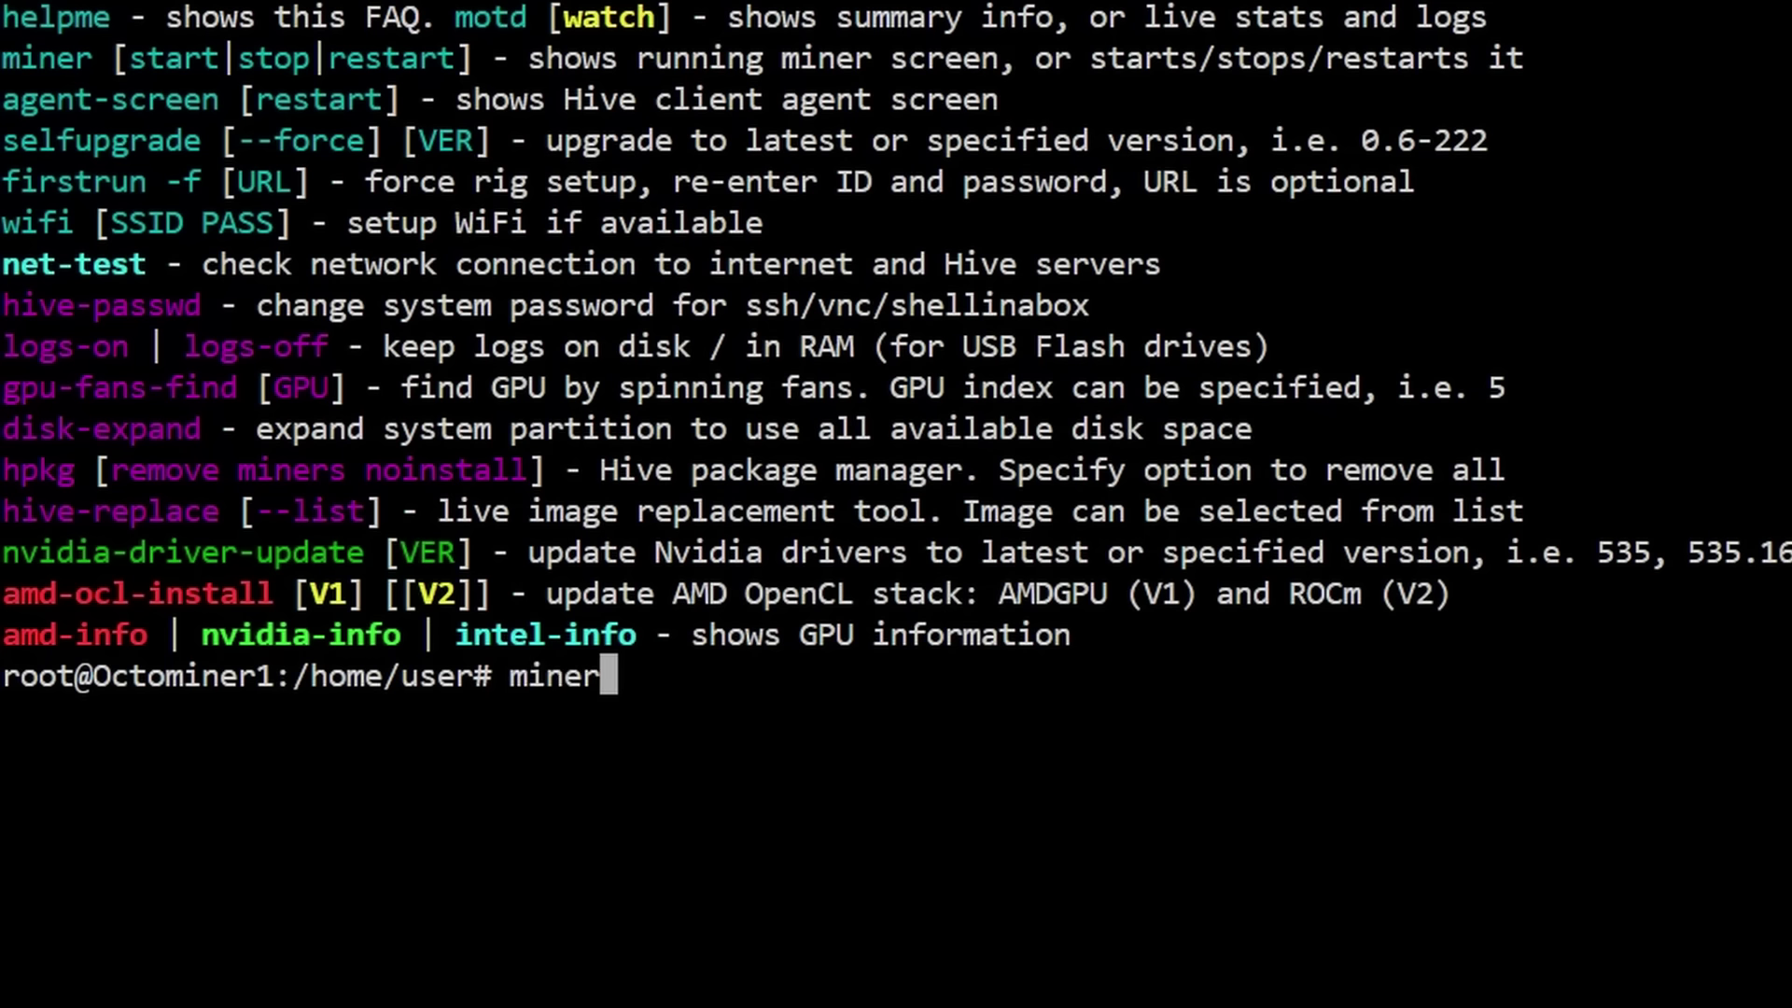
key(Return)
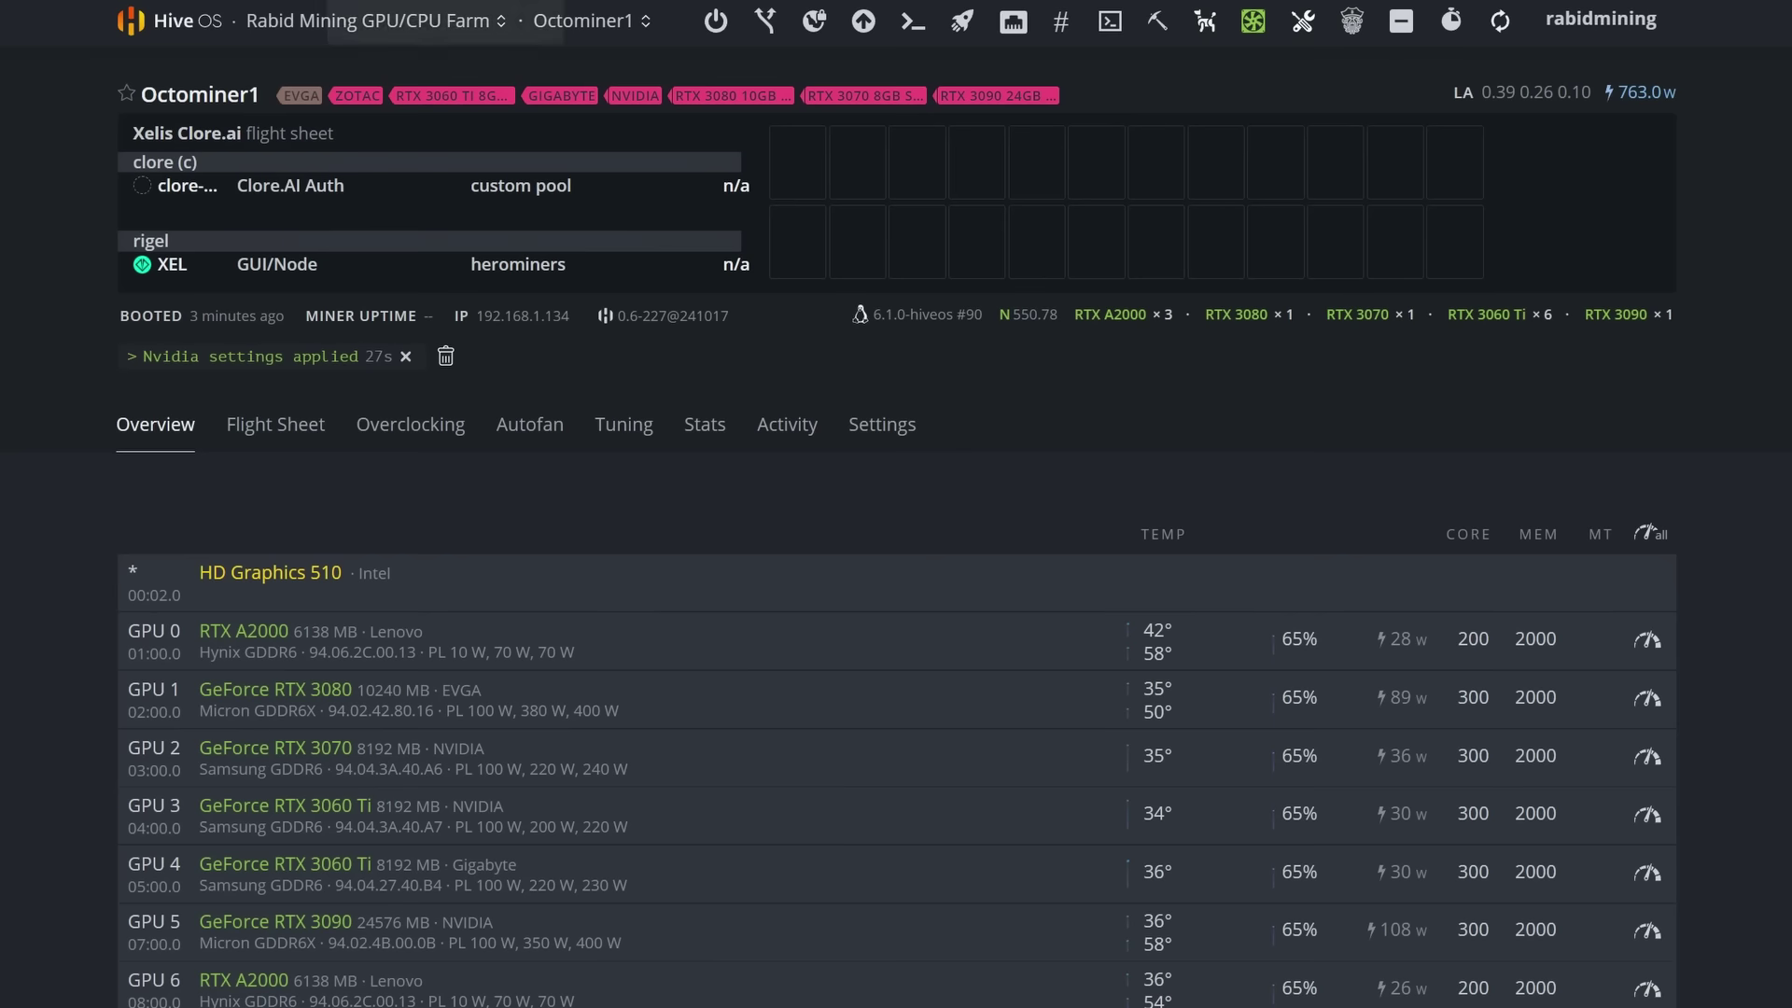
Clear the worker's messages and run sudo apt install gpg in the Octominer1 shell.
click(1111, 30)
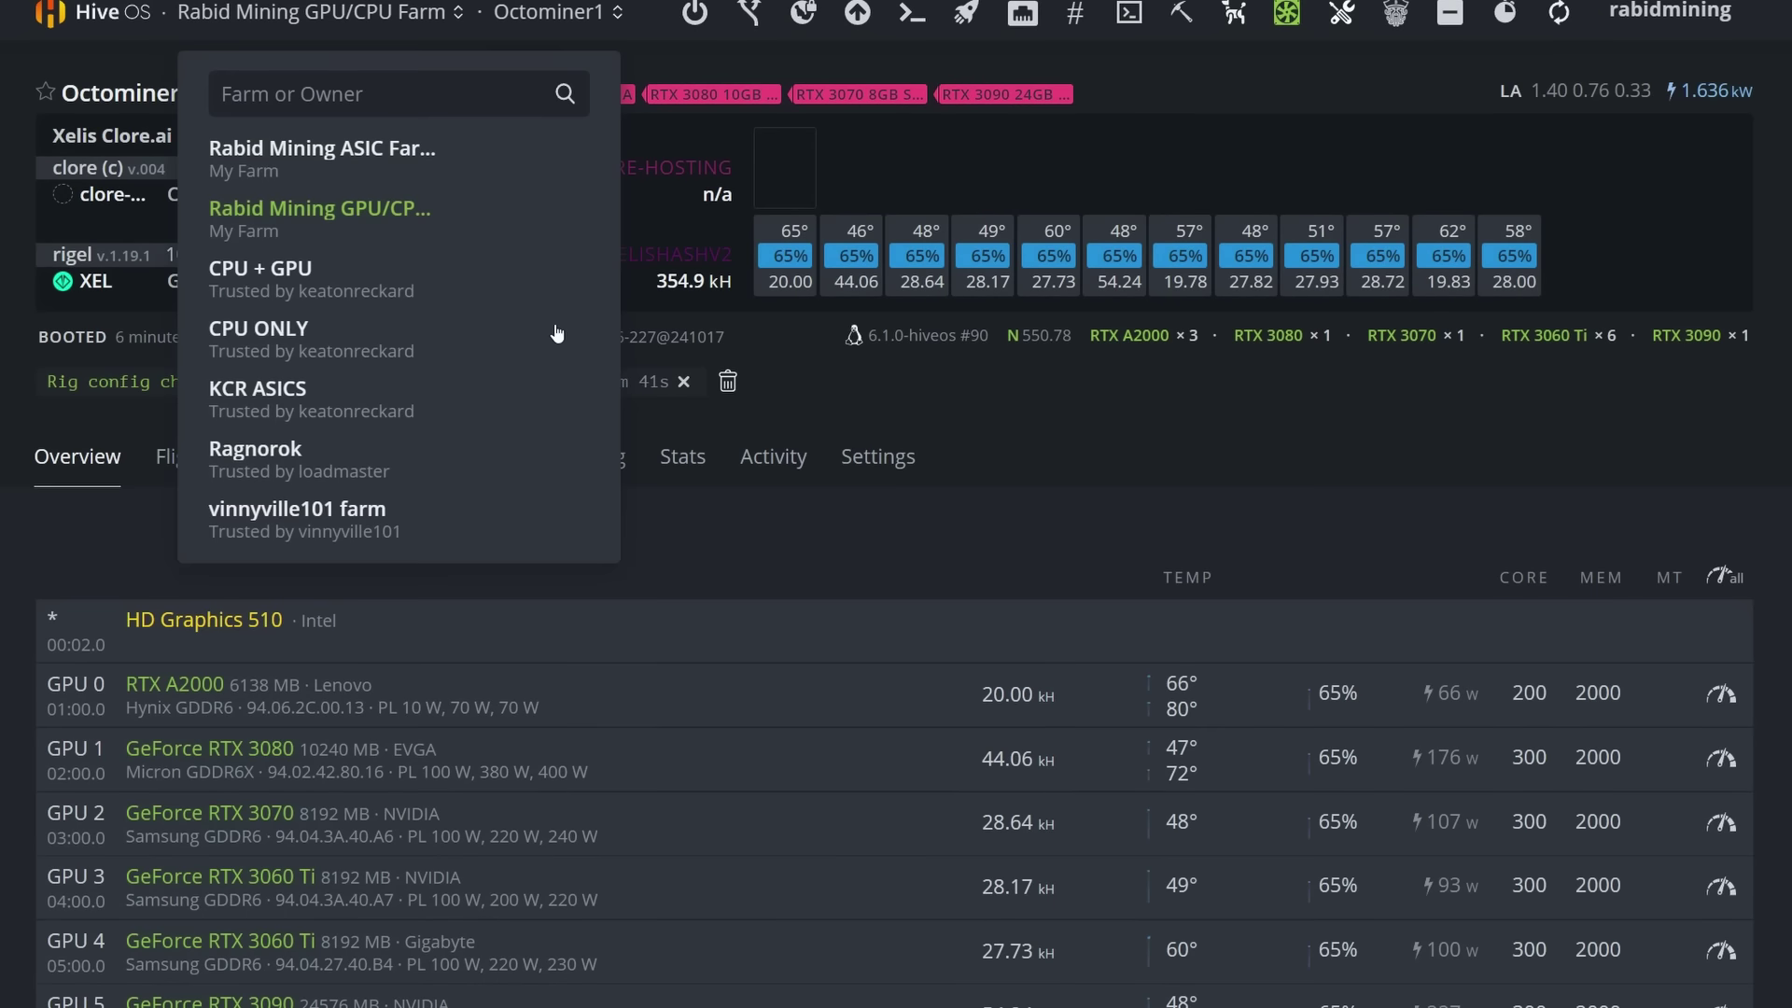
click(740, 399)
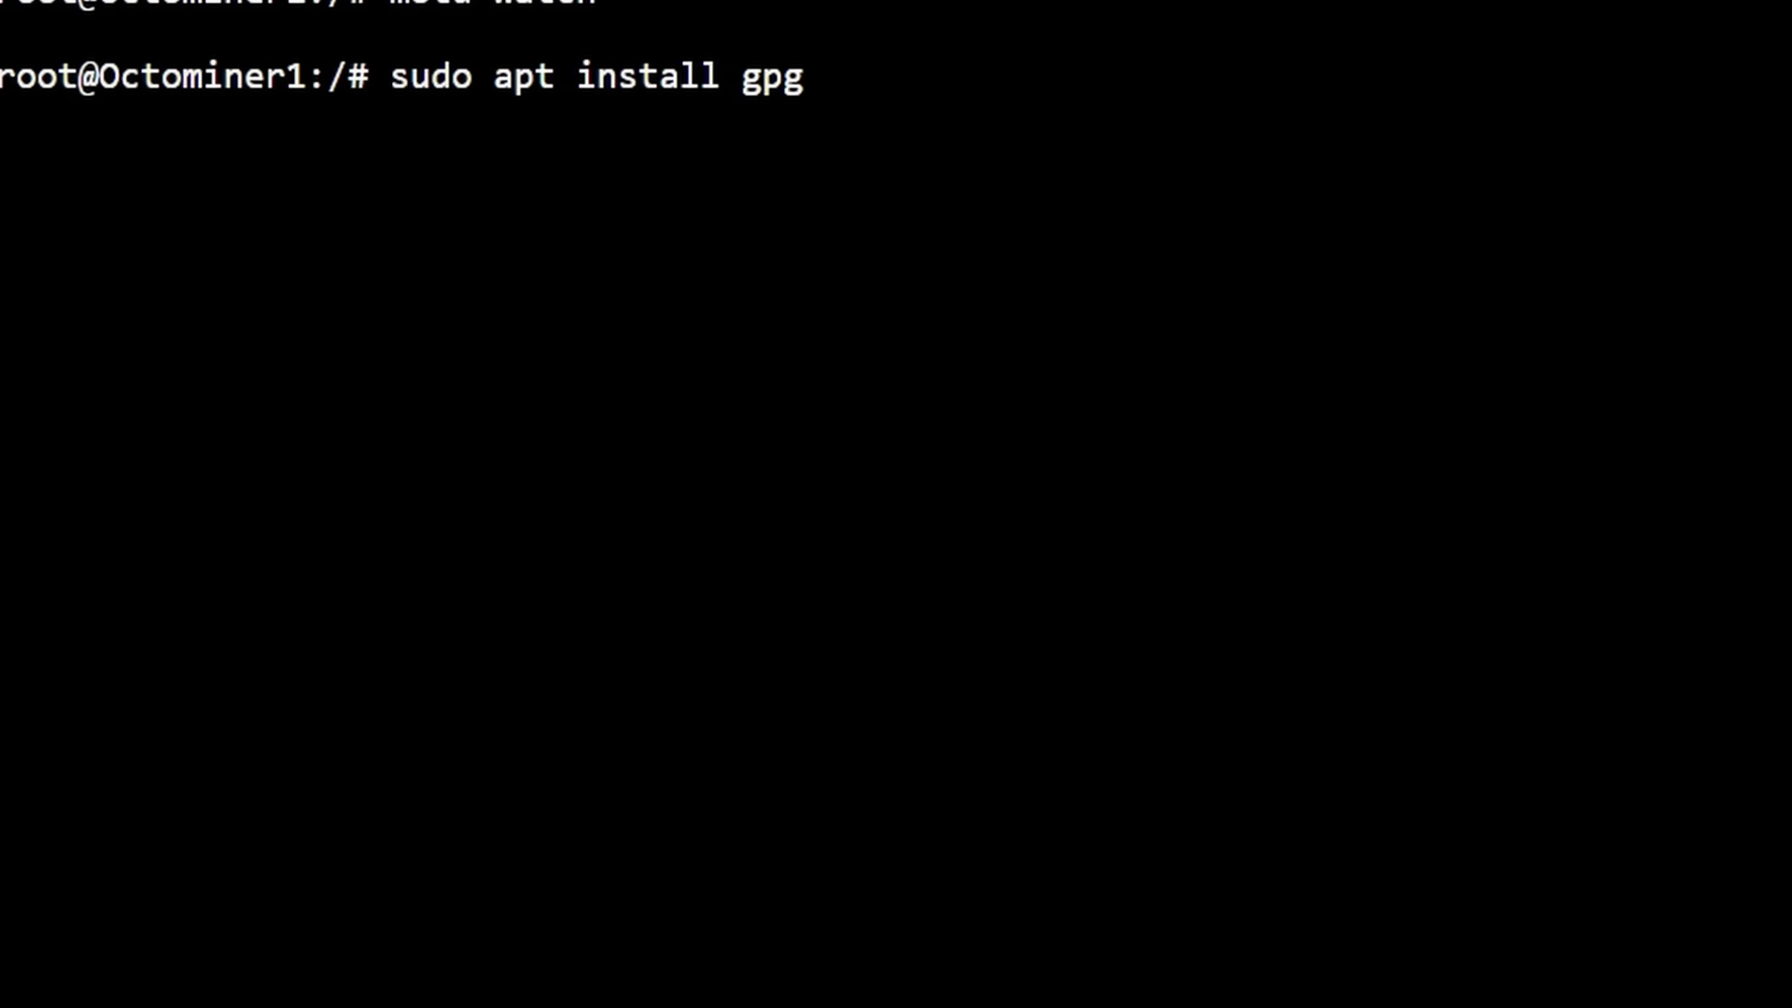
key(Return)
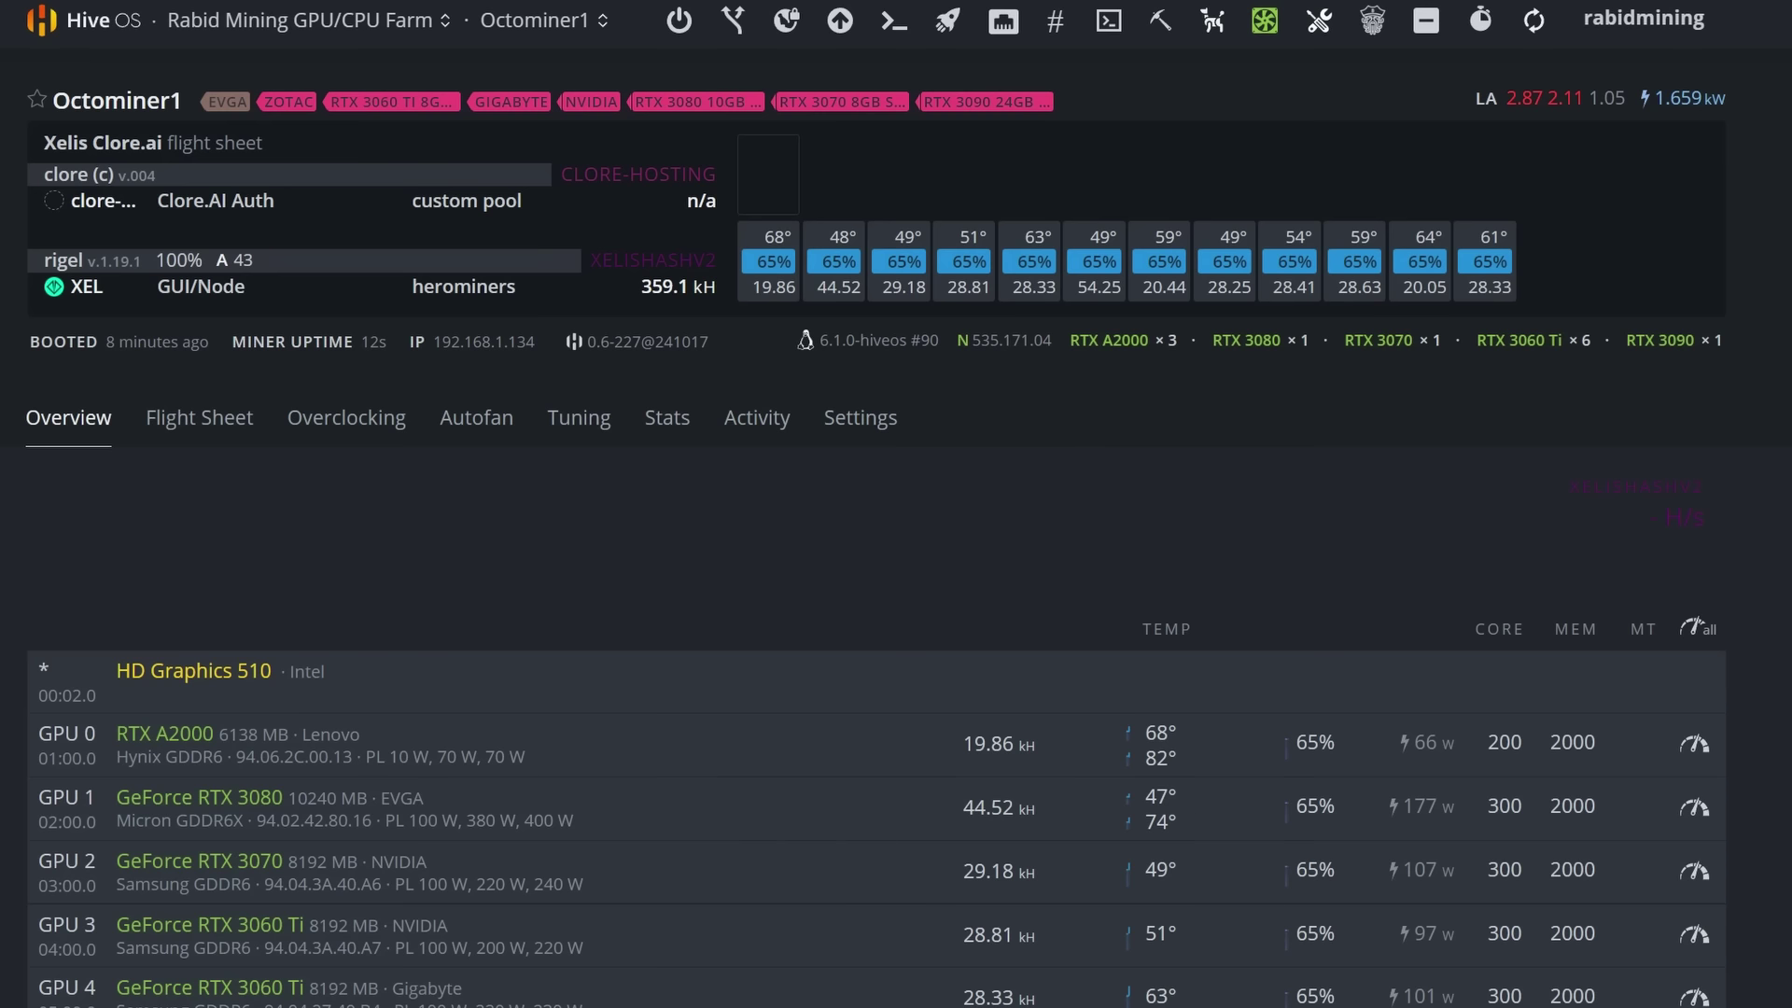
Start Hive Shell on Octominer1 and open the remote session through its web link.
click(1107, 26)
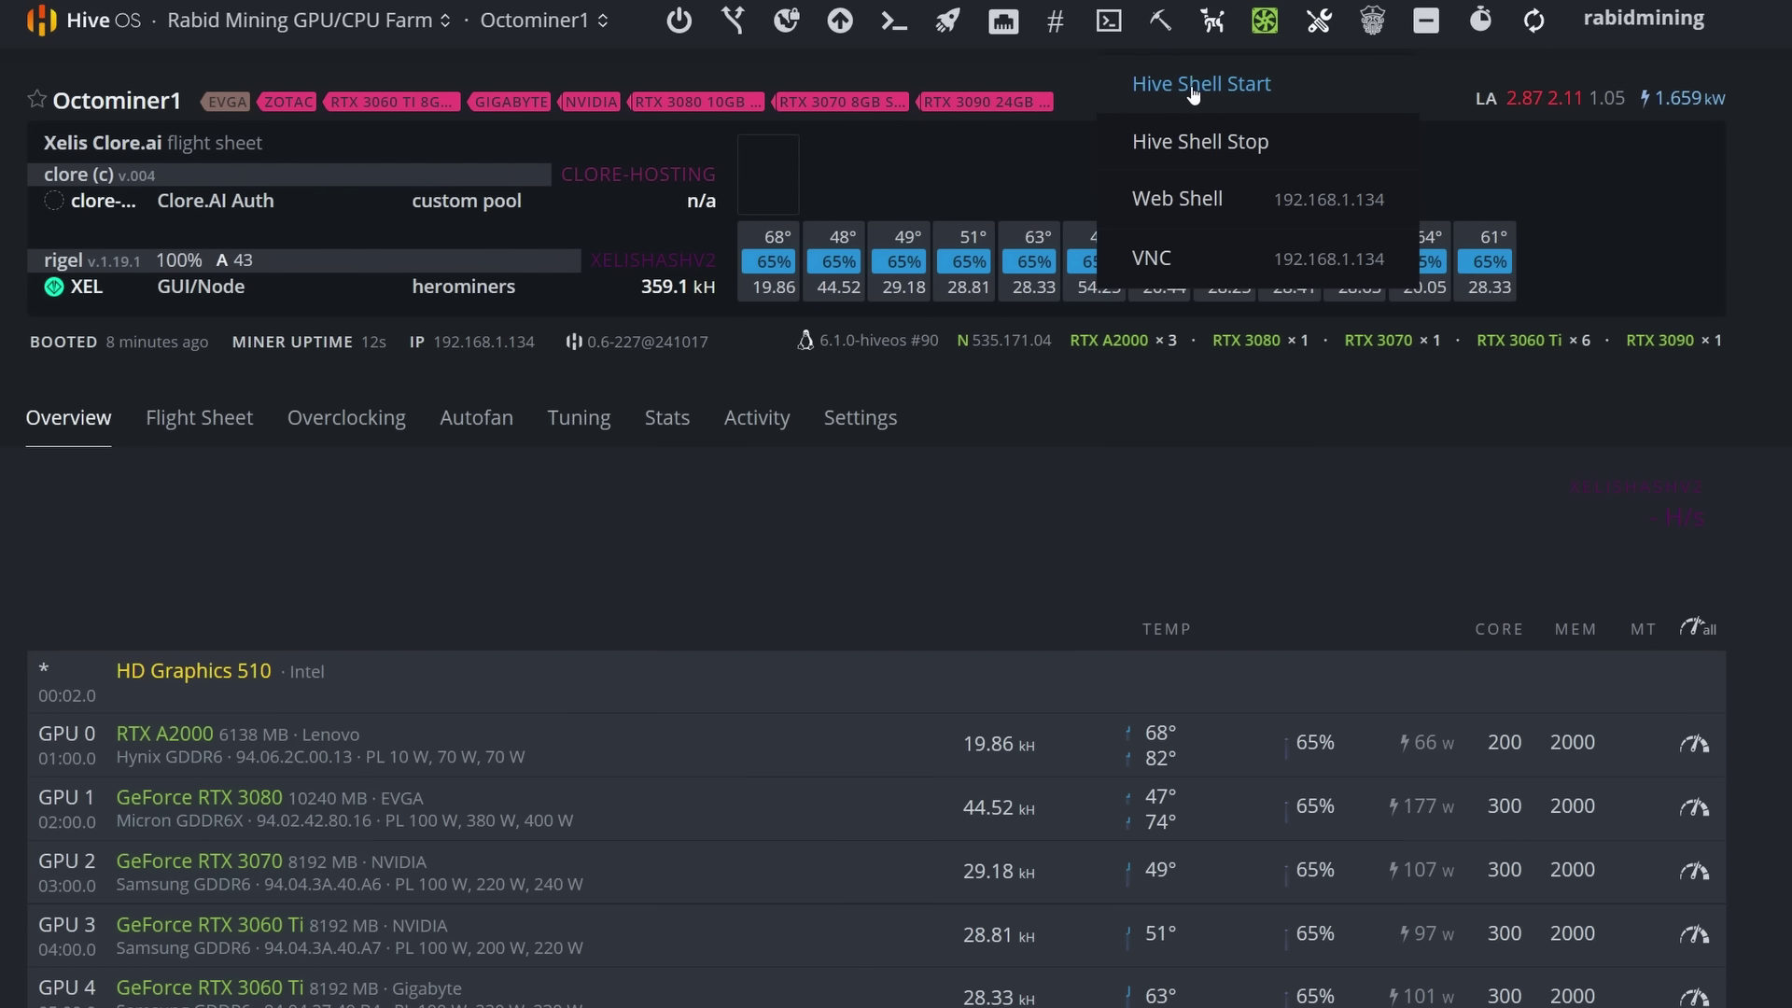
click(1193, 86)
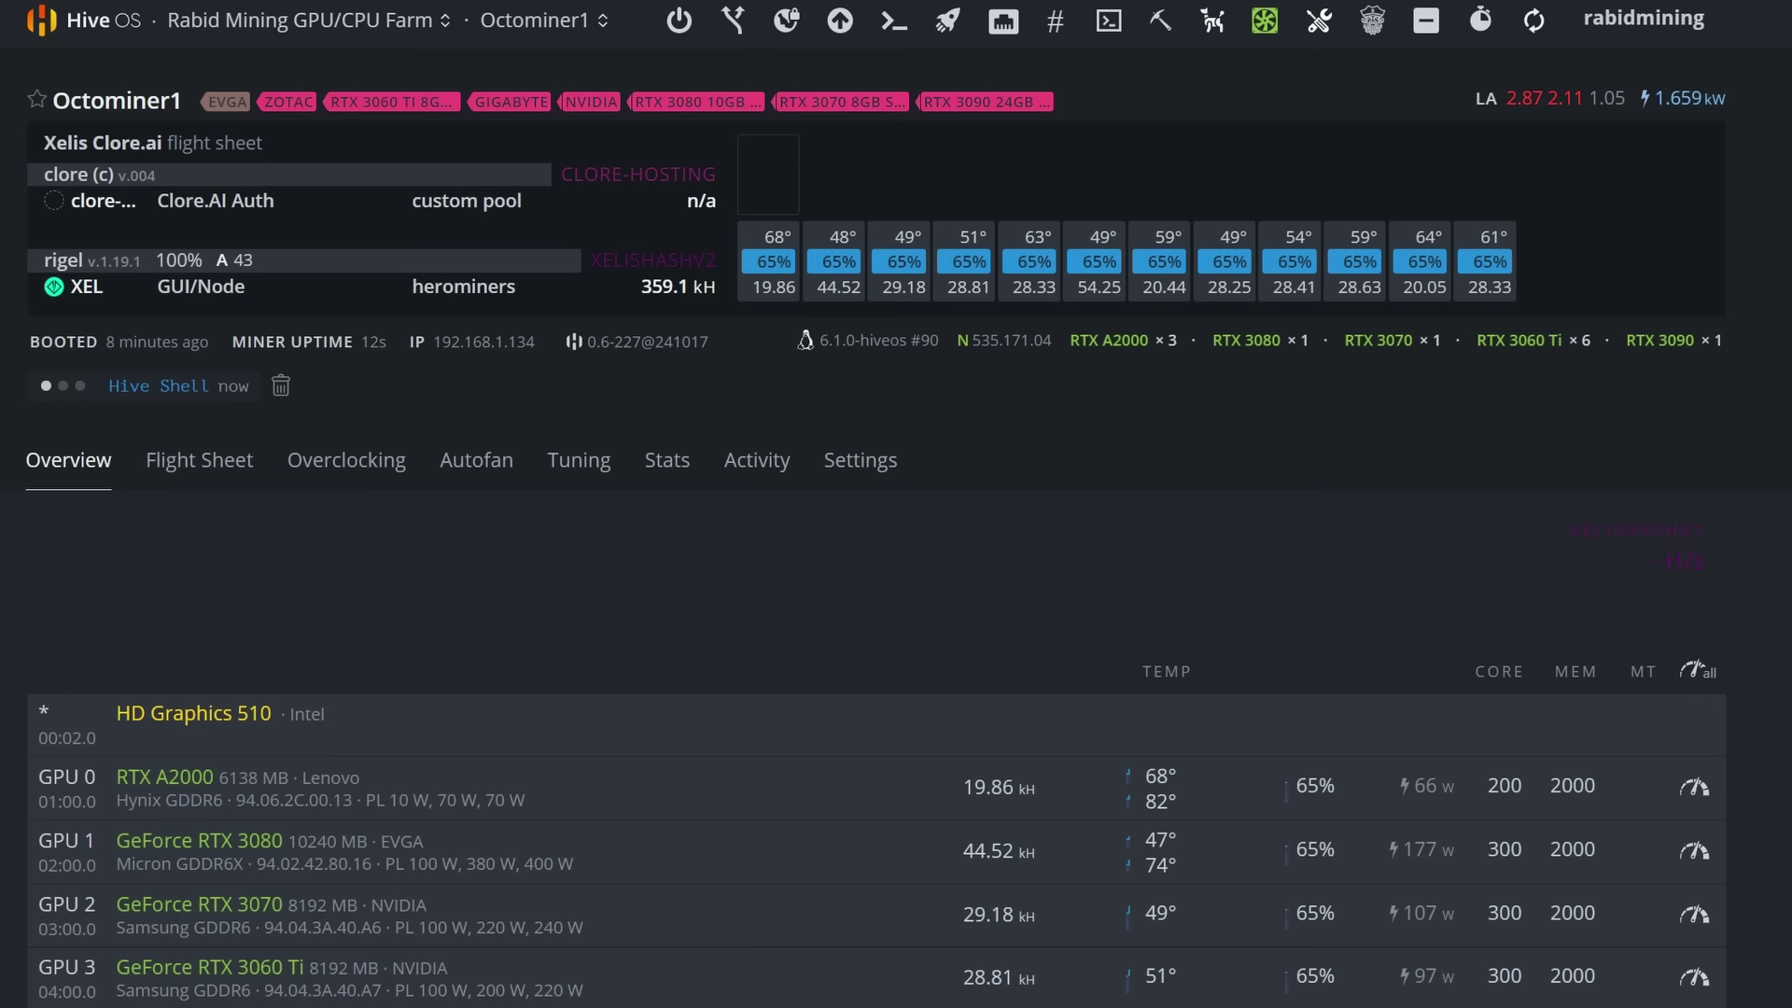
click(80, 390)
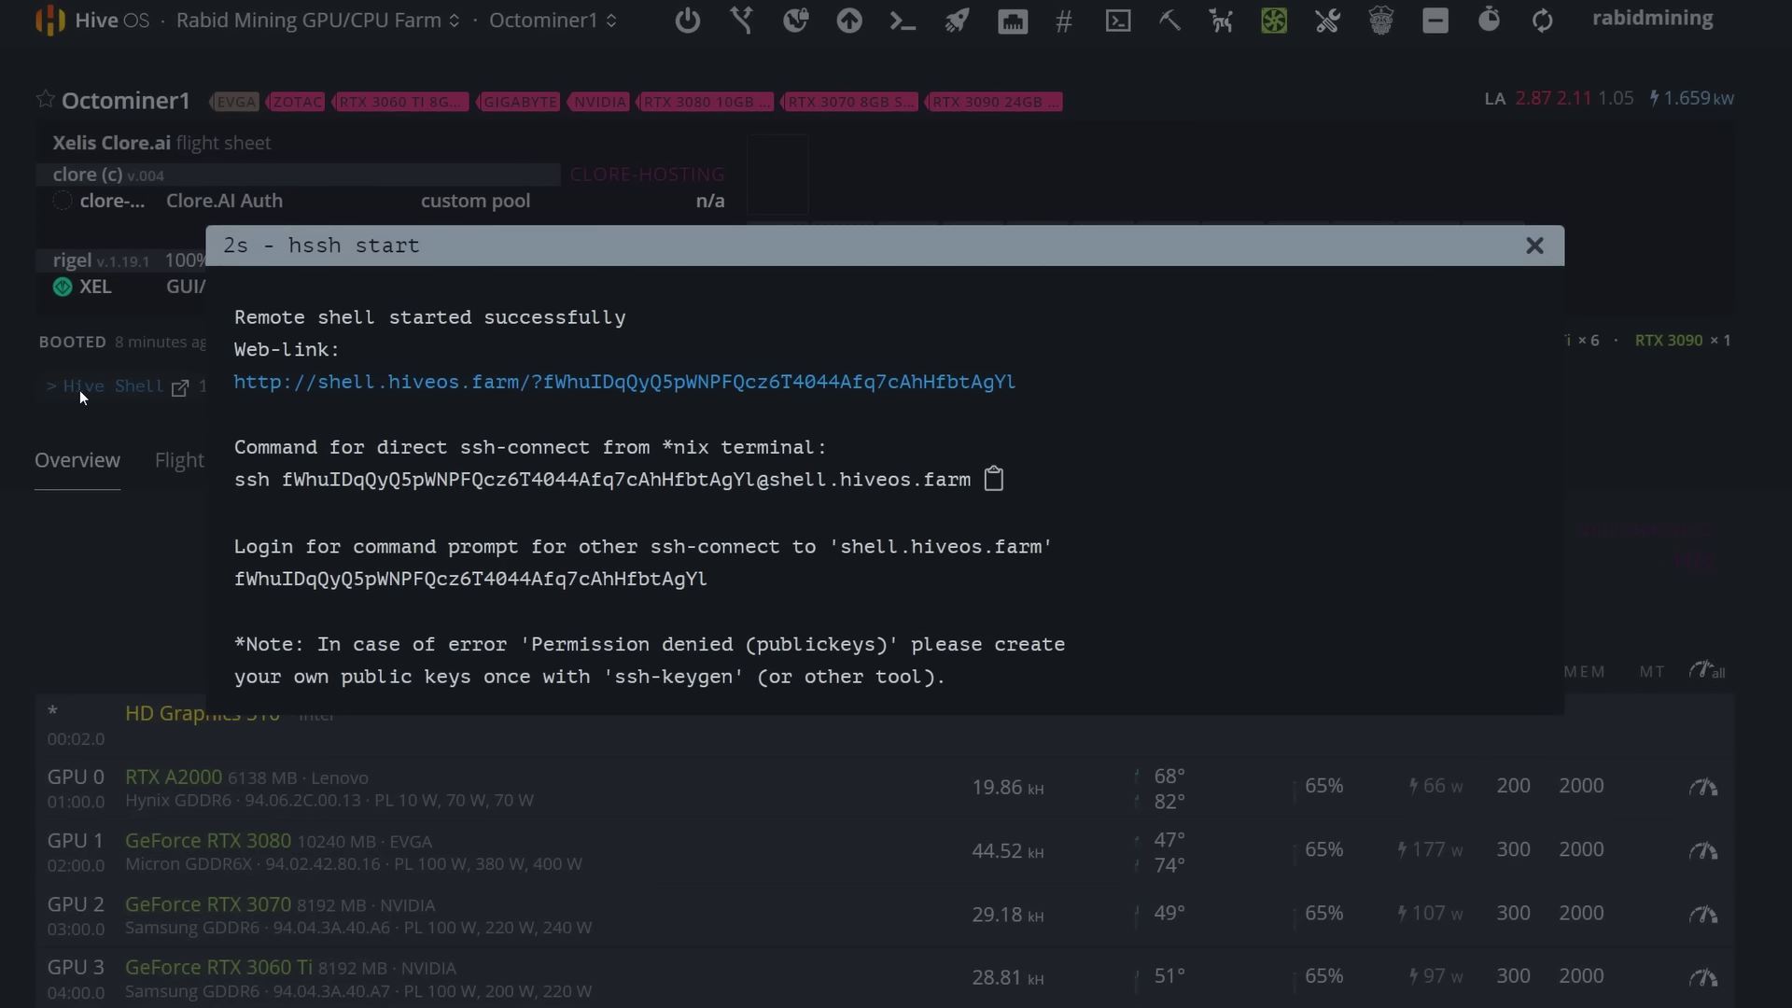
click(349, 383)
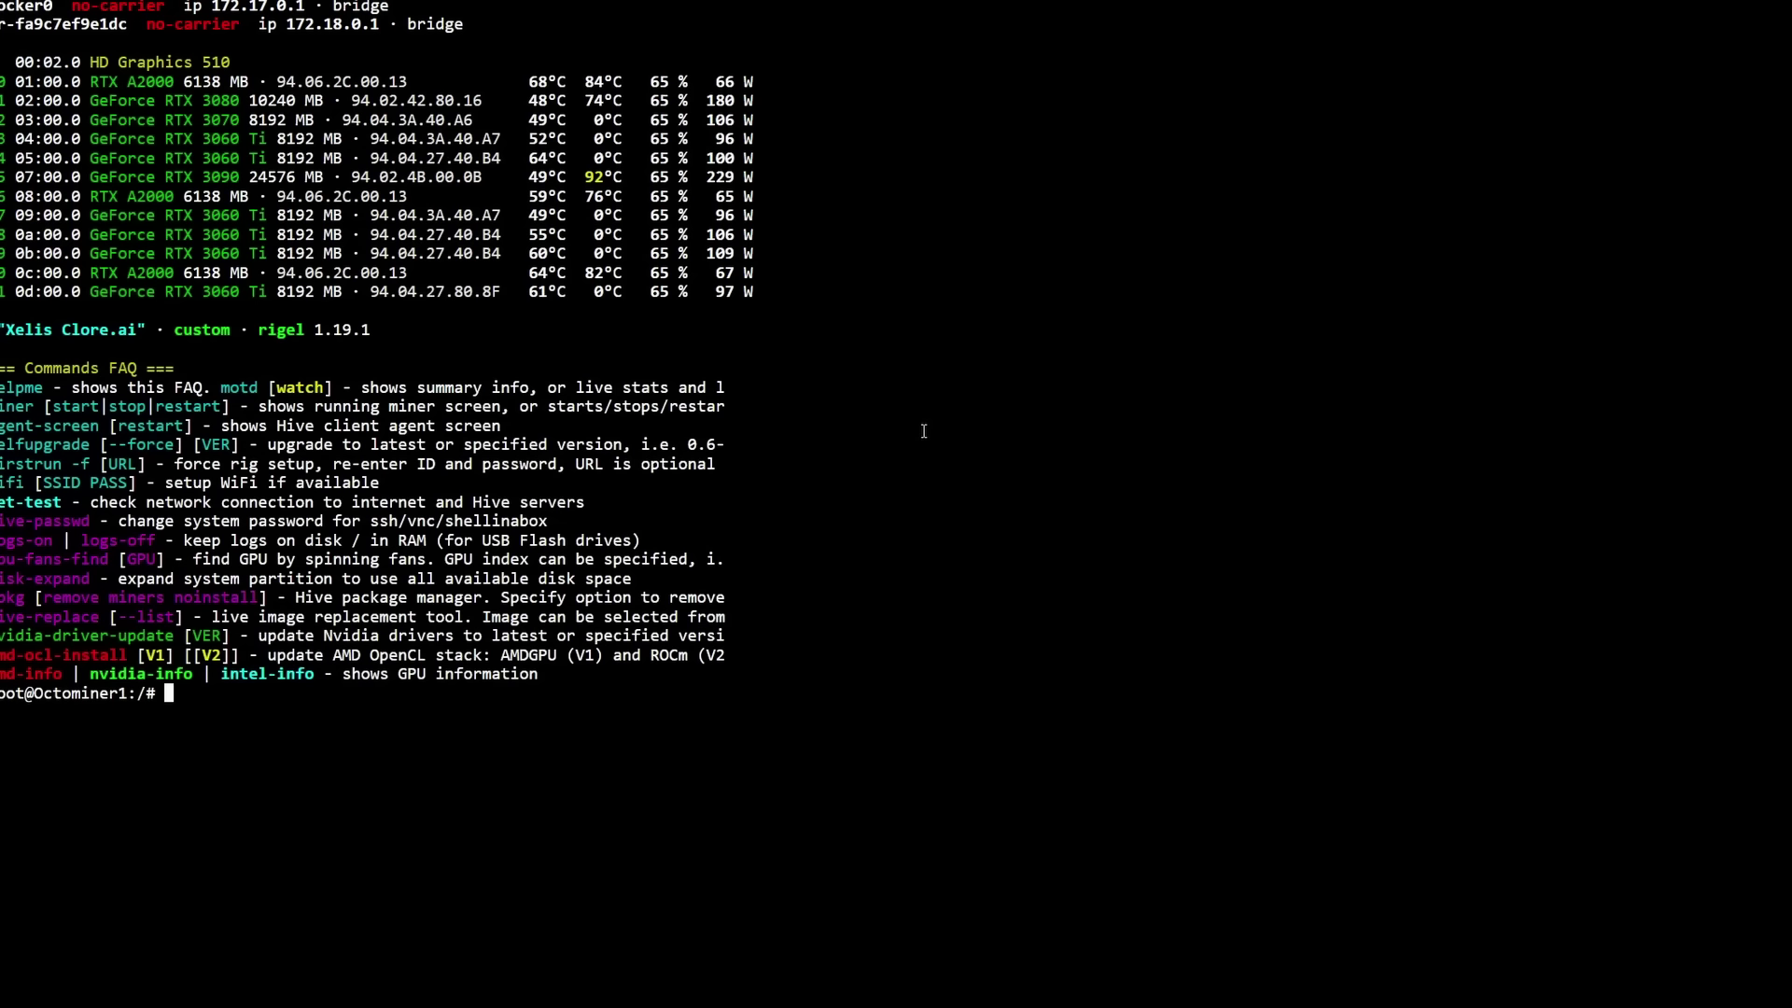
Run motd watch and check the live output of the rigel miner and the custom miner.
text(motd watch)
key(Return)
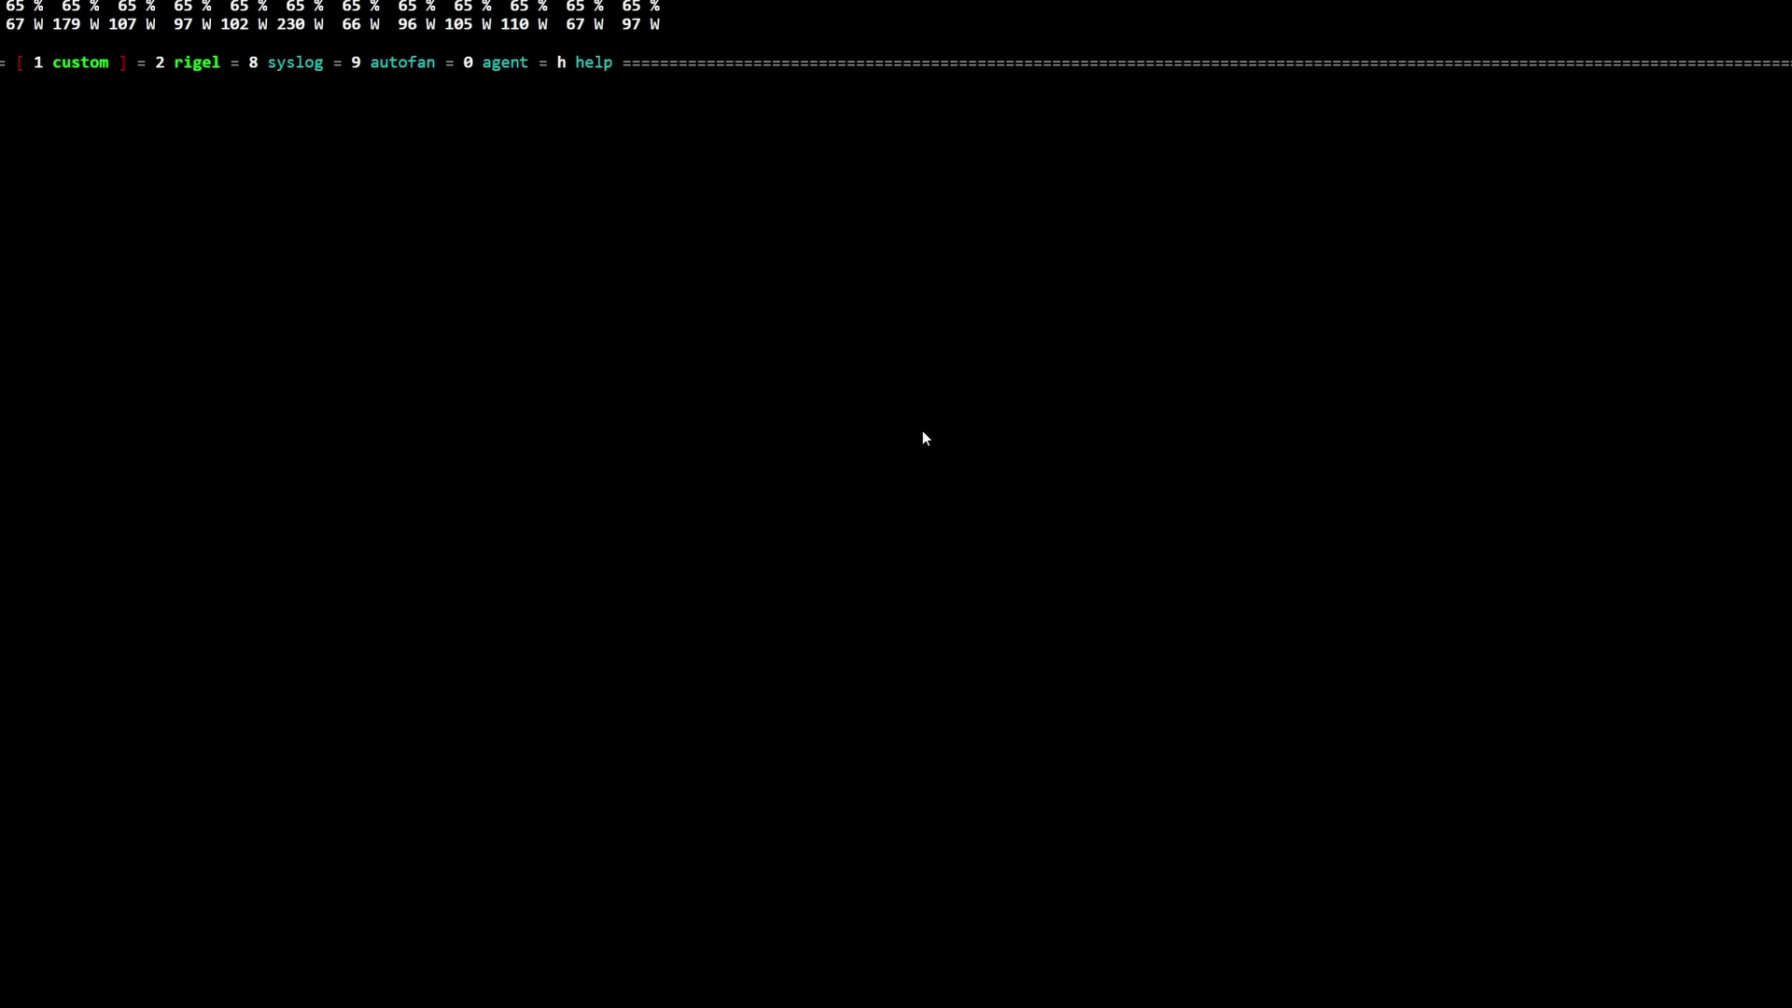
key(2)
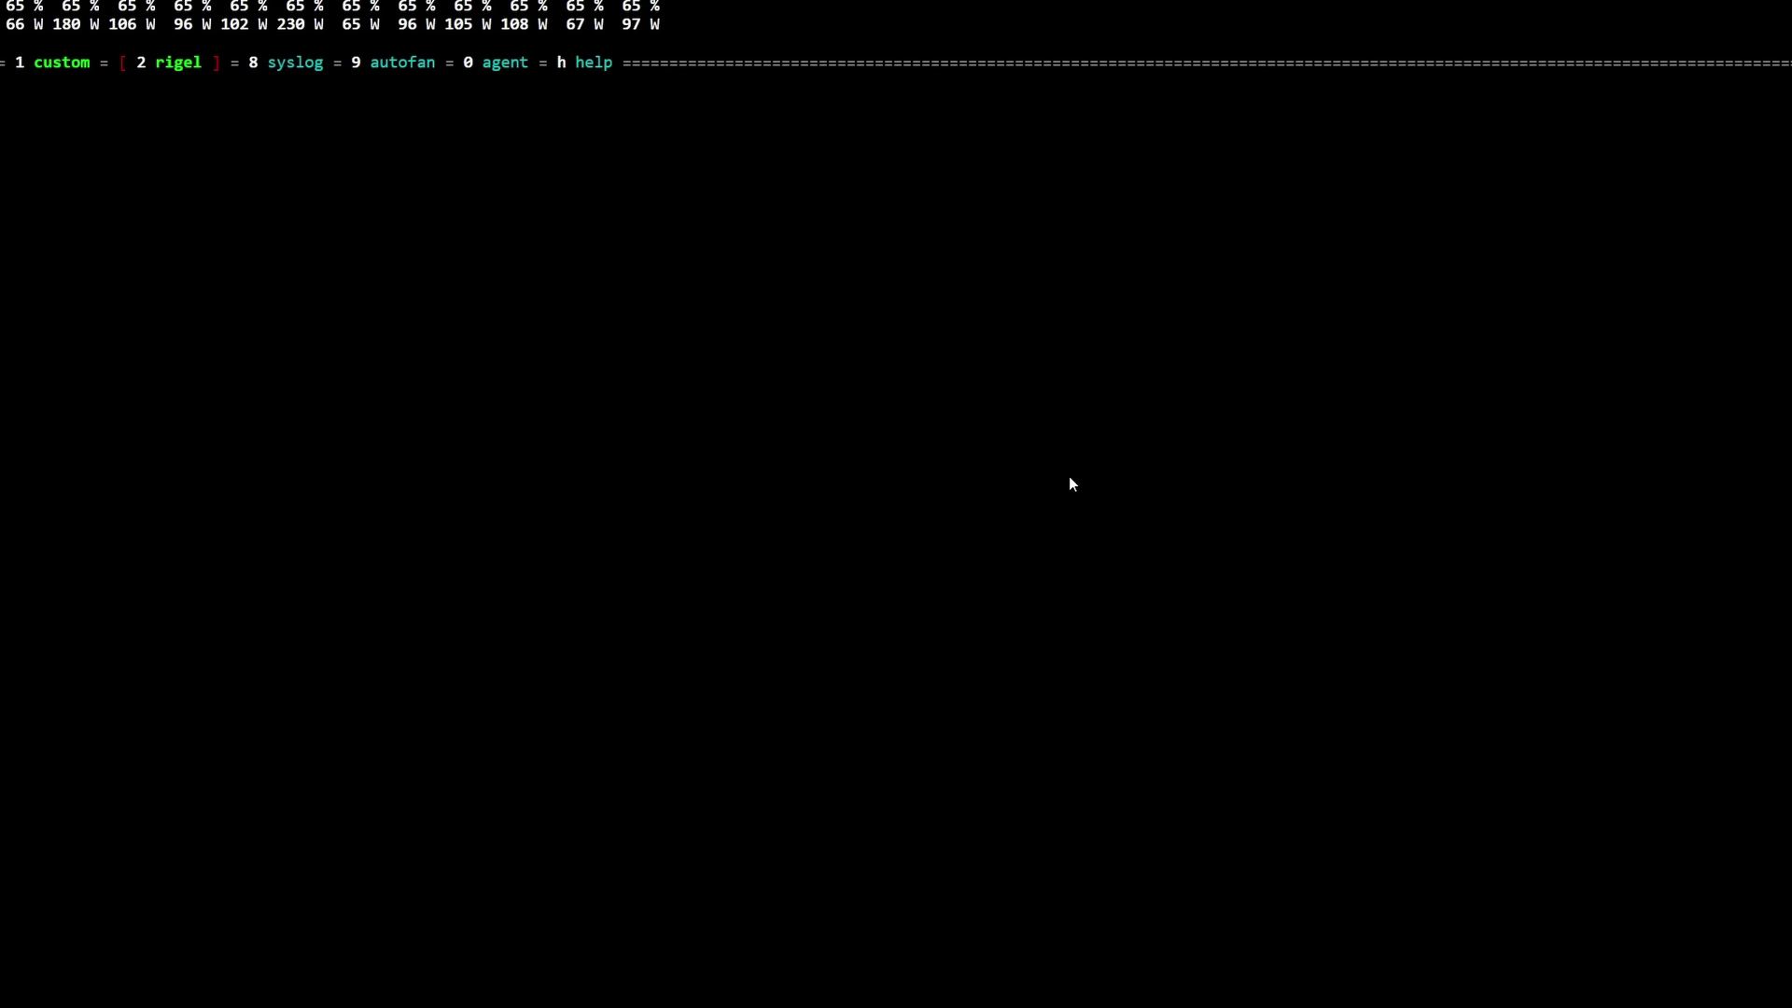
key(1)
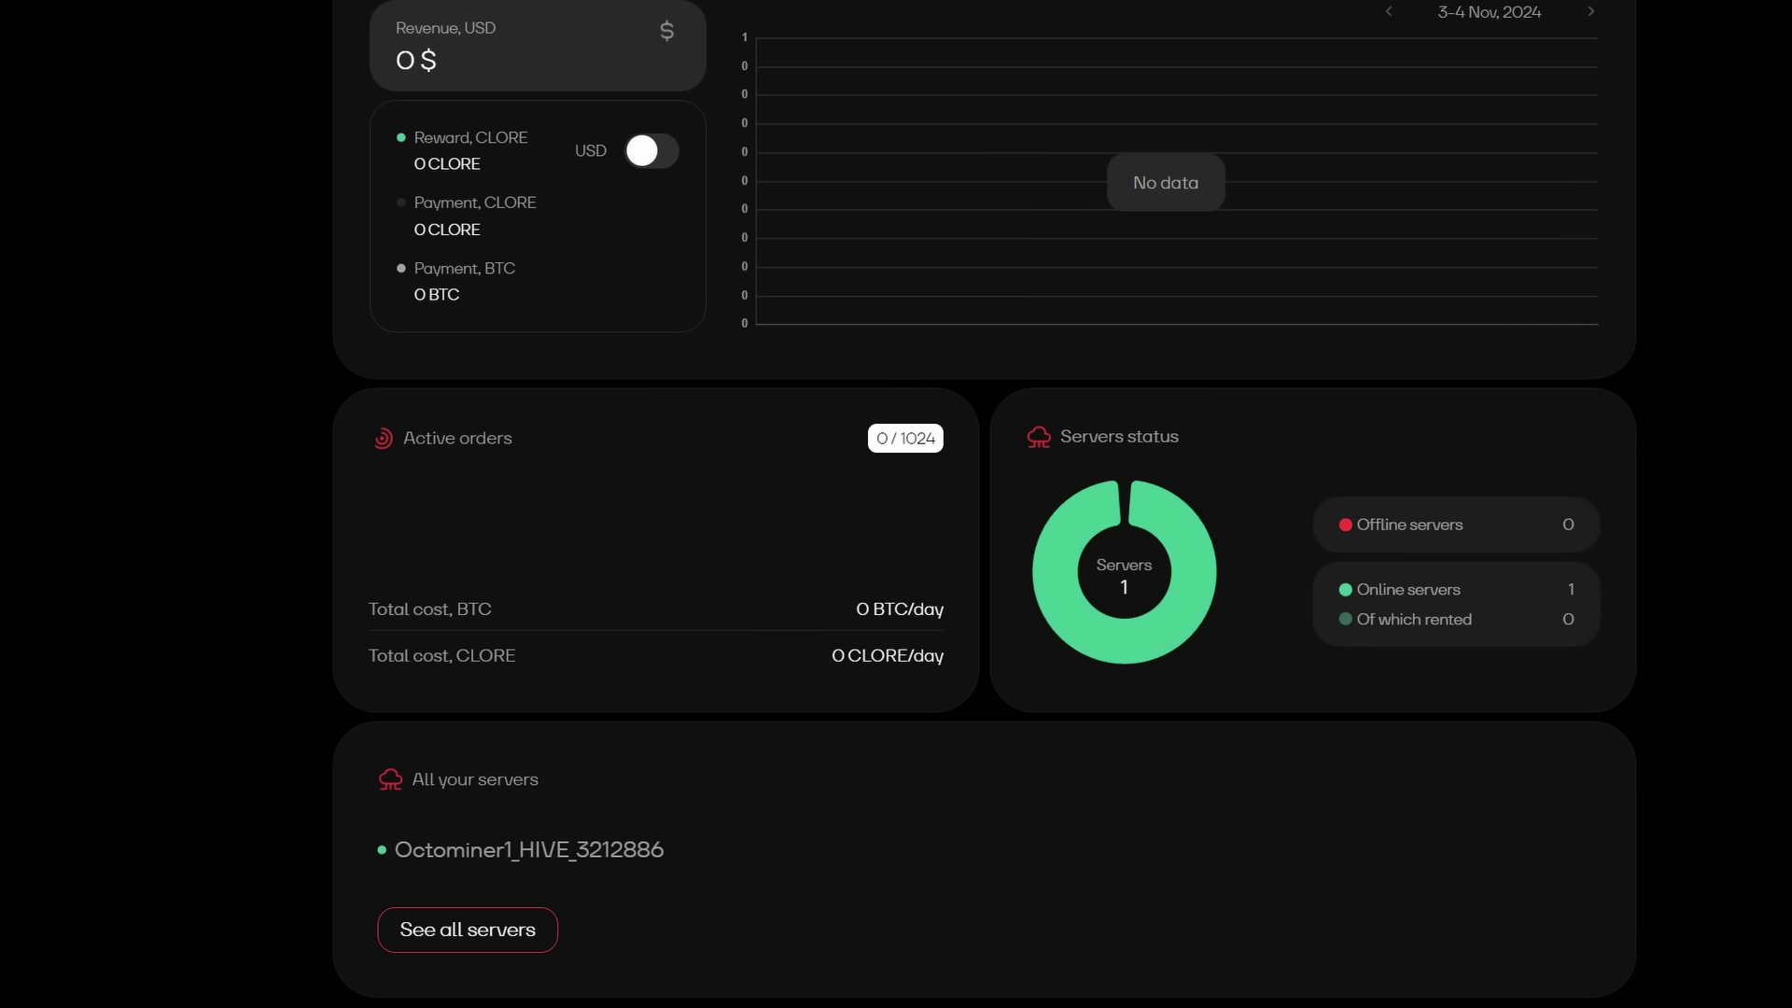
On the CLORE.AI site, open the Octominer1 server from My servers and examine its status, rental settings and automated pricing.
scroll(896, 504, up, 7)
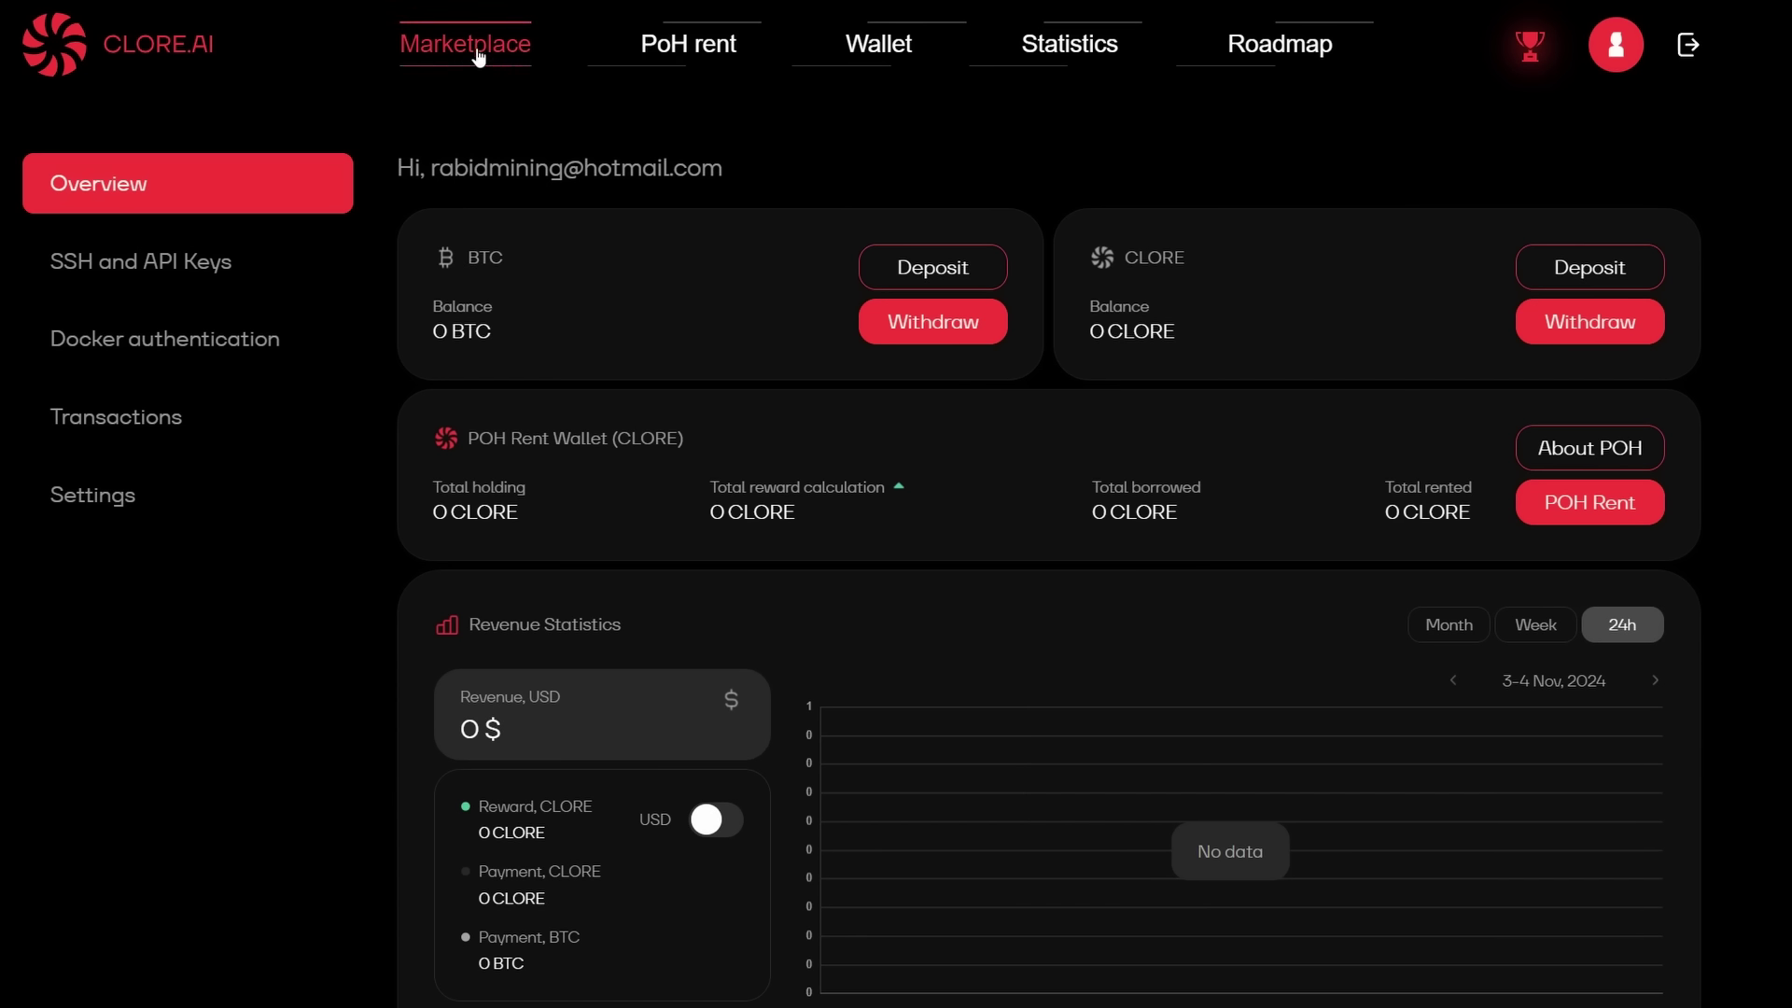
click(477, 58)
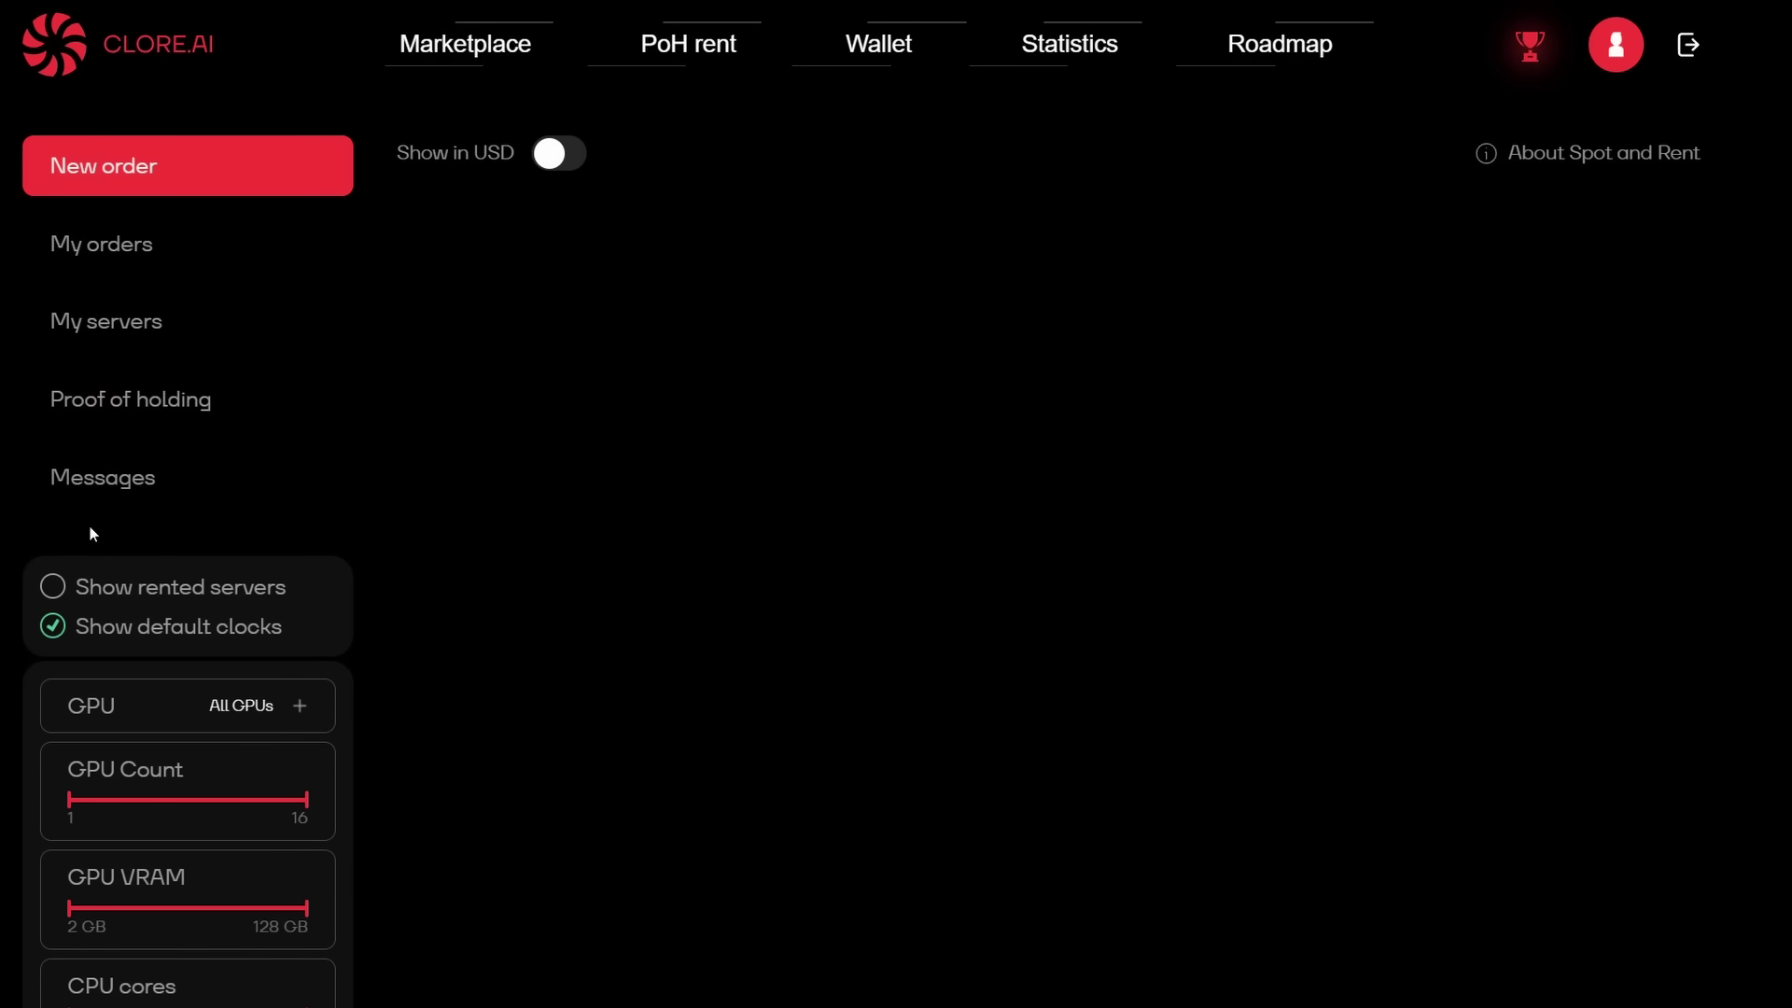
click(88, 332)
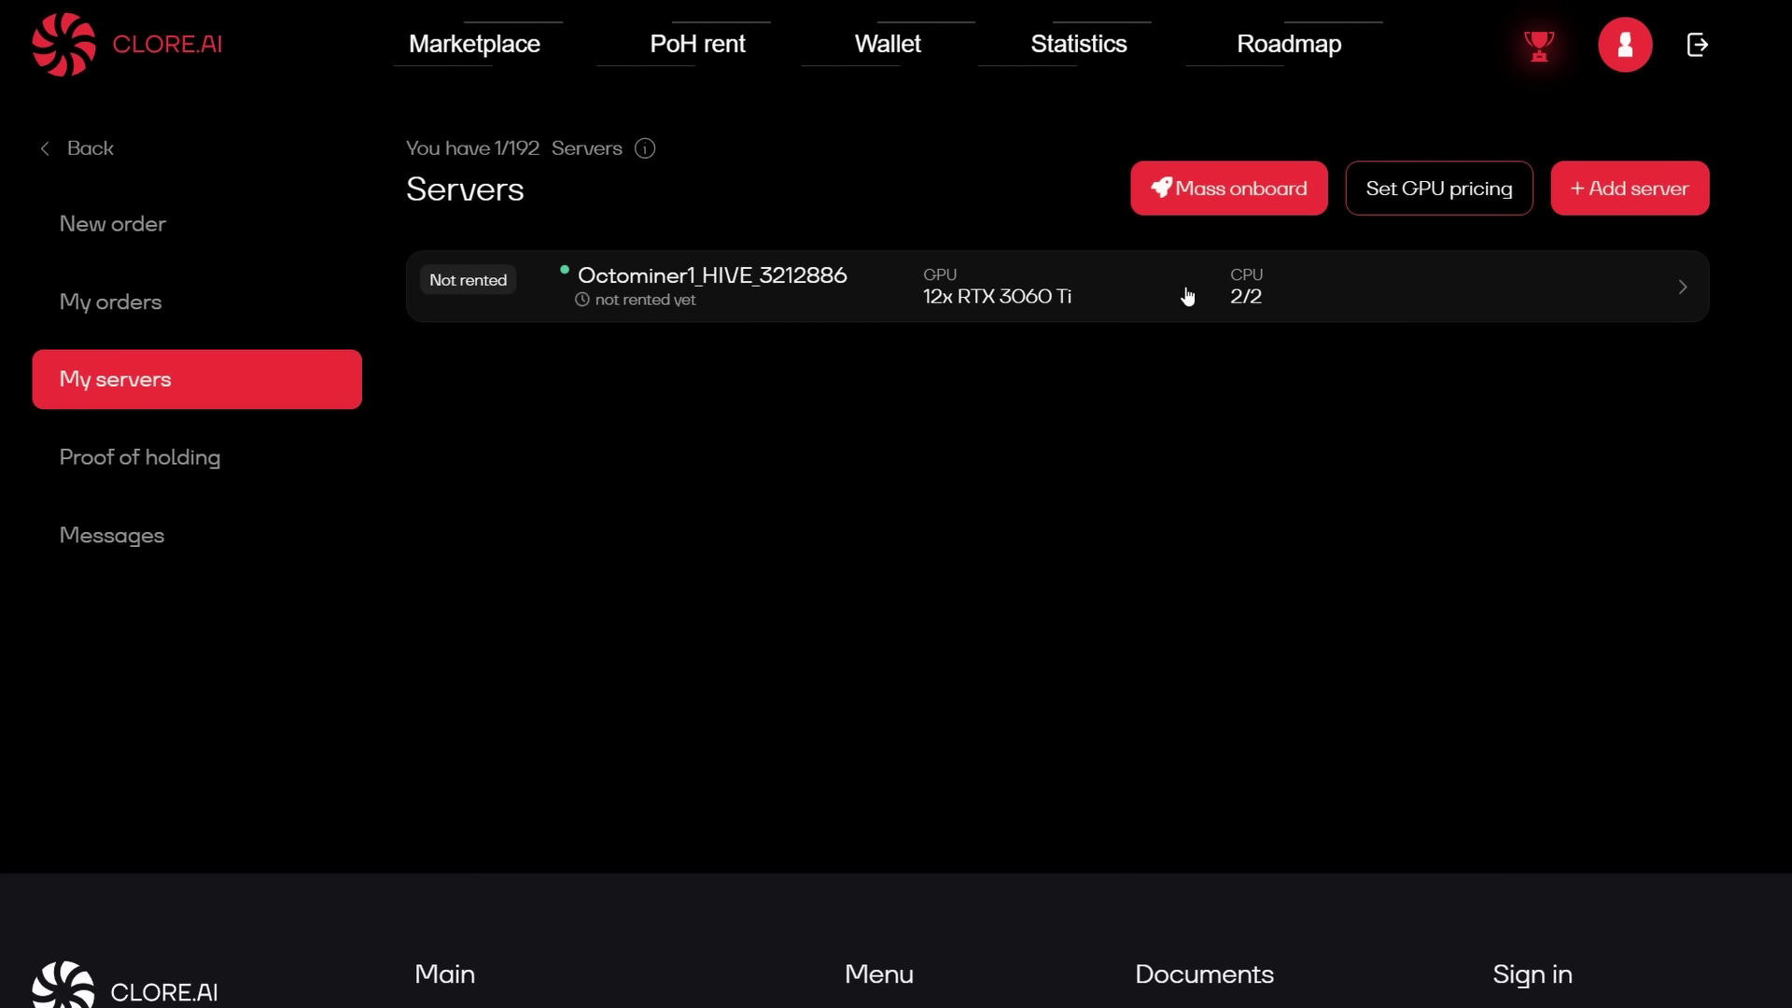
click(782, 286)
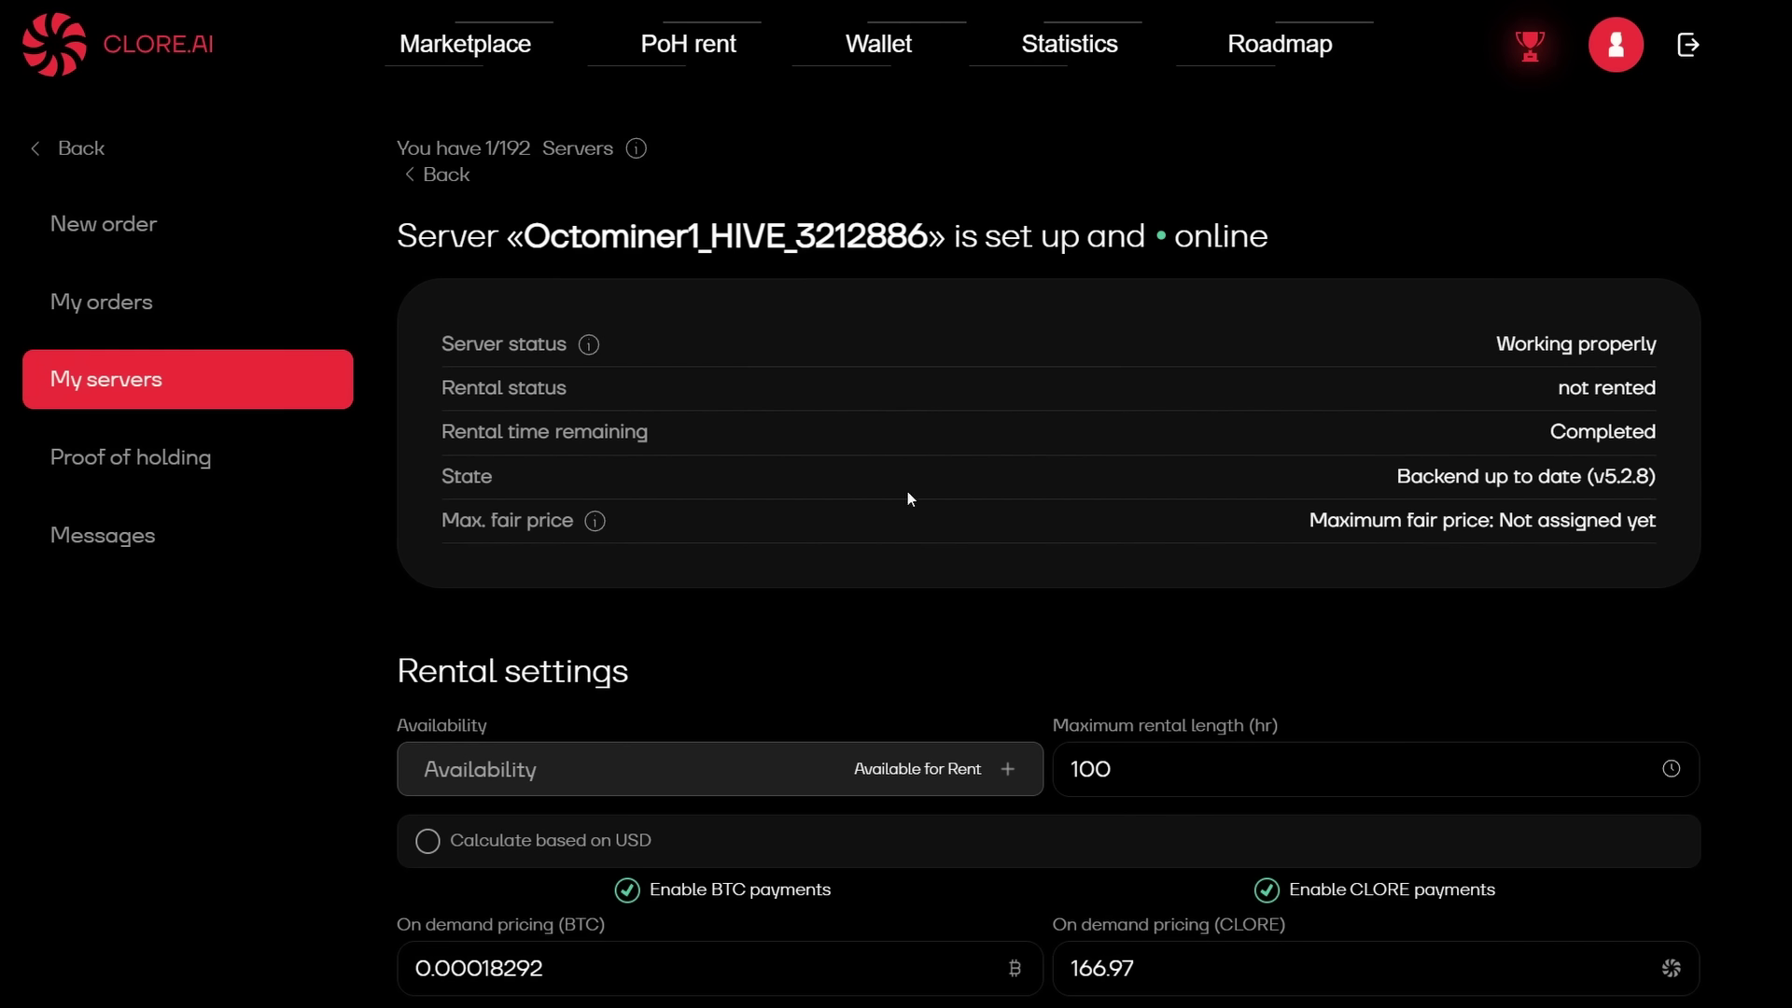
scroll(844, 708, down, 8)
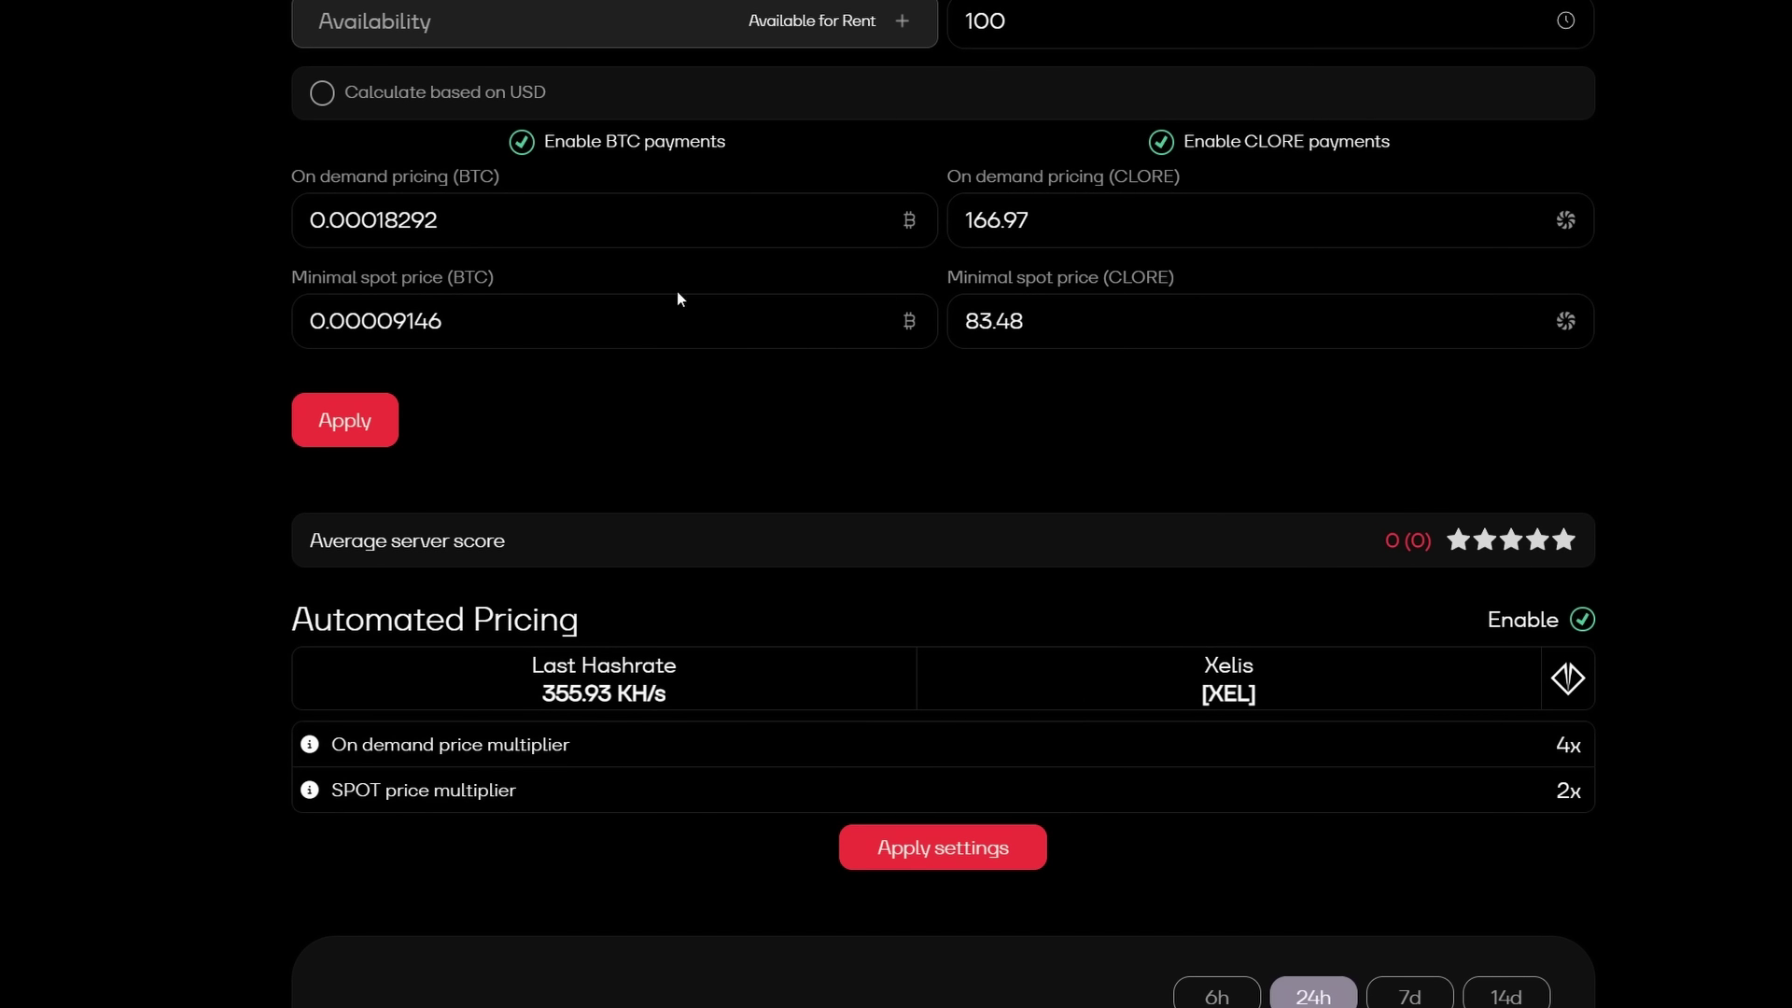
scroll(718, 307, up, 1)
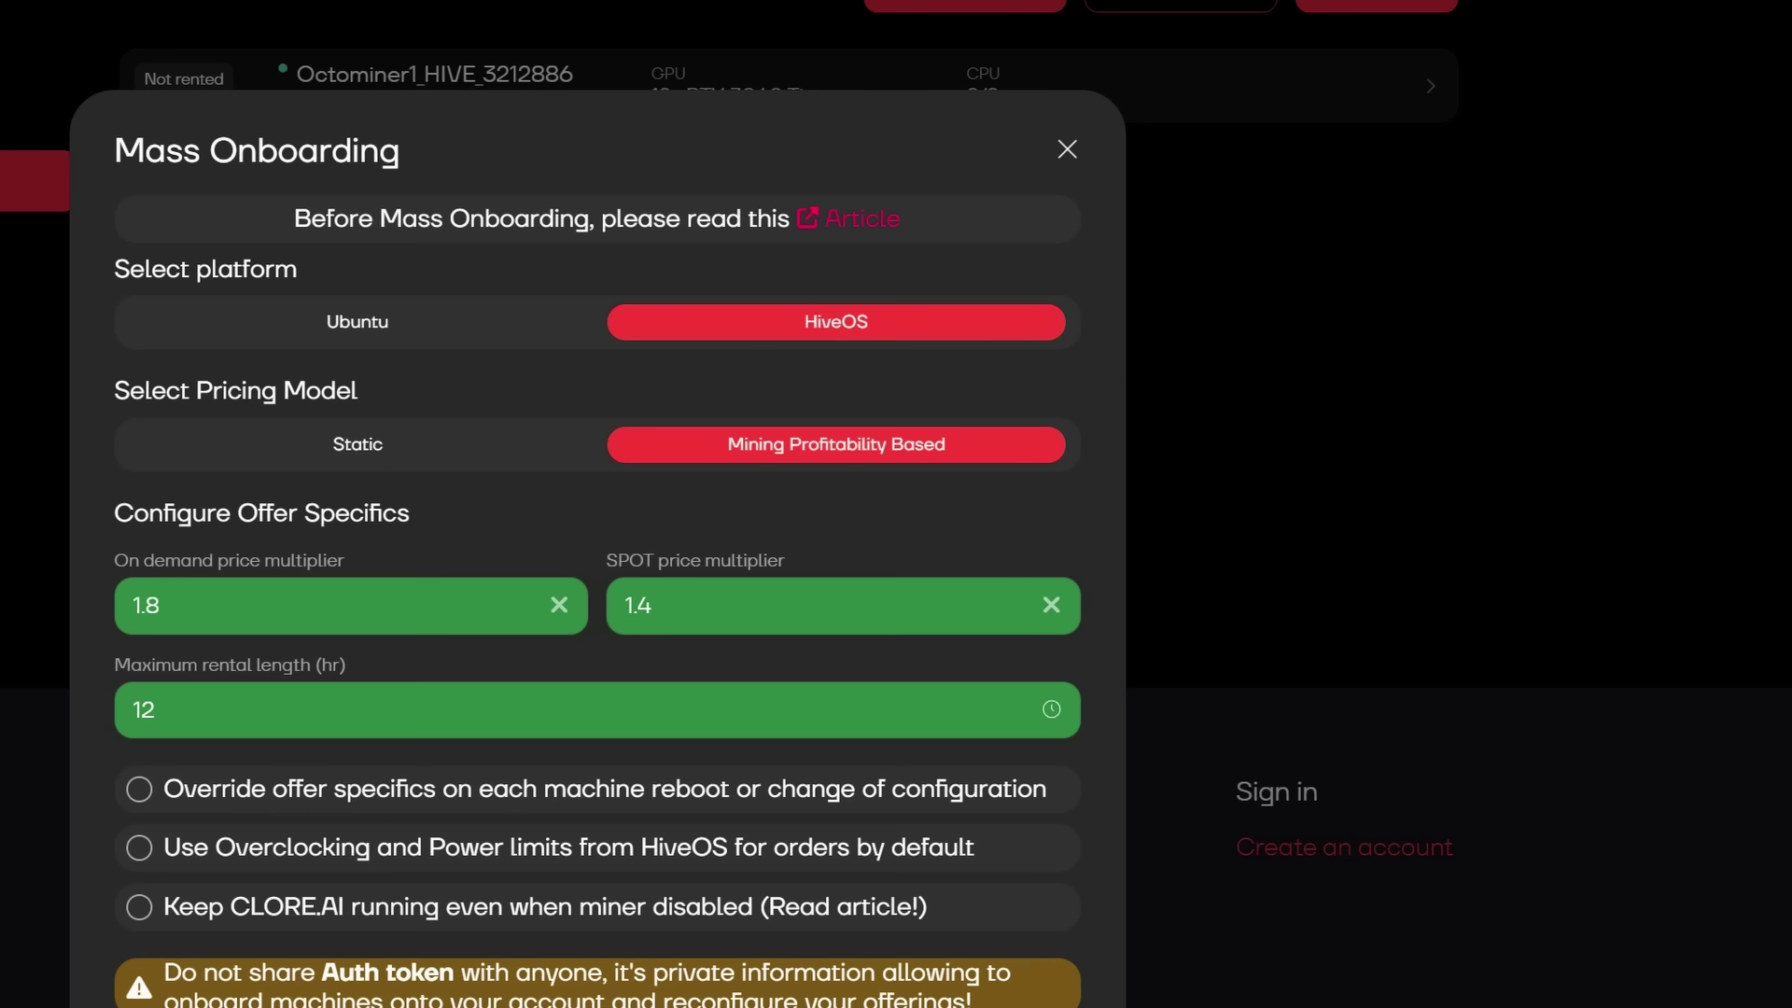
Dismiss the Mass Onboarding dialog and reopen the Octominer1 server's details to check its rental settings.
key(Escape)
click(630, 88)
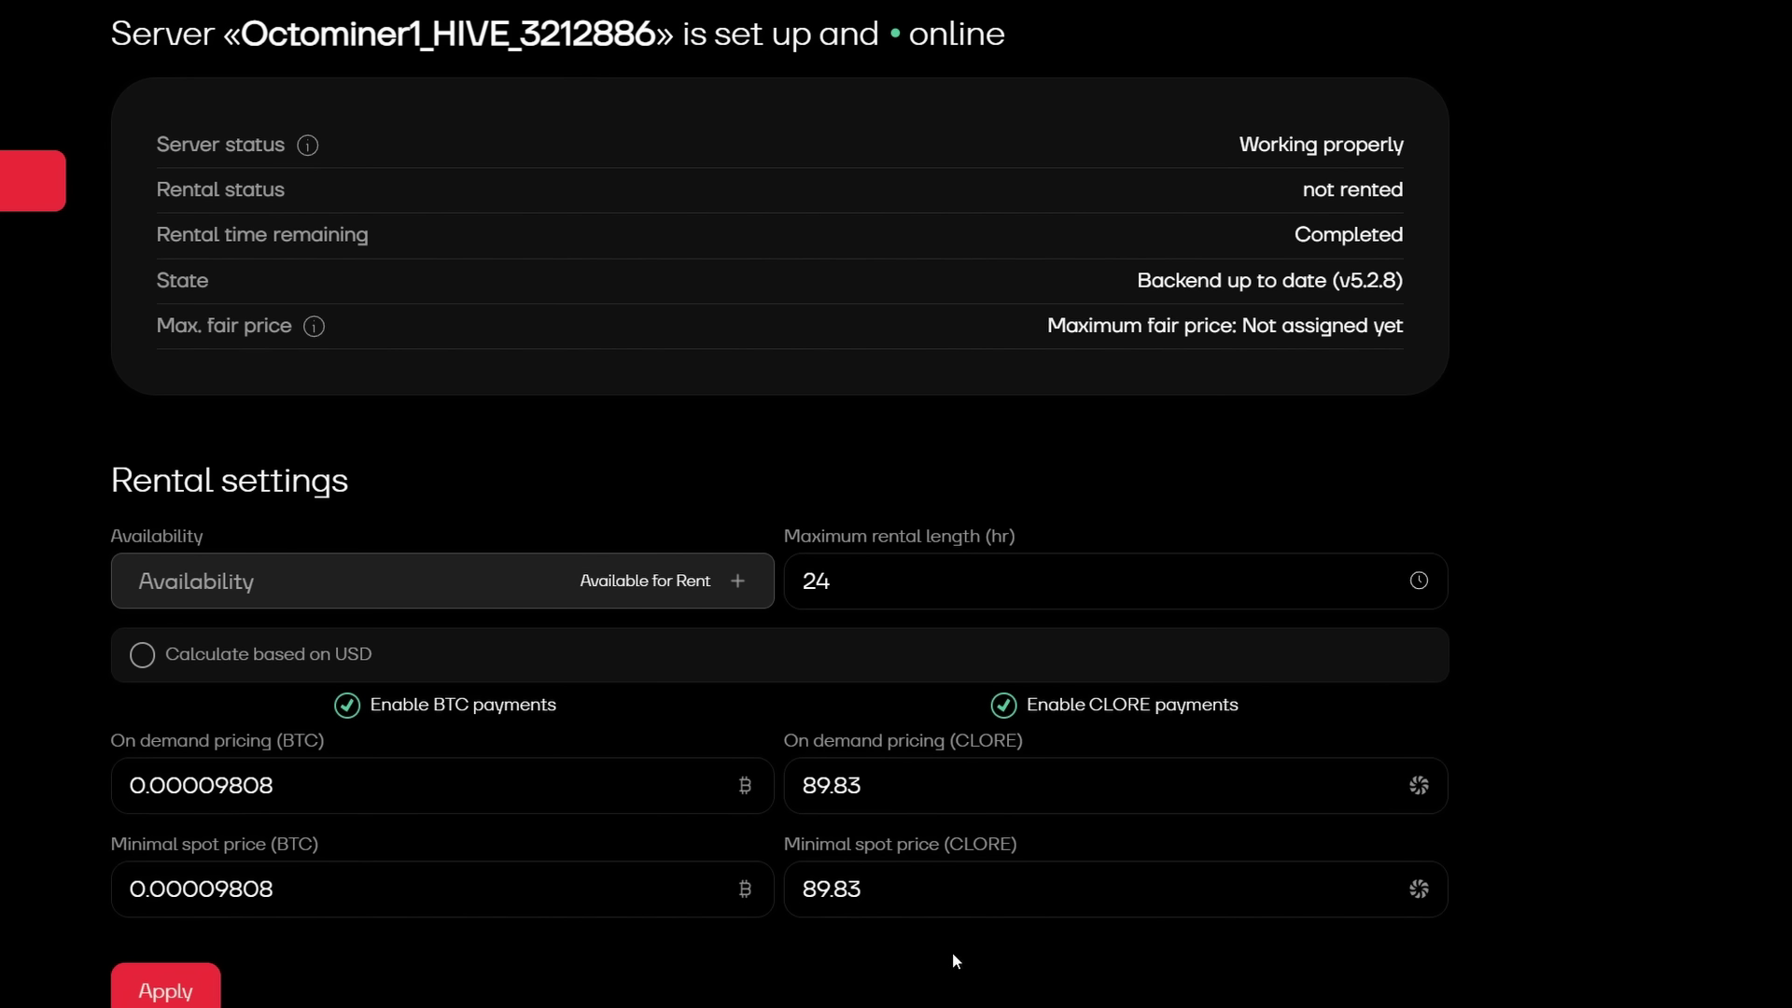
Try 6 and 1440 hours as the Octominer1 server's maximum rental length.
scroll(897, 504, down, 3)
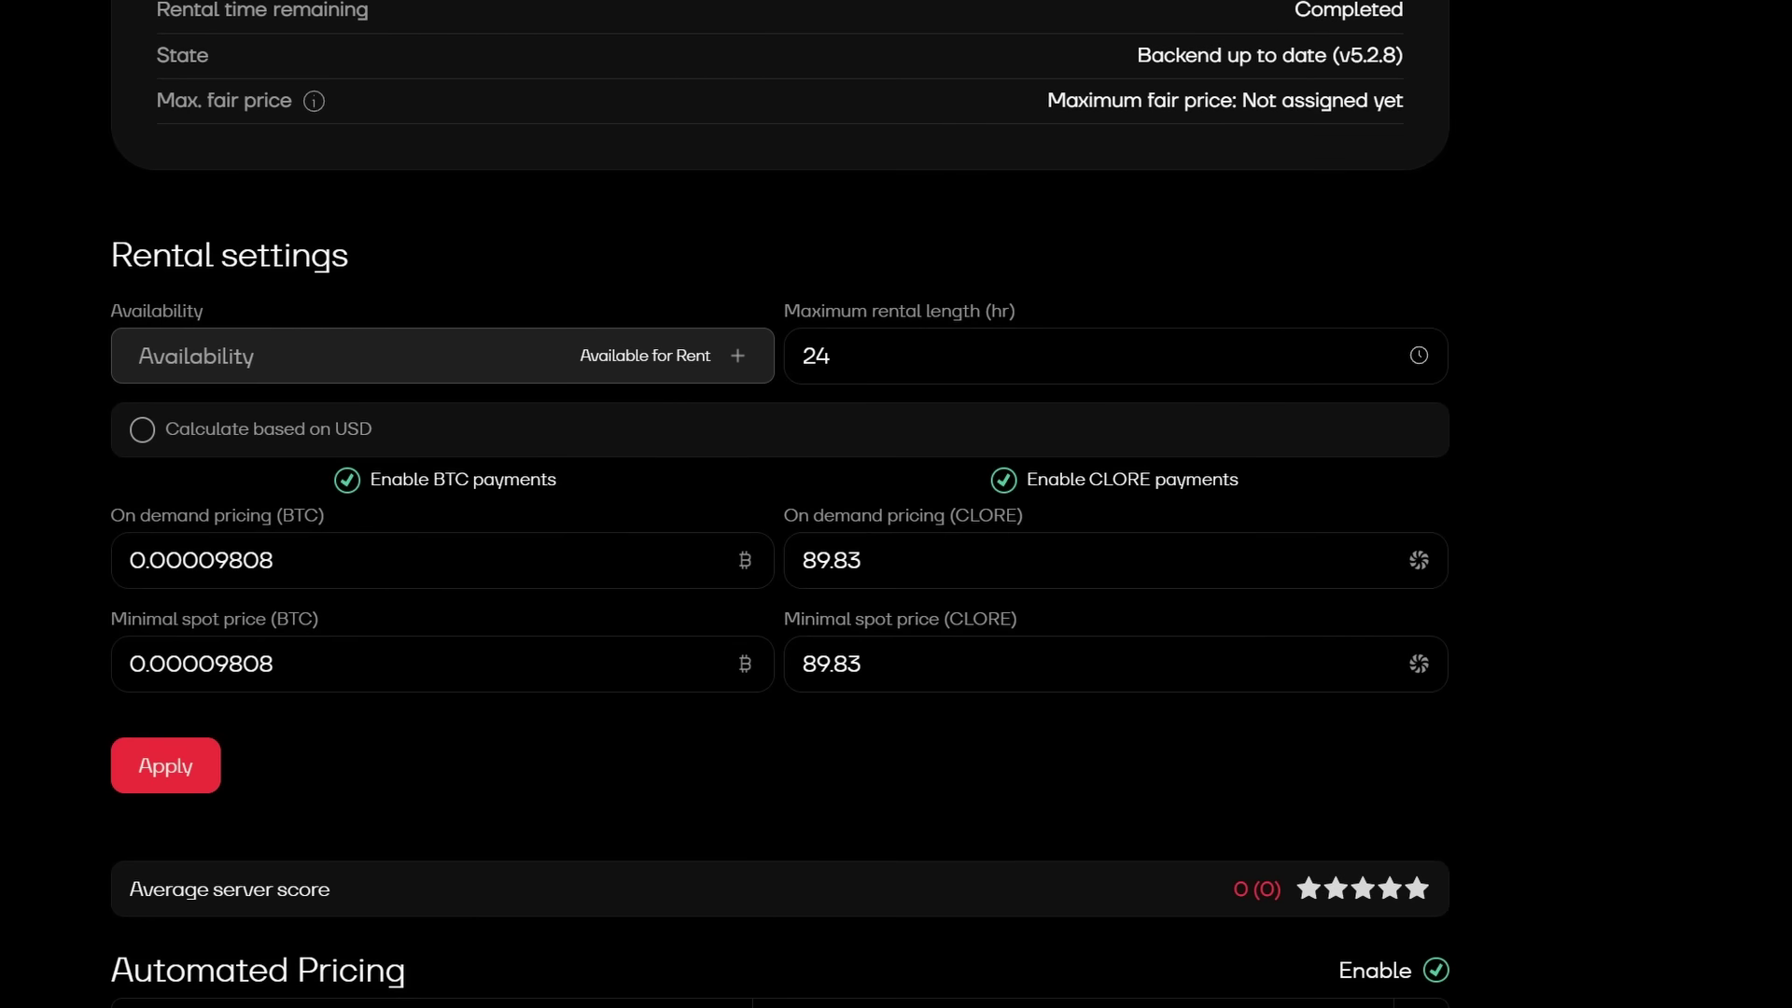
scroll(1541, 928, down, 1)
scroll(1540, 928, up, 3)
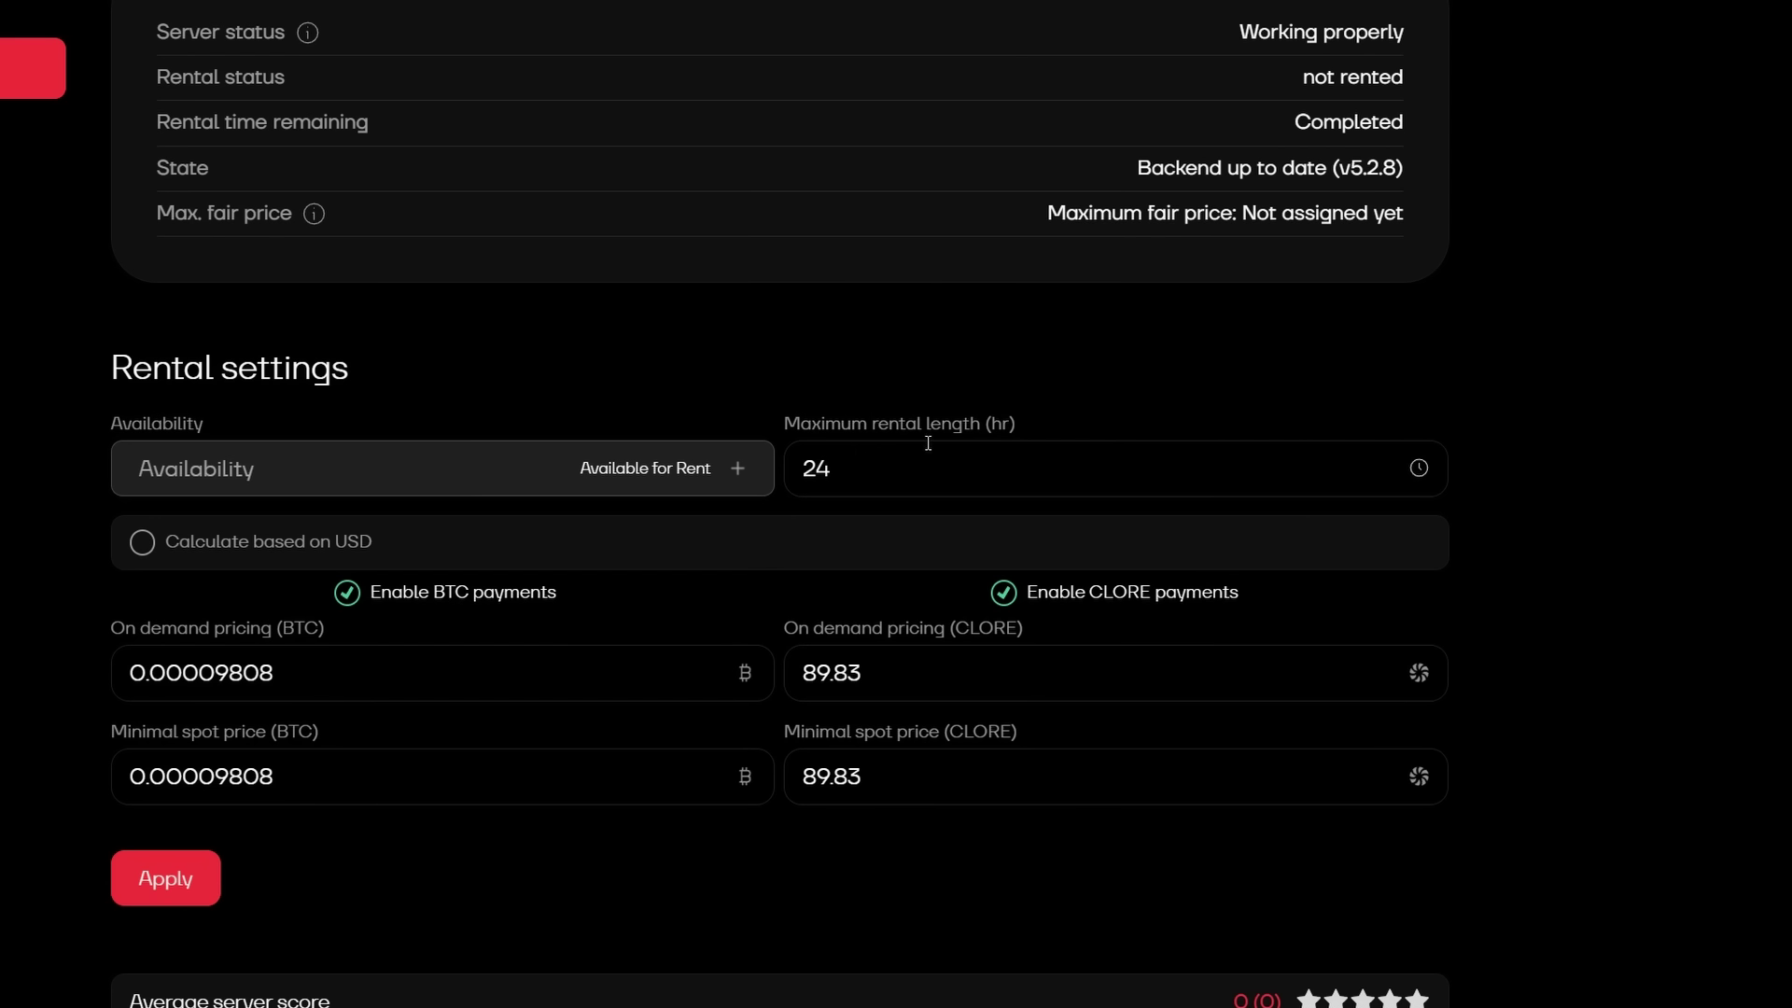
double_click(852, 462)
text(6)
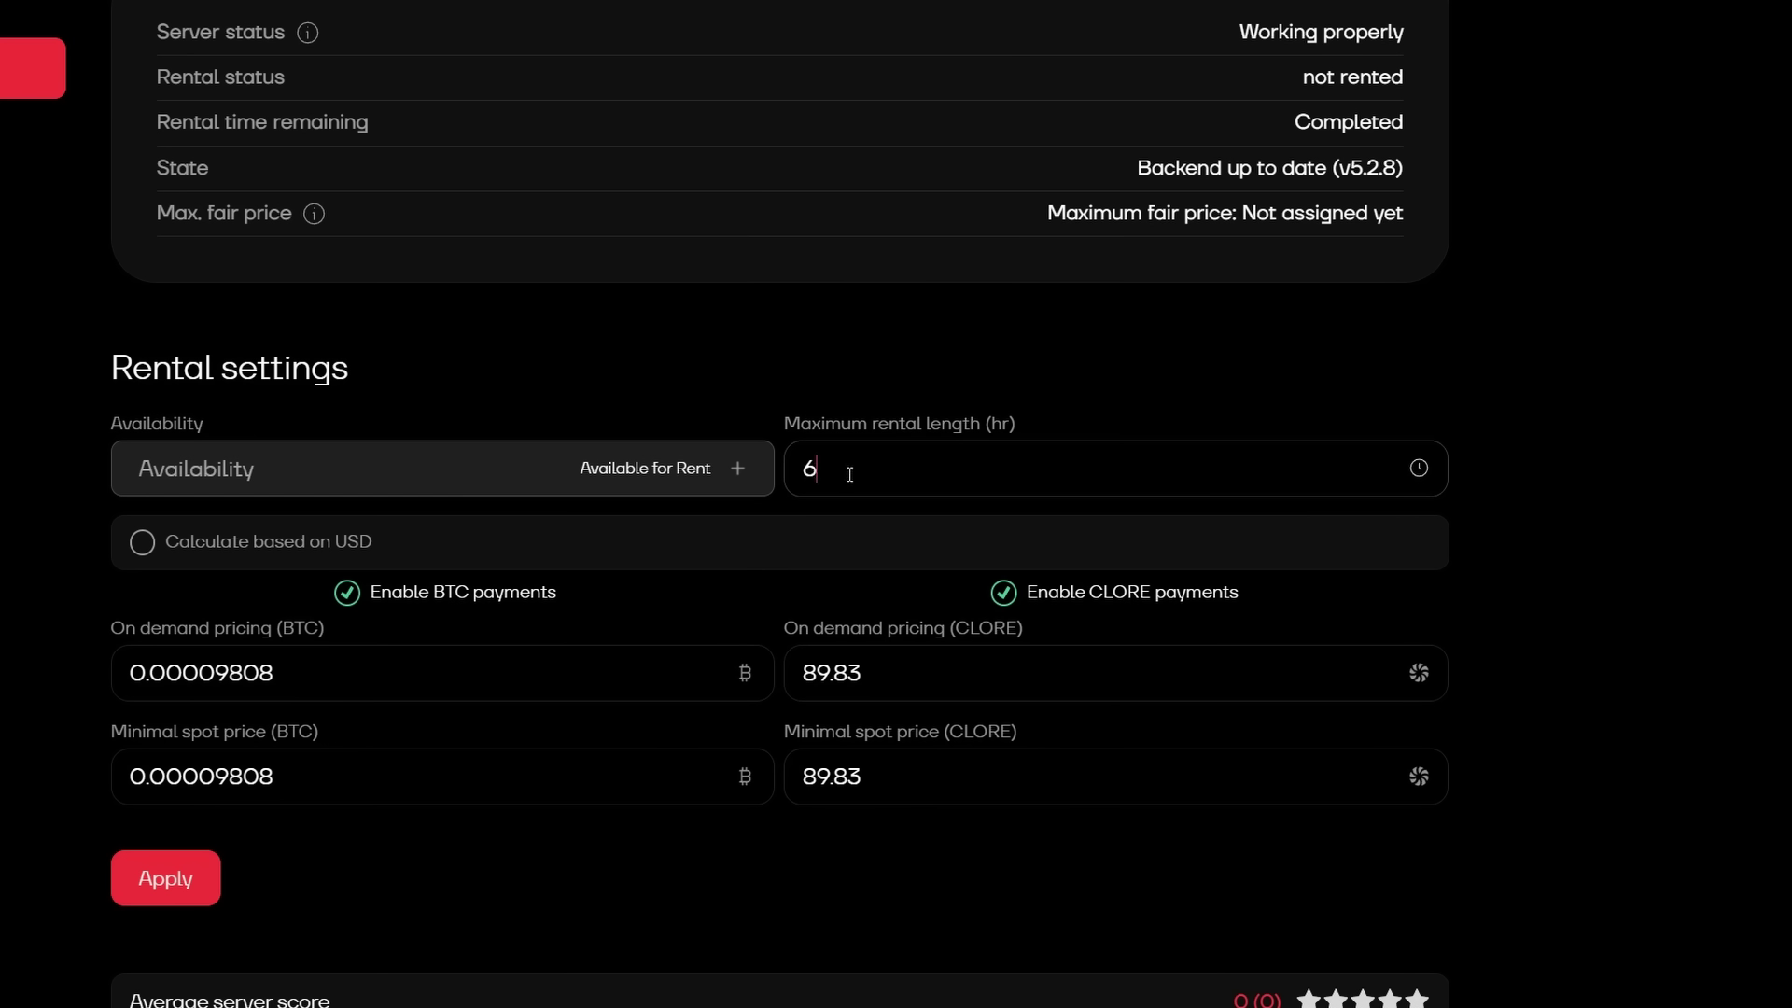
text(24)
key(BackSpace)
key(ctrl+a)
text(622)
key(ctrl+a)
text(1440)
key(BackSpace)
key(BackSpace)
key(BackSpace)
key(BackSpace)
text(6)
key(ctrl+a)
text(1440)
key(BackSpace)
key(BackSpace)
key(BackSpace)
key(BackSpace)
Set the maximum rental length to 24 hours and apply the rental settings, choosing to re-enable Automated Pricing.
text(624)
key(BackSpace)
click(1597, 683)
click(172, 870)
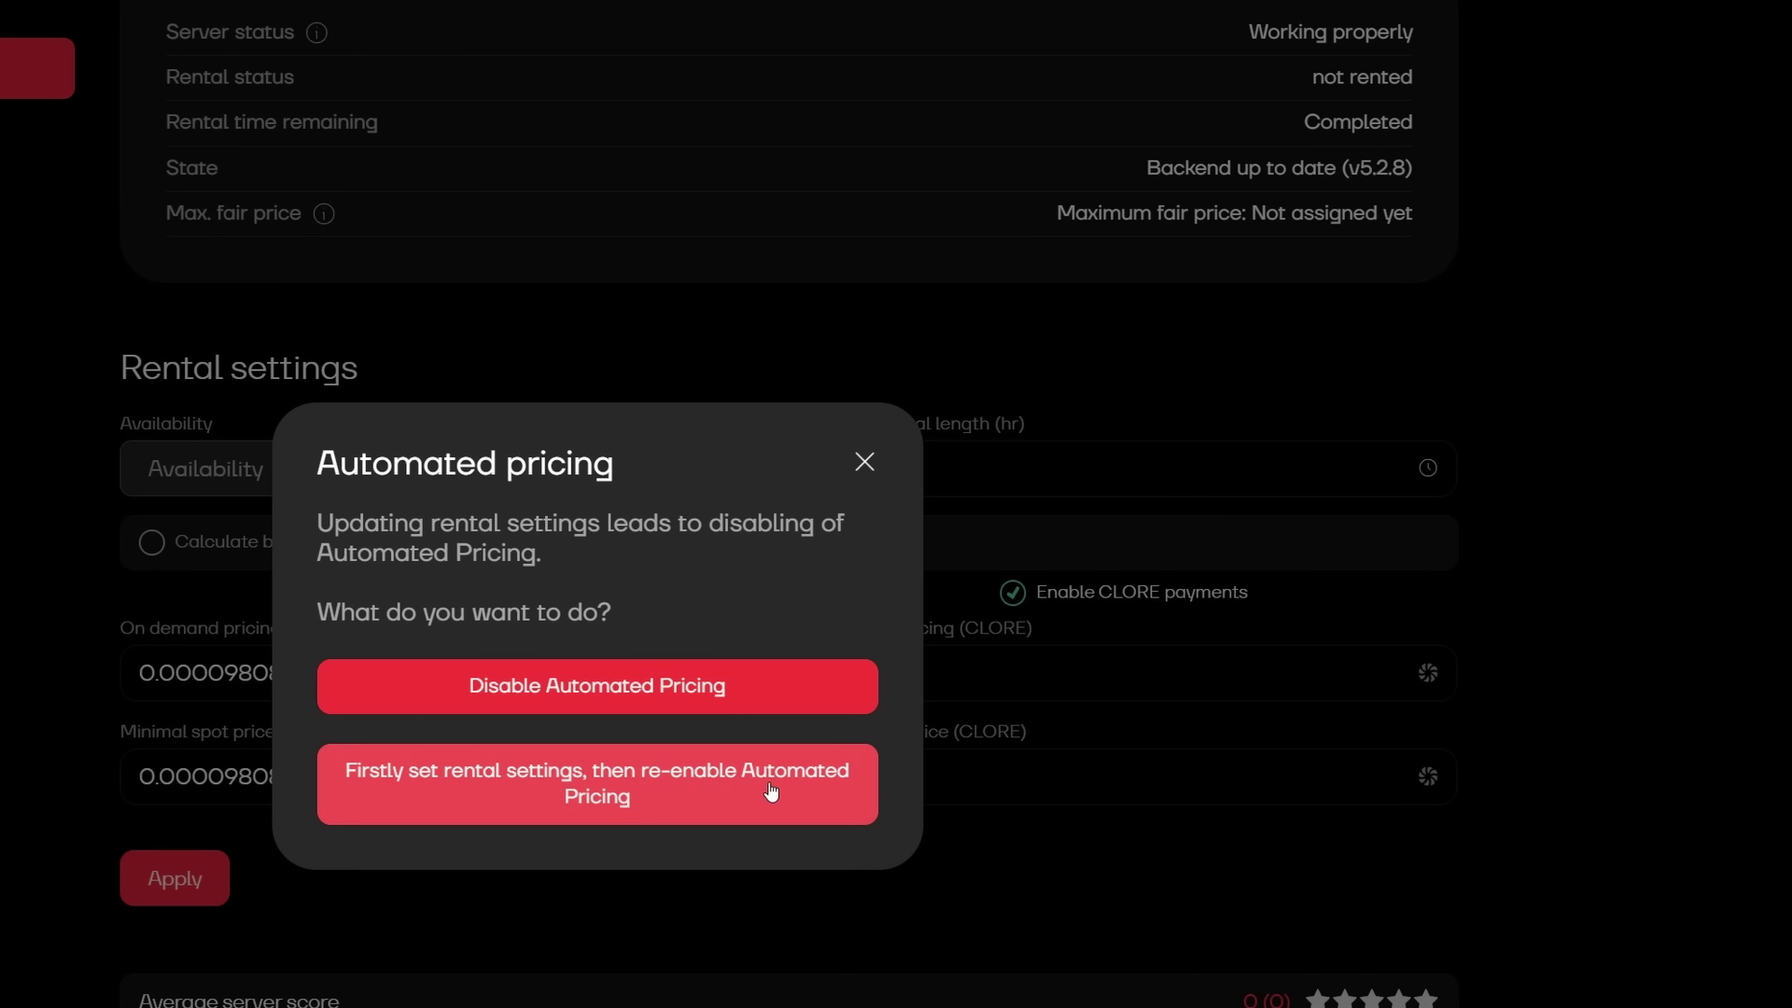
click(562, 800)
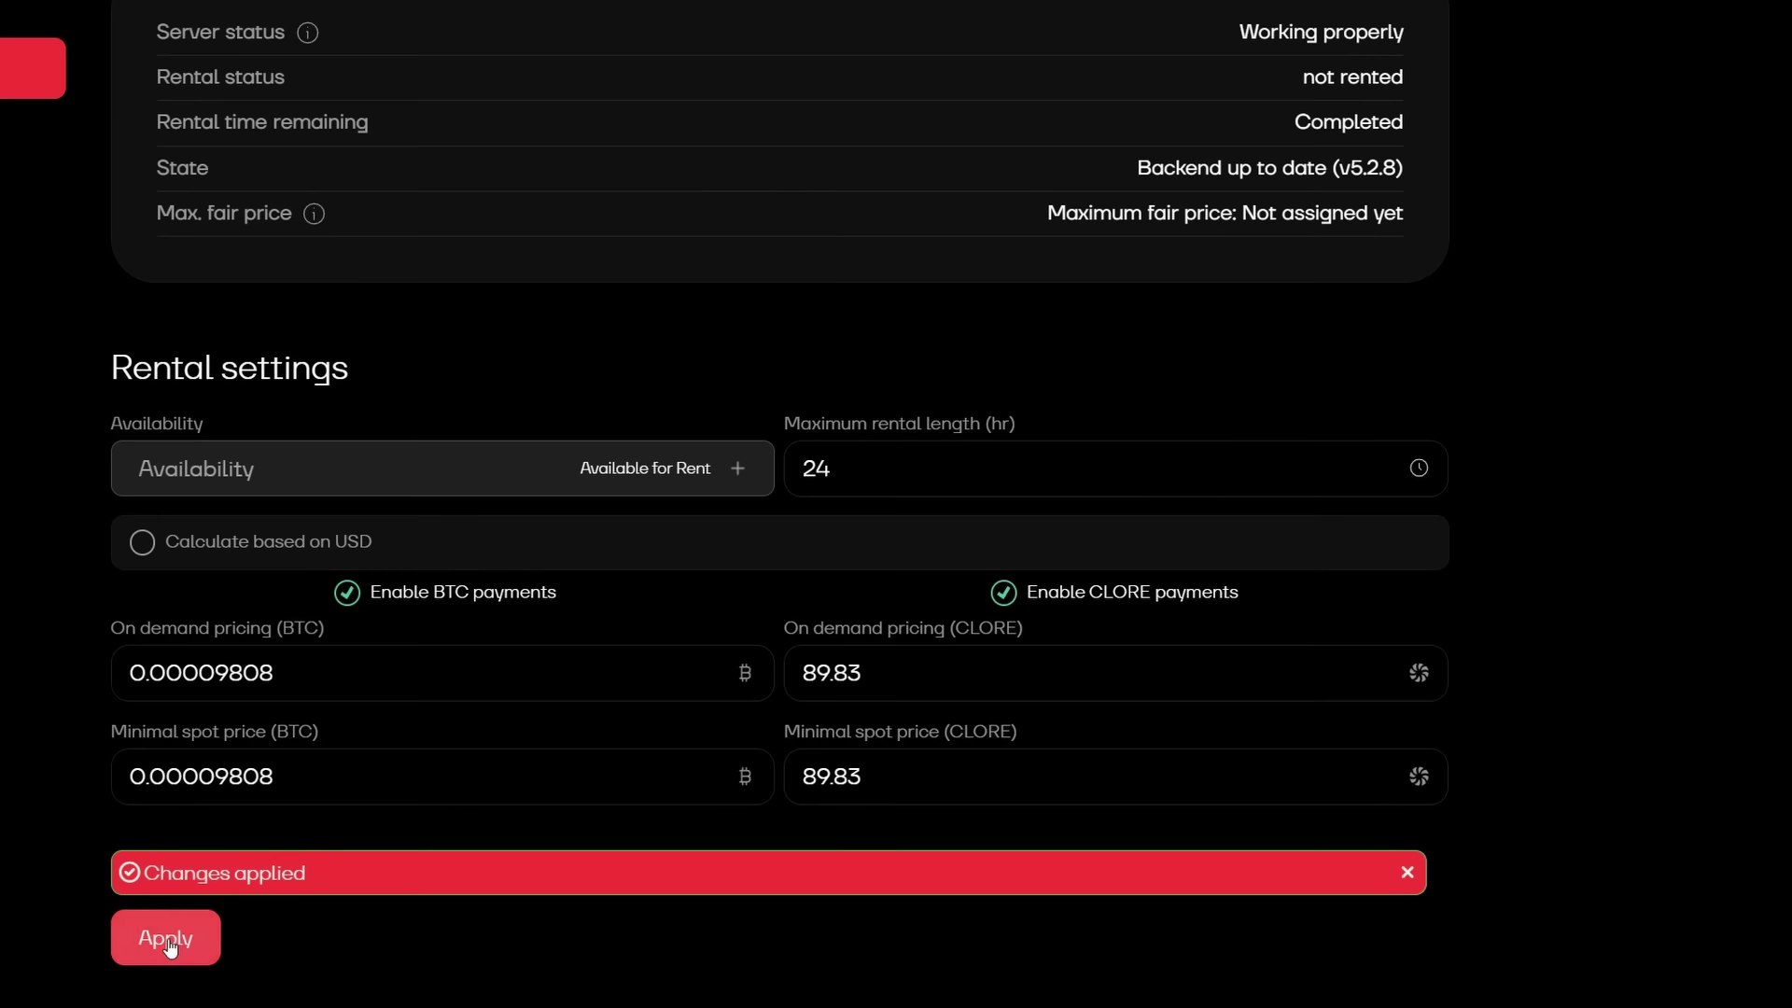
Set both the SPOT and on demand price multipliers to 1.5x and apply the Automated Pricing settings.
scroll(840, 560, down, 7)
click(764, 625)
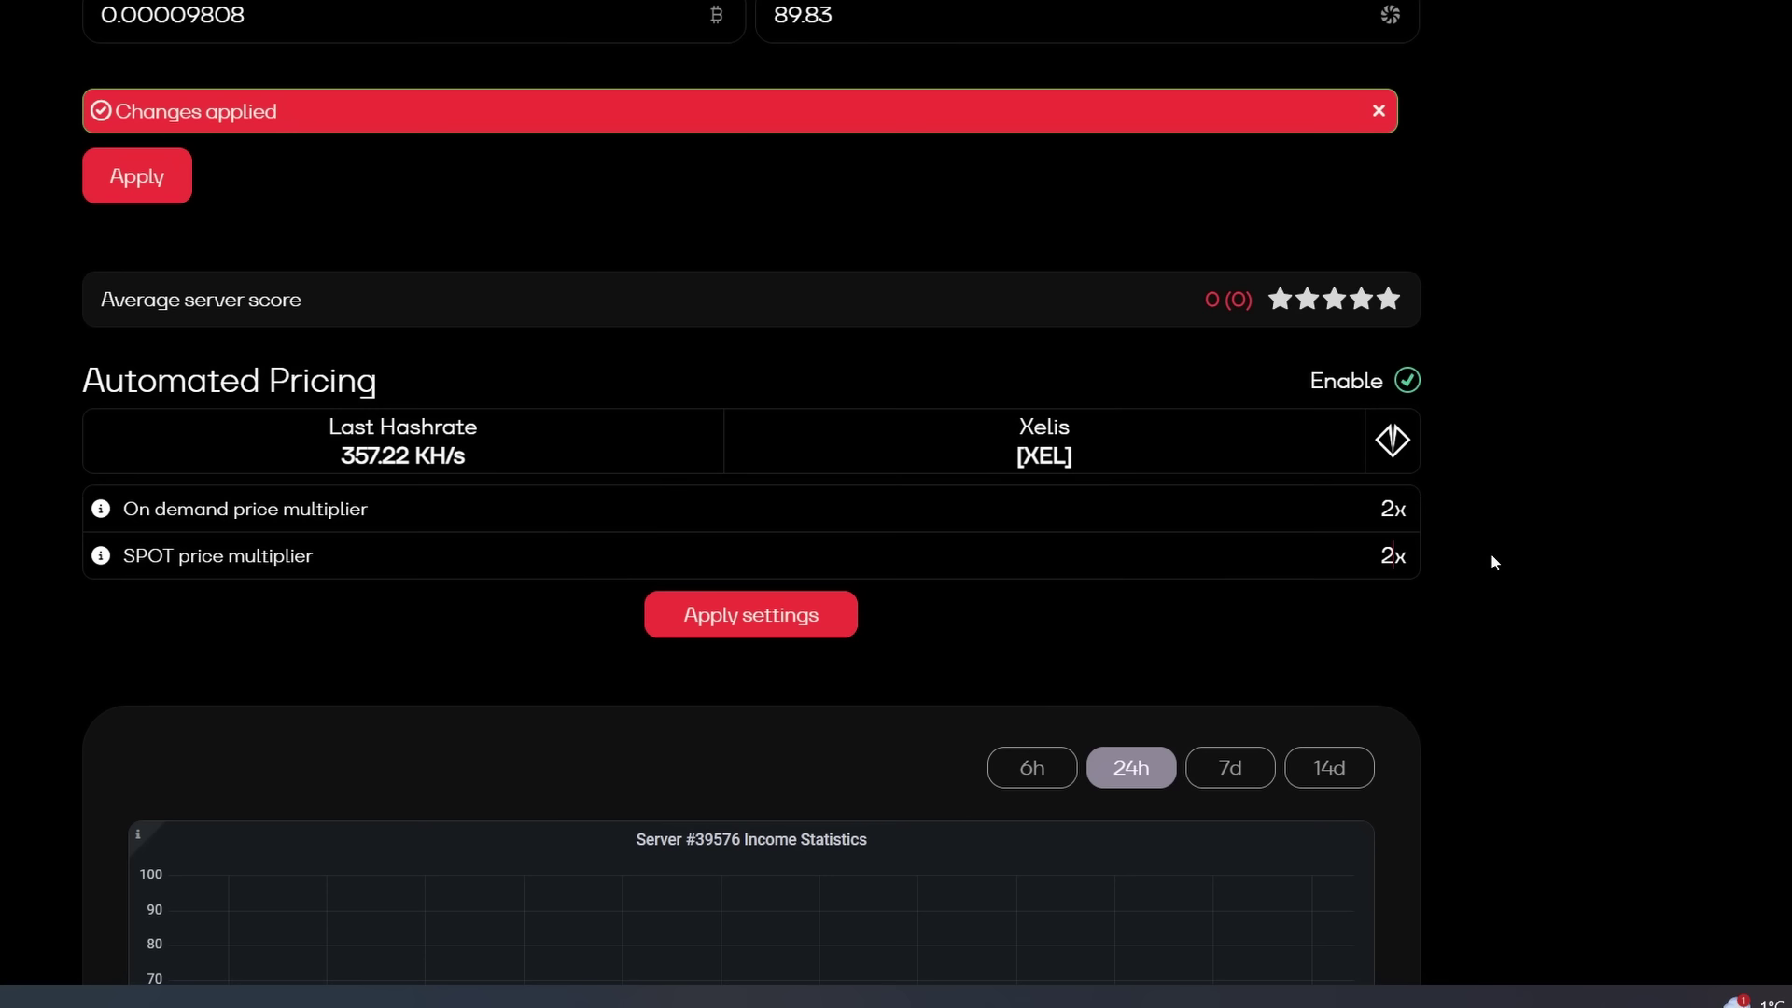
key(BackSpace)
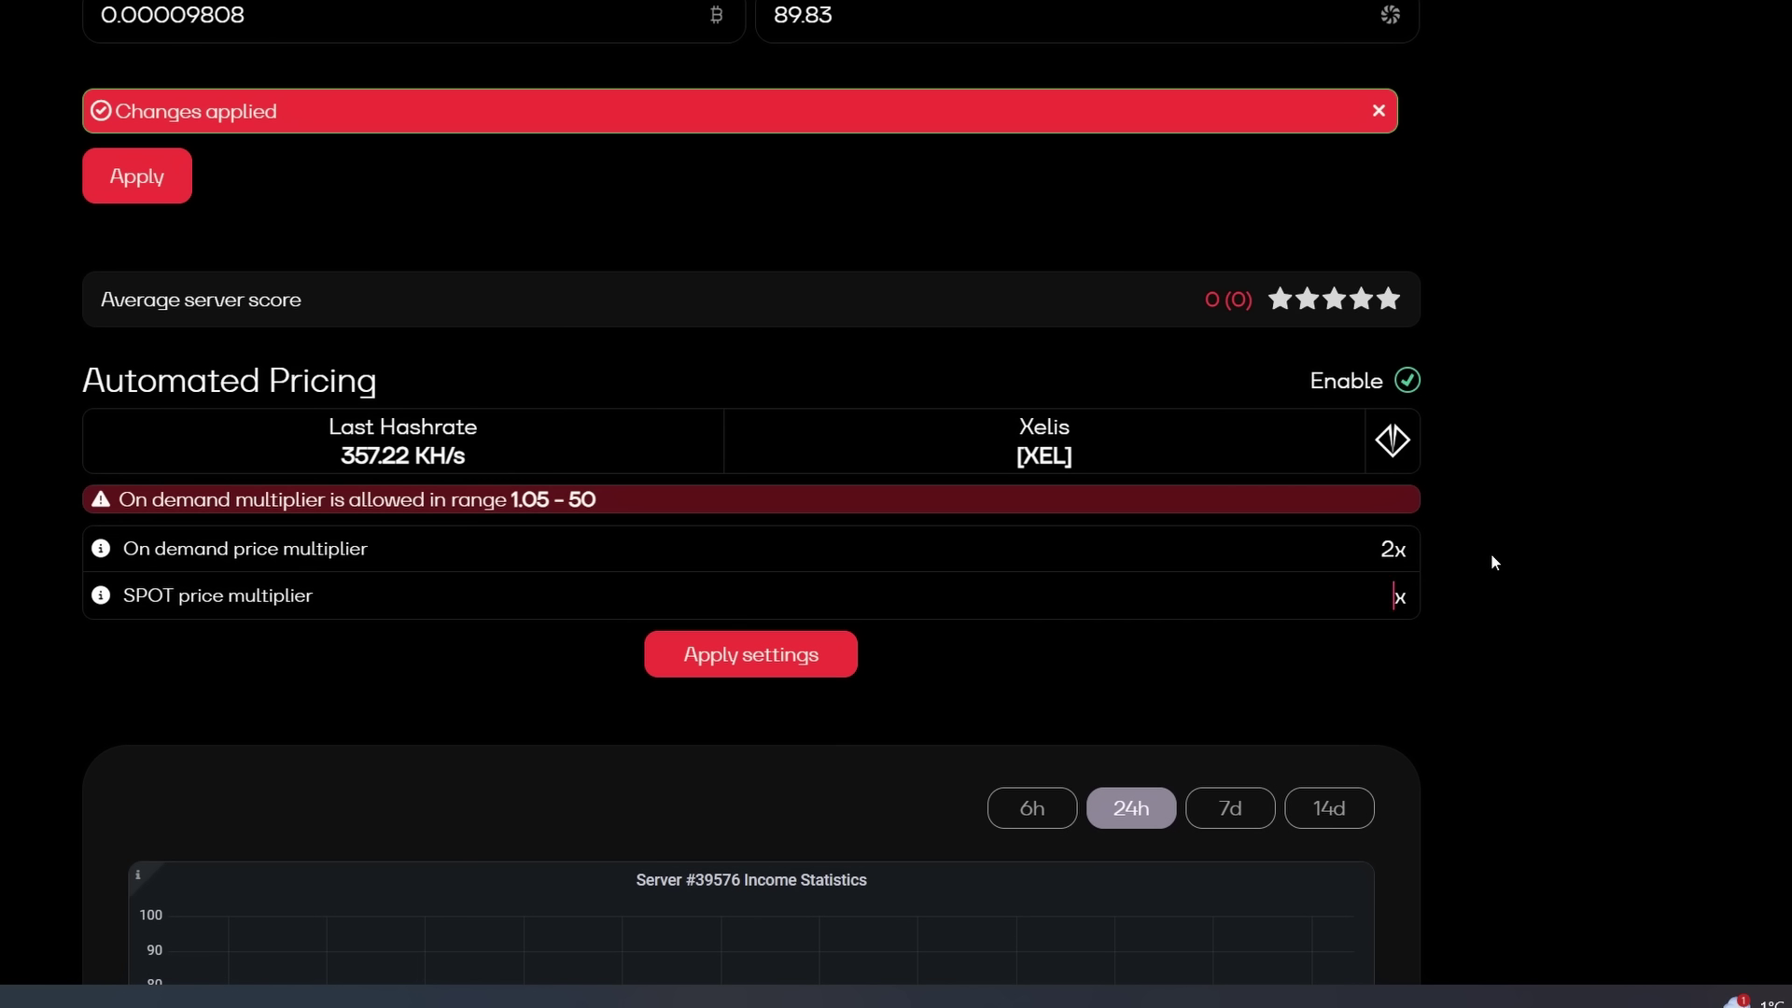
text(1.4)
key(BackSpace)
text(5)
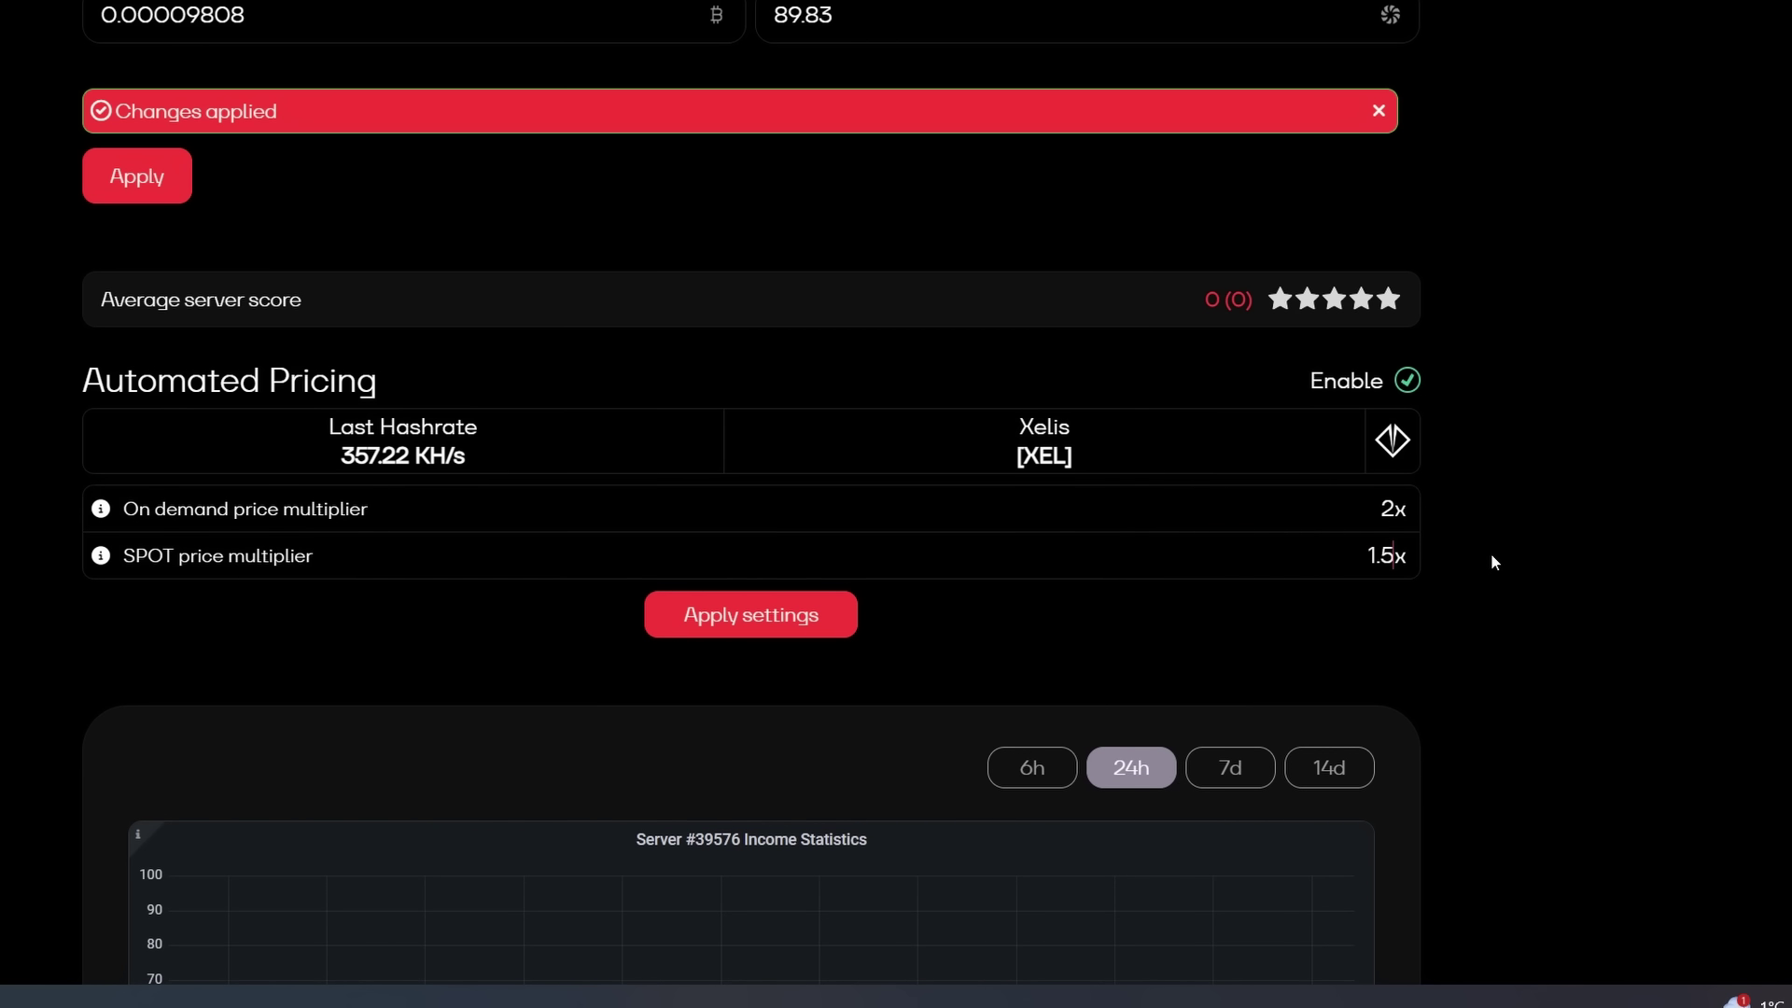
click(1391, 511)
key(BackSpace)
text(1.5)
click(769, 626)
Examine the Octominer1 server's status, rental prices and the per-GPU core lock, offset and power limit table.
scroll(751, 504, up, 3)
scroll(752, 504, up, 5)
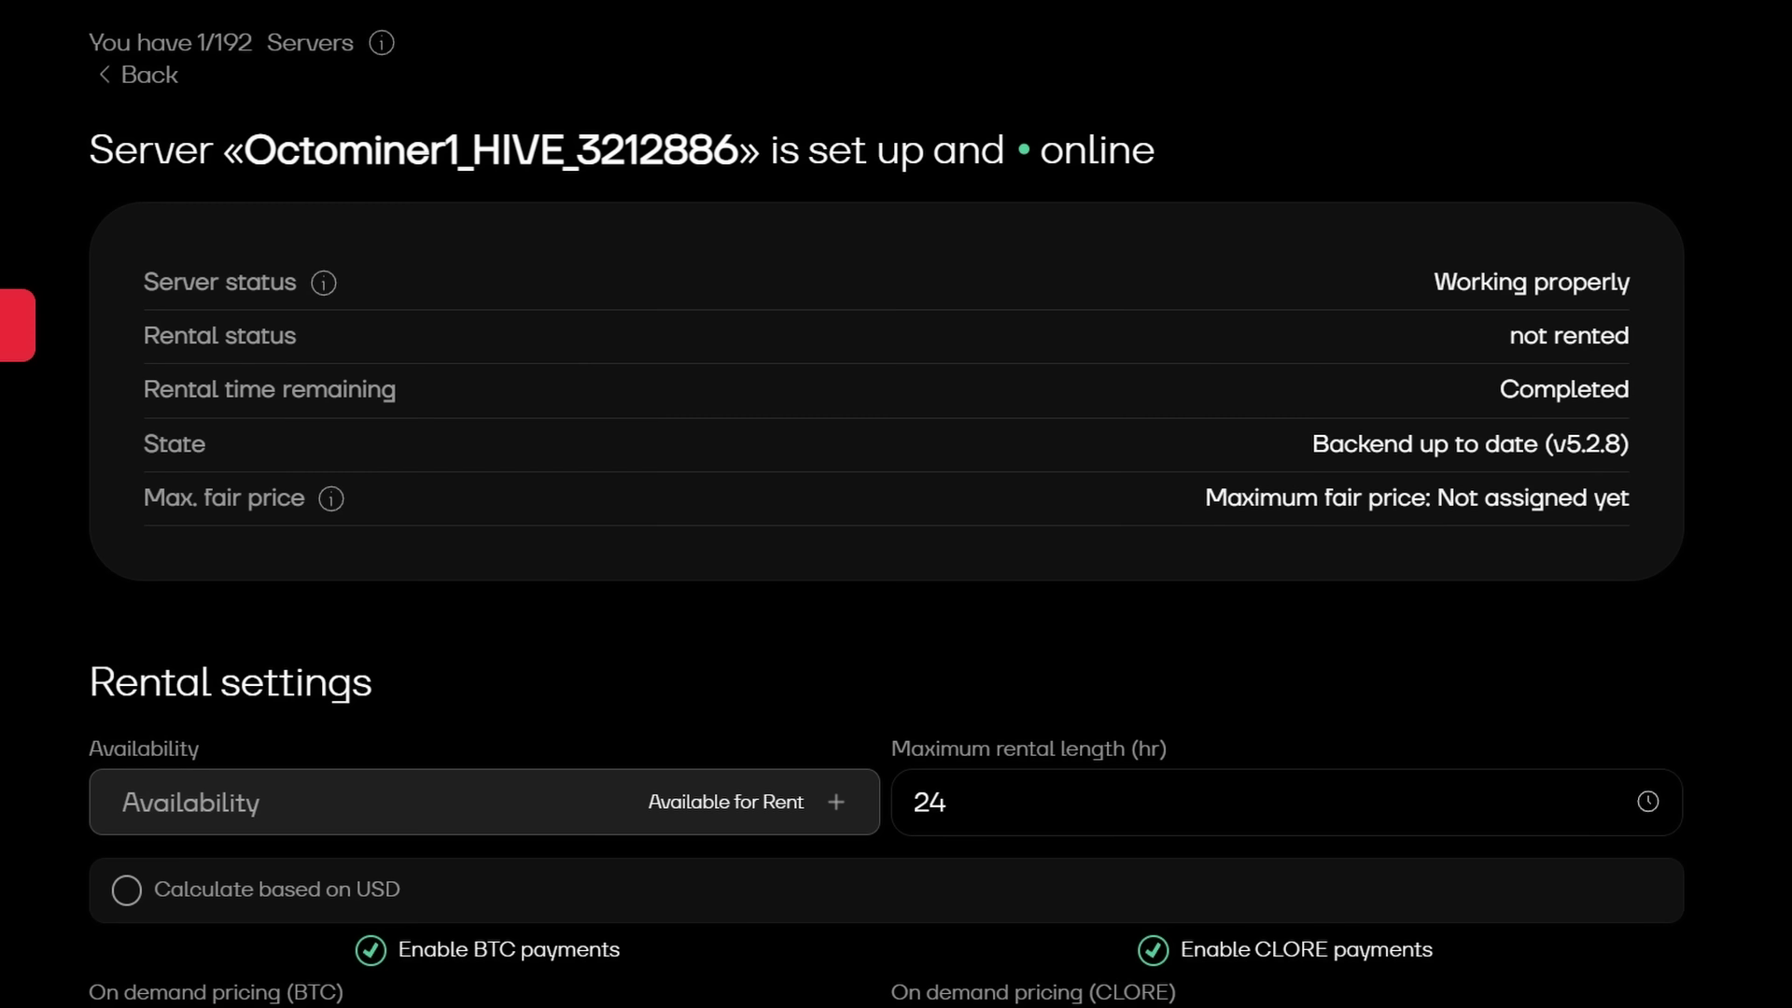
scroll(887, 504, down, 7)
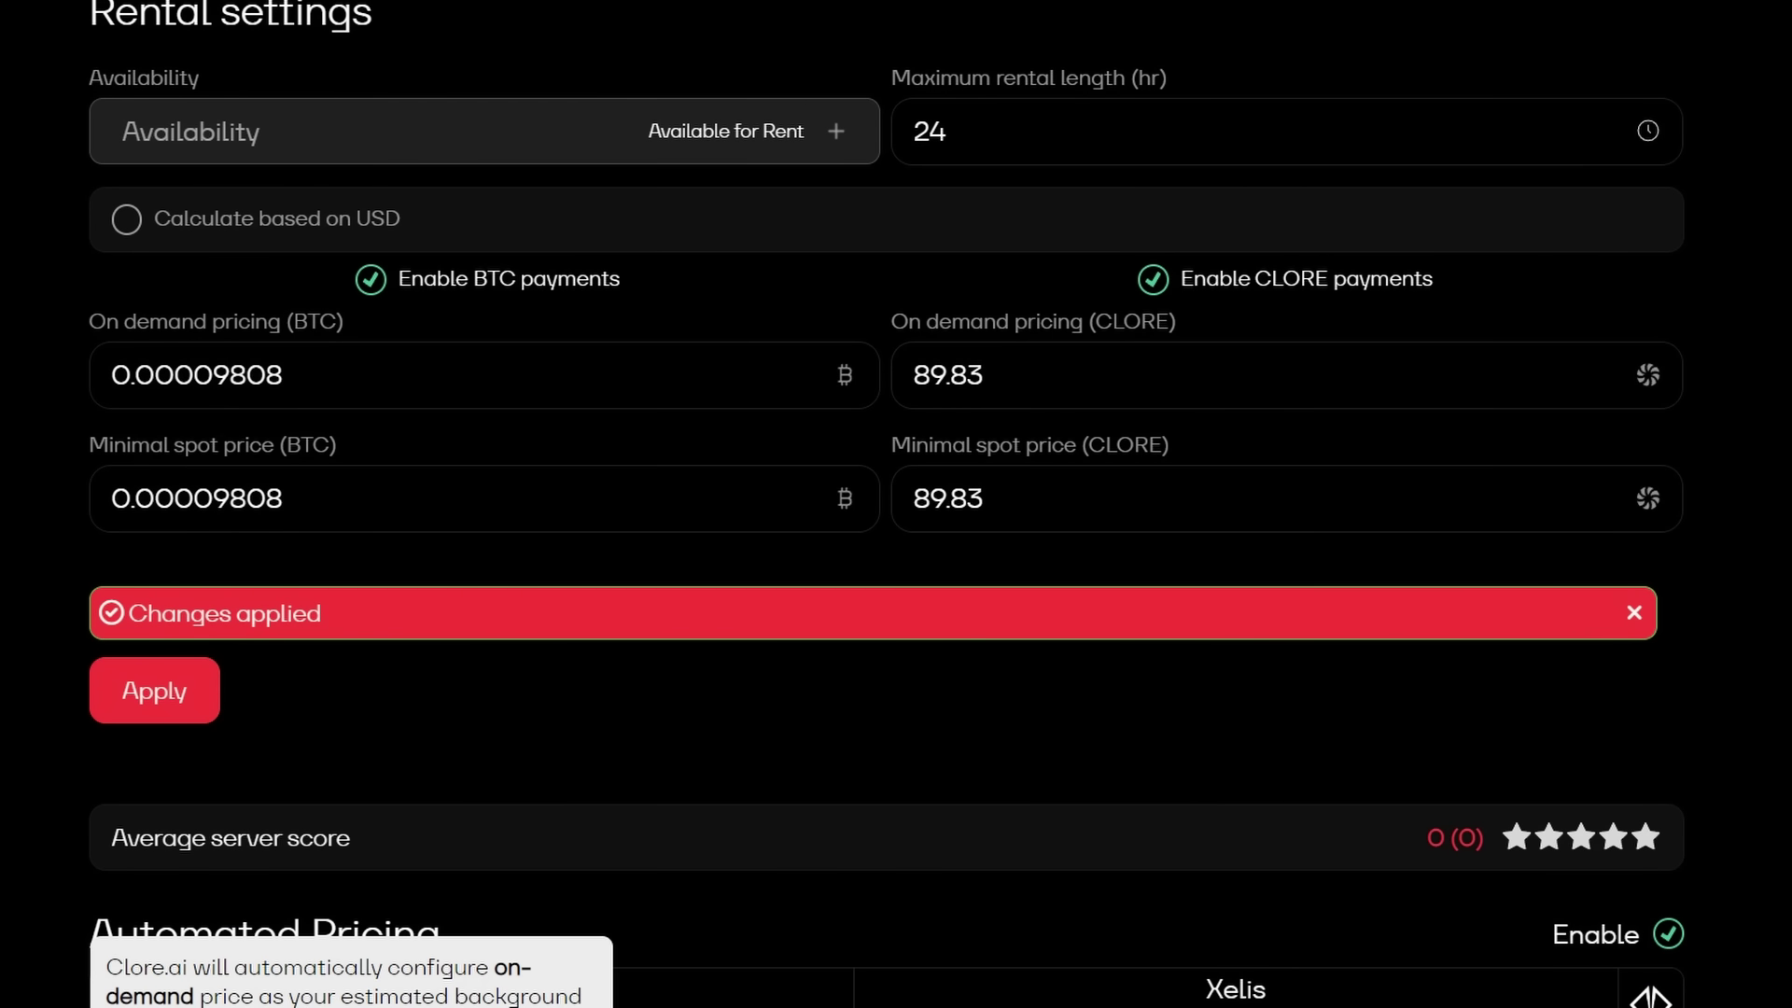
scroll(1079, 657, up, 7)
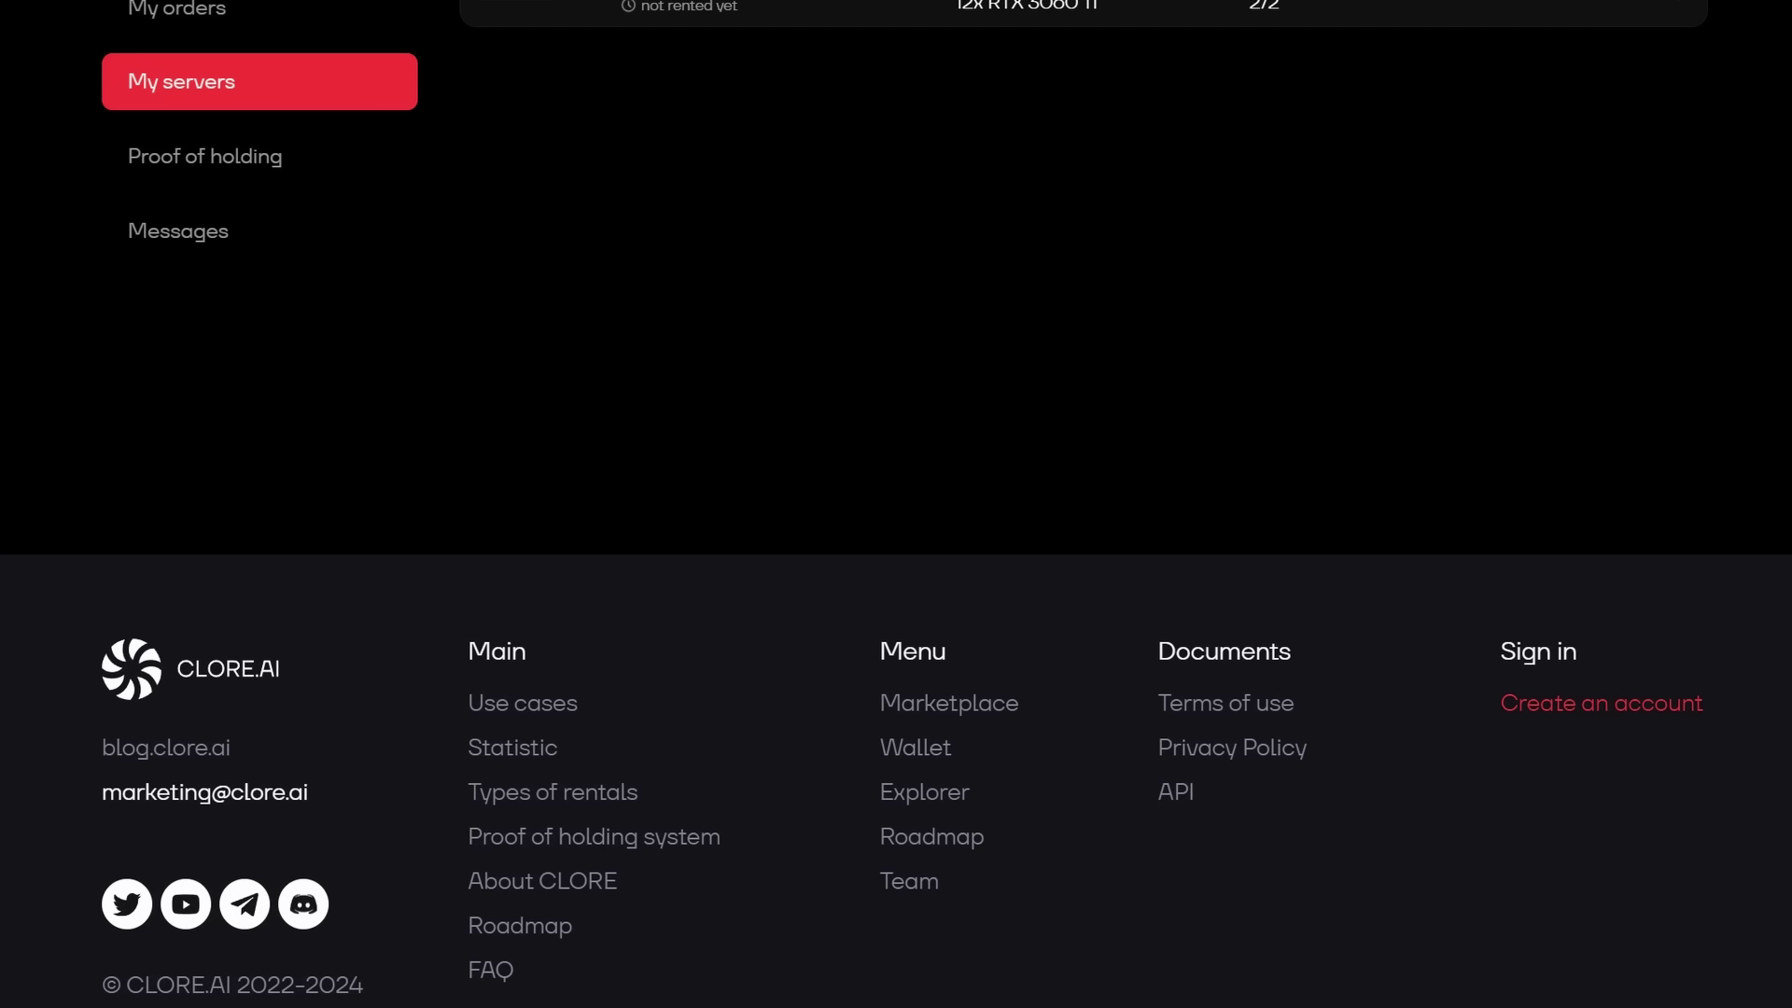
scroll(946, 300, up, 3)
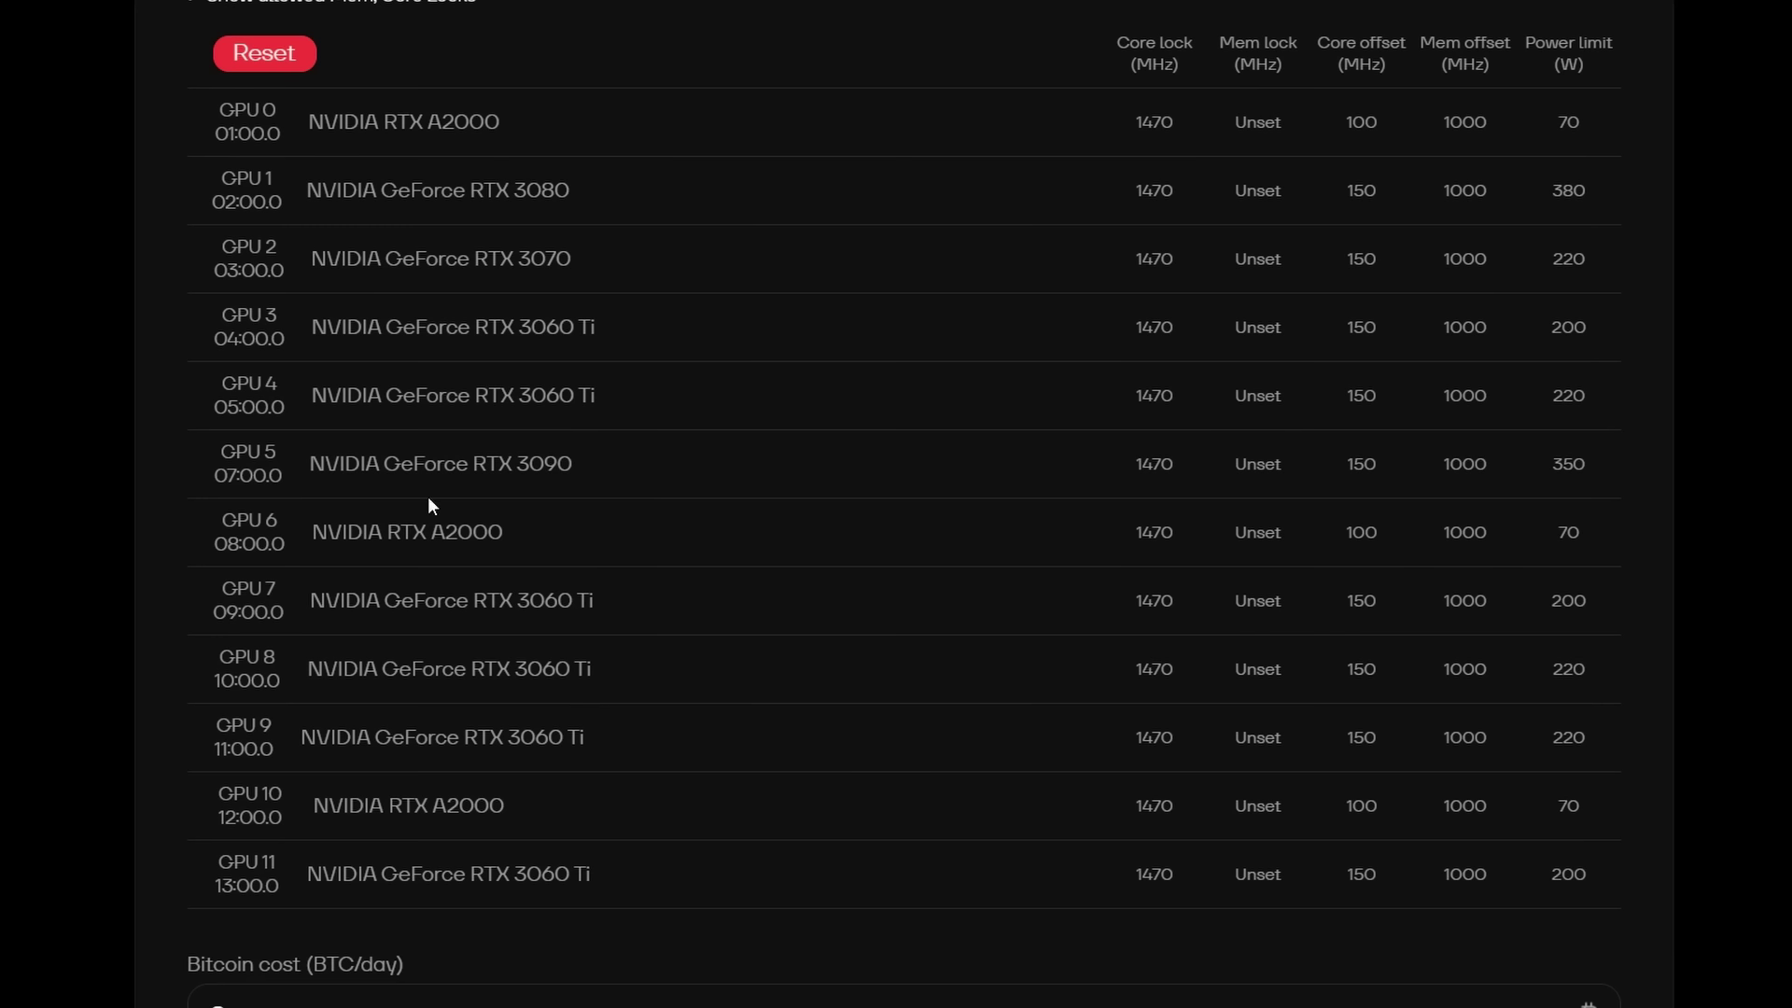
scroll(8, 911, down, 5)
click(8, 911)
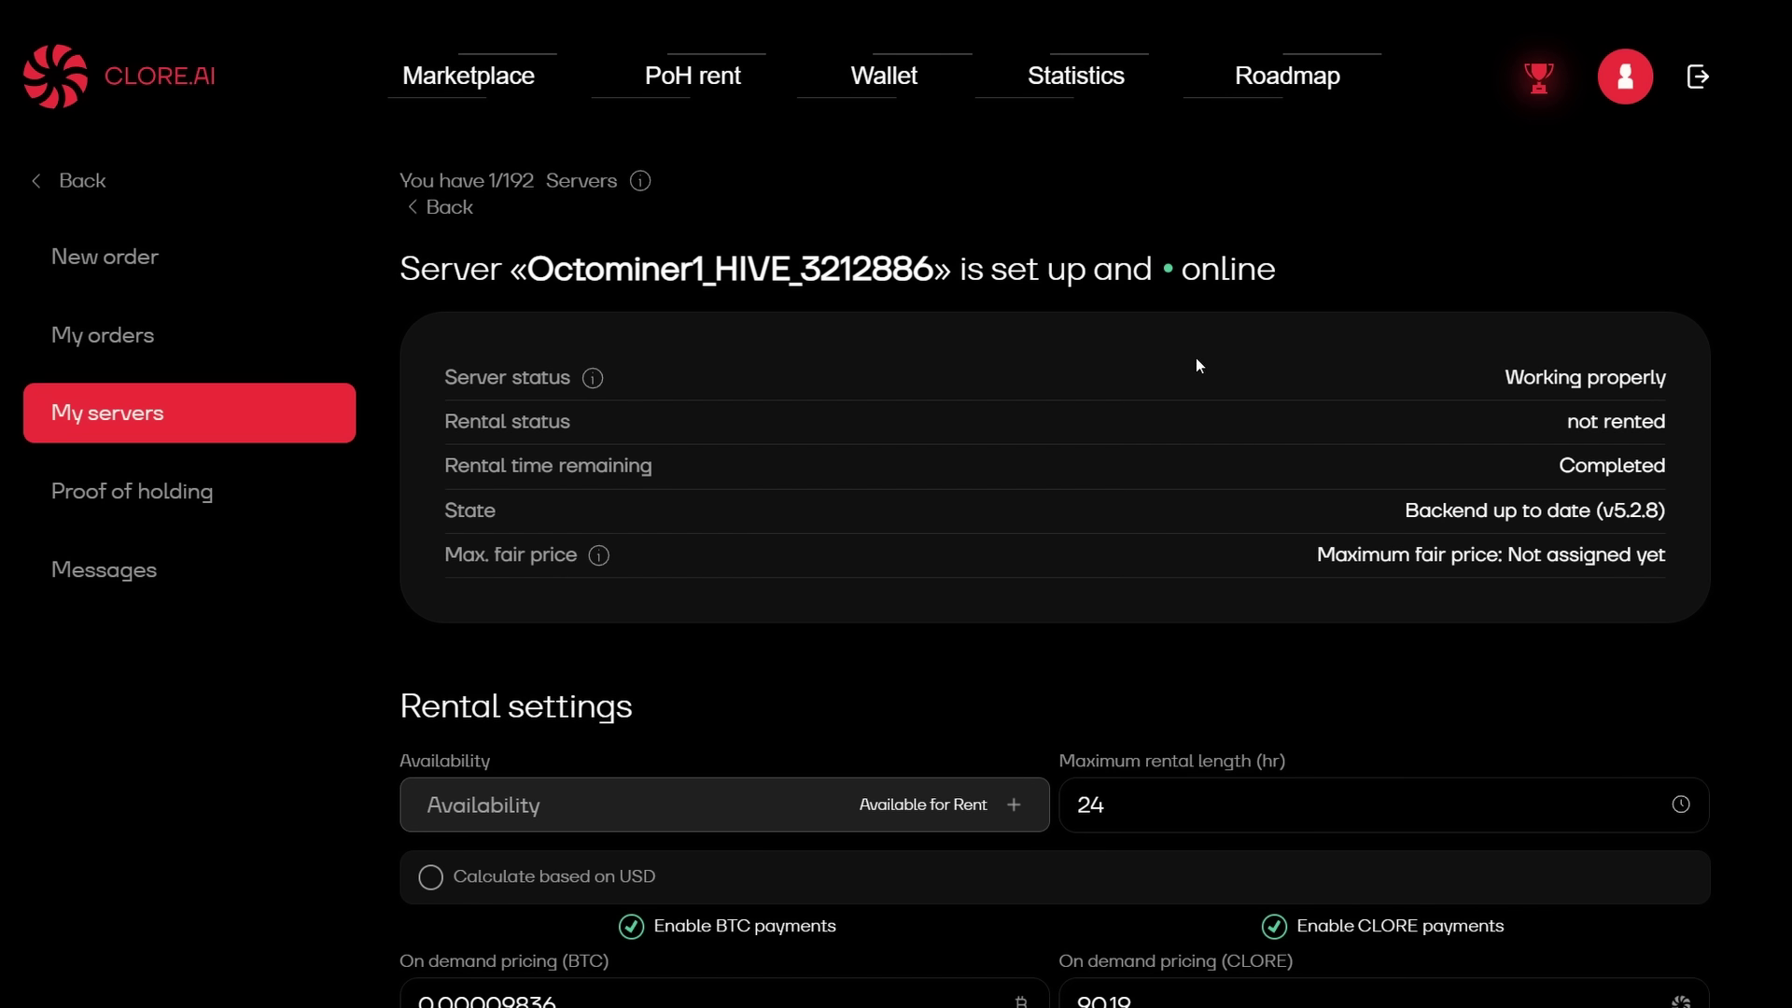
Open the account overview and check the Bitcoin and CLORE withdrawal forms, closing each without creating a withdrawal.
click(1626, 84)
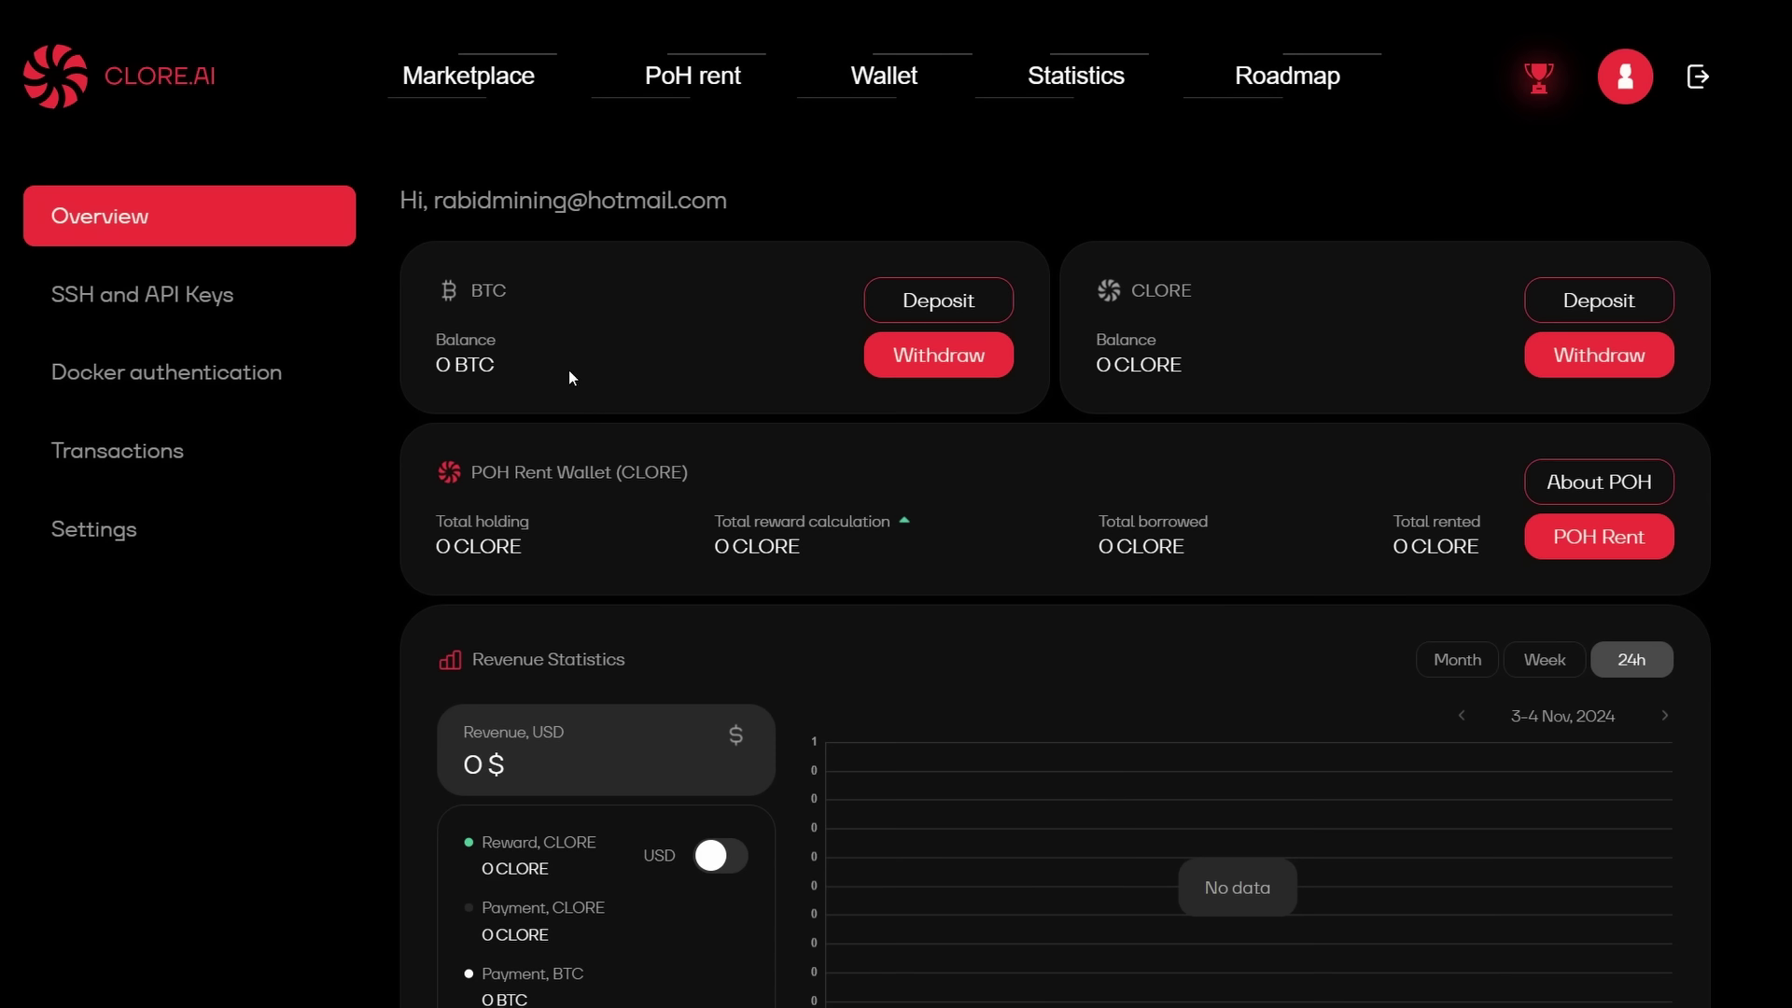
click(941, 360)
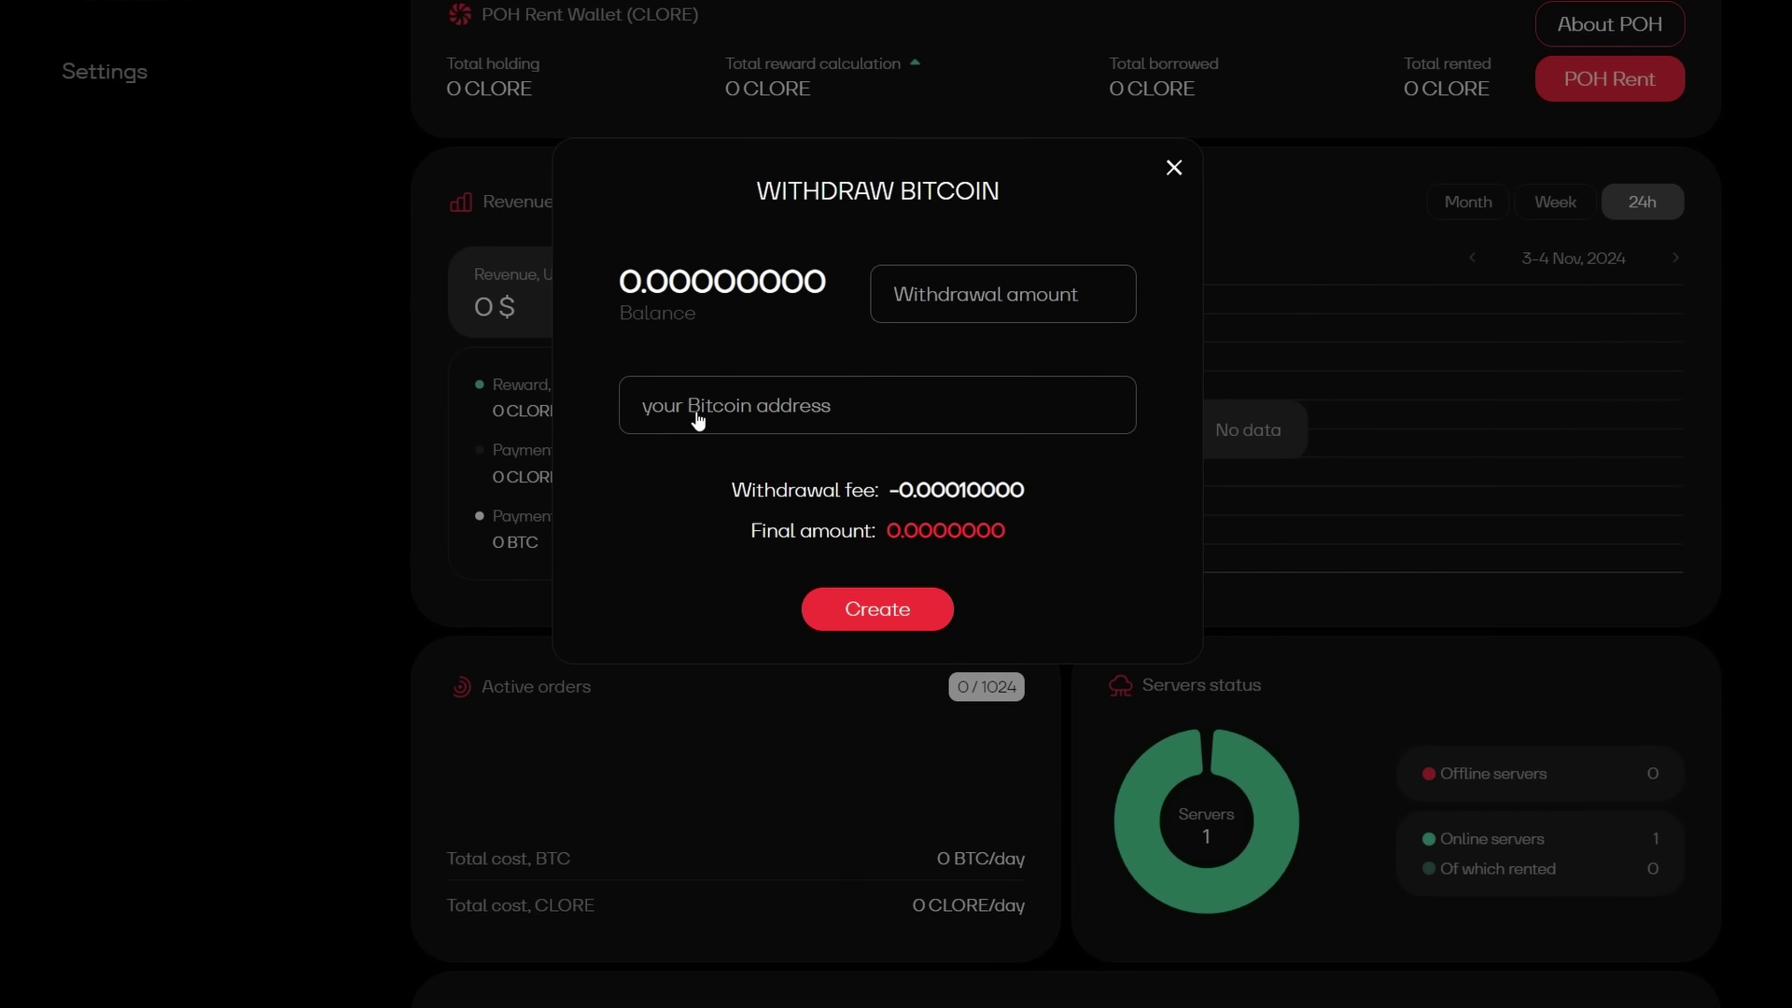
click(1175, 168)
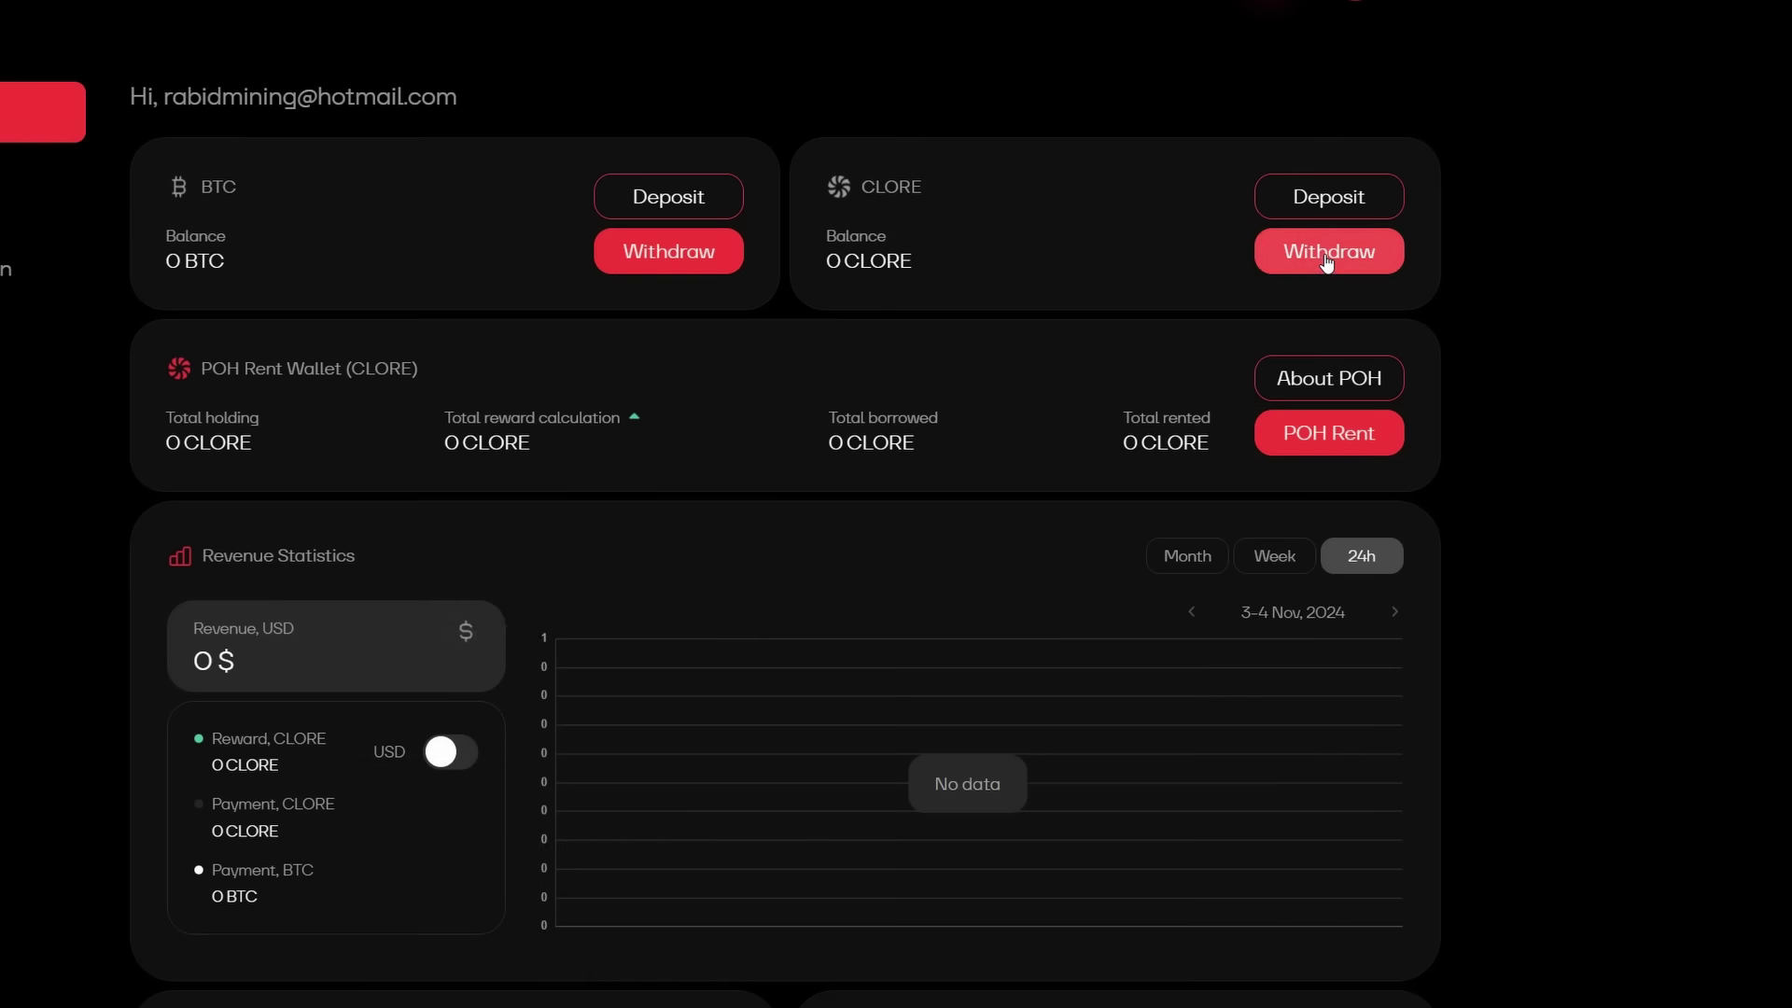
click(1325, 259)
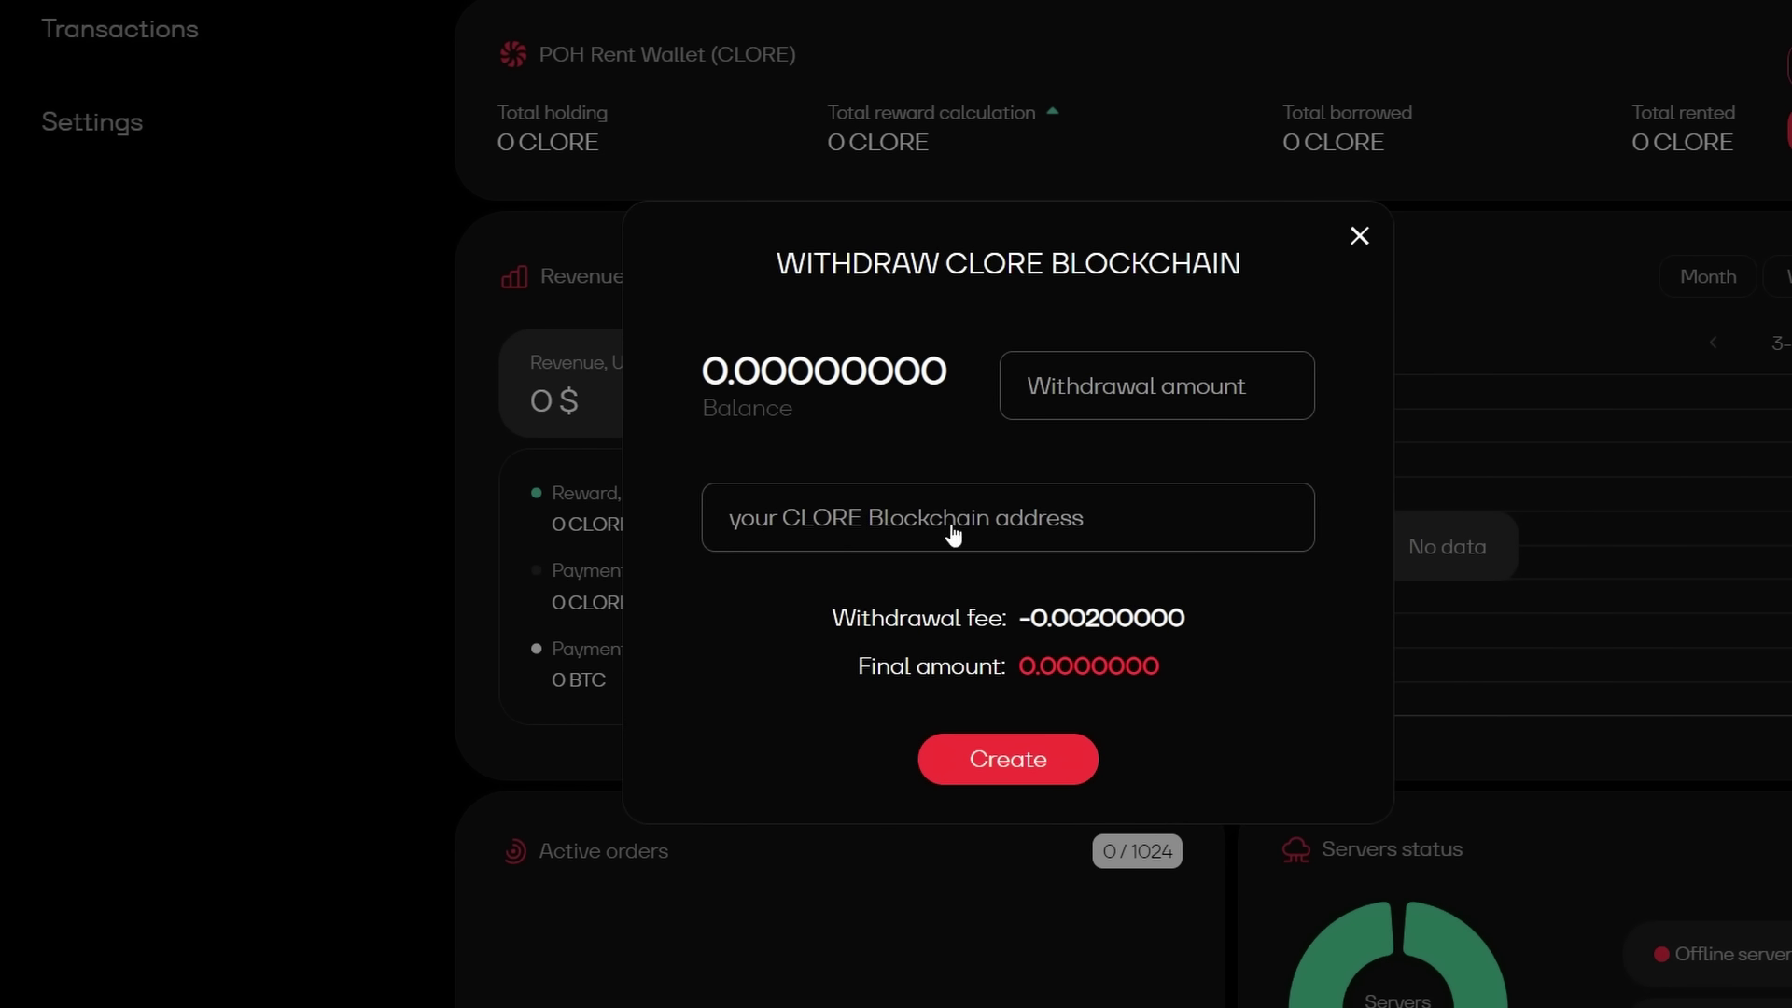
click(1359, 237)
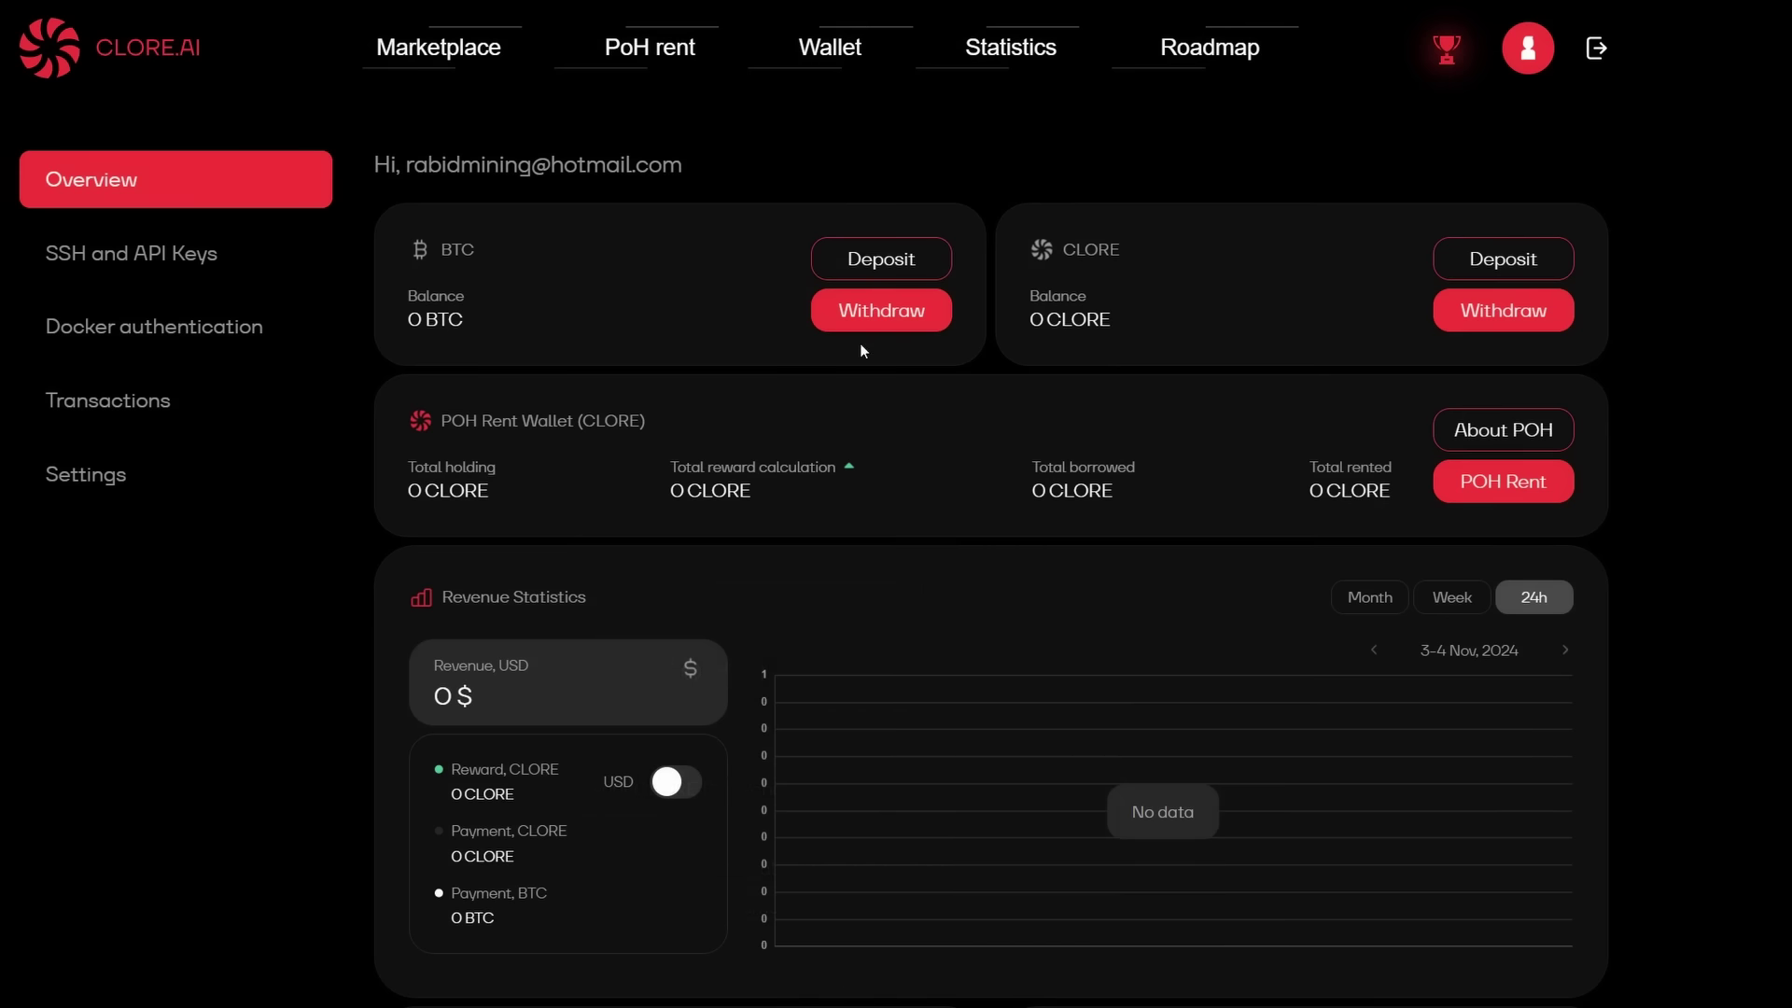
Open the Wallet page and look through the available Clore wallets, including the desktop and web versions.
click(830, 51)
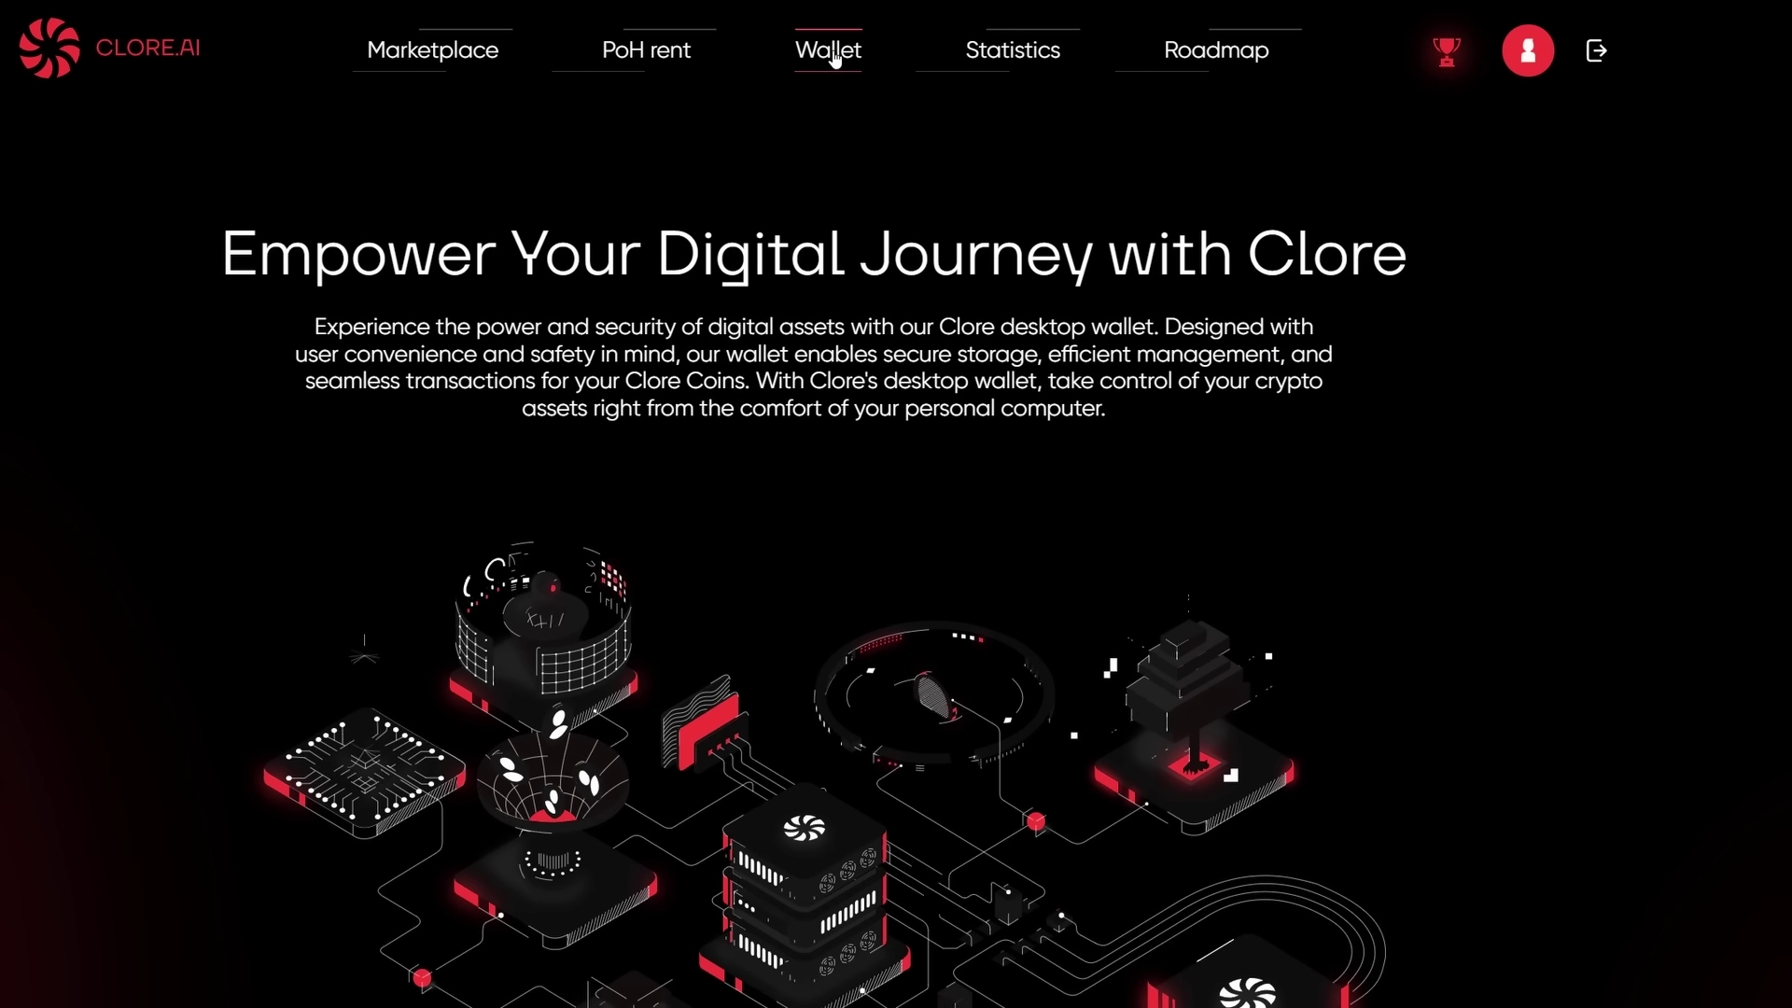
scroll(276, 988, down, 10)
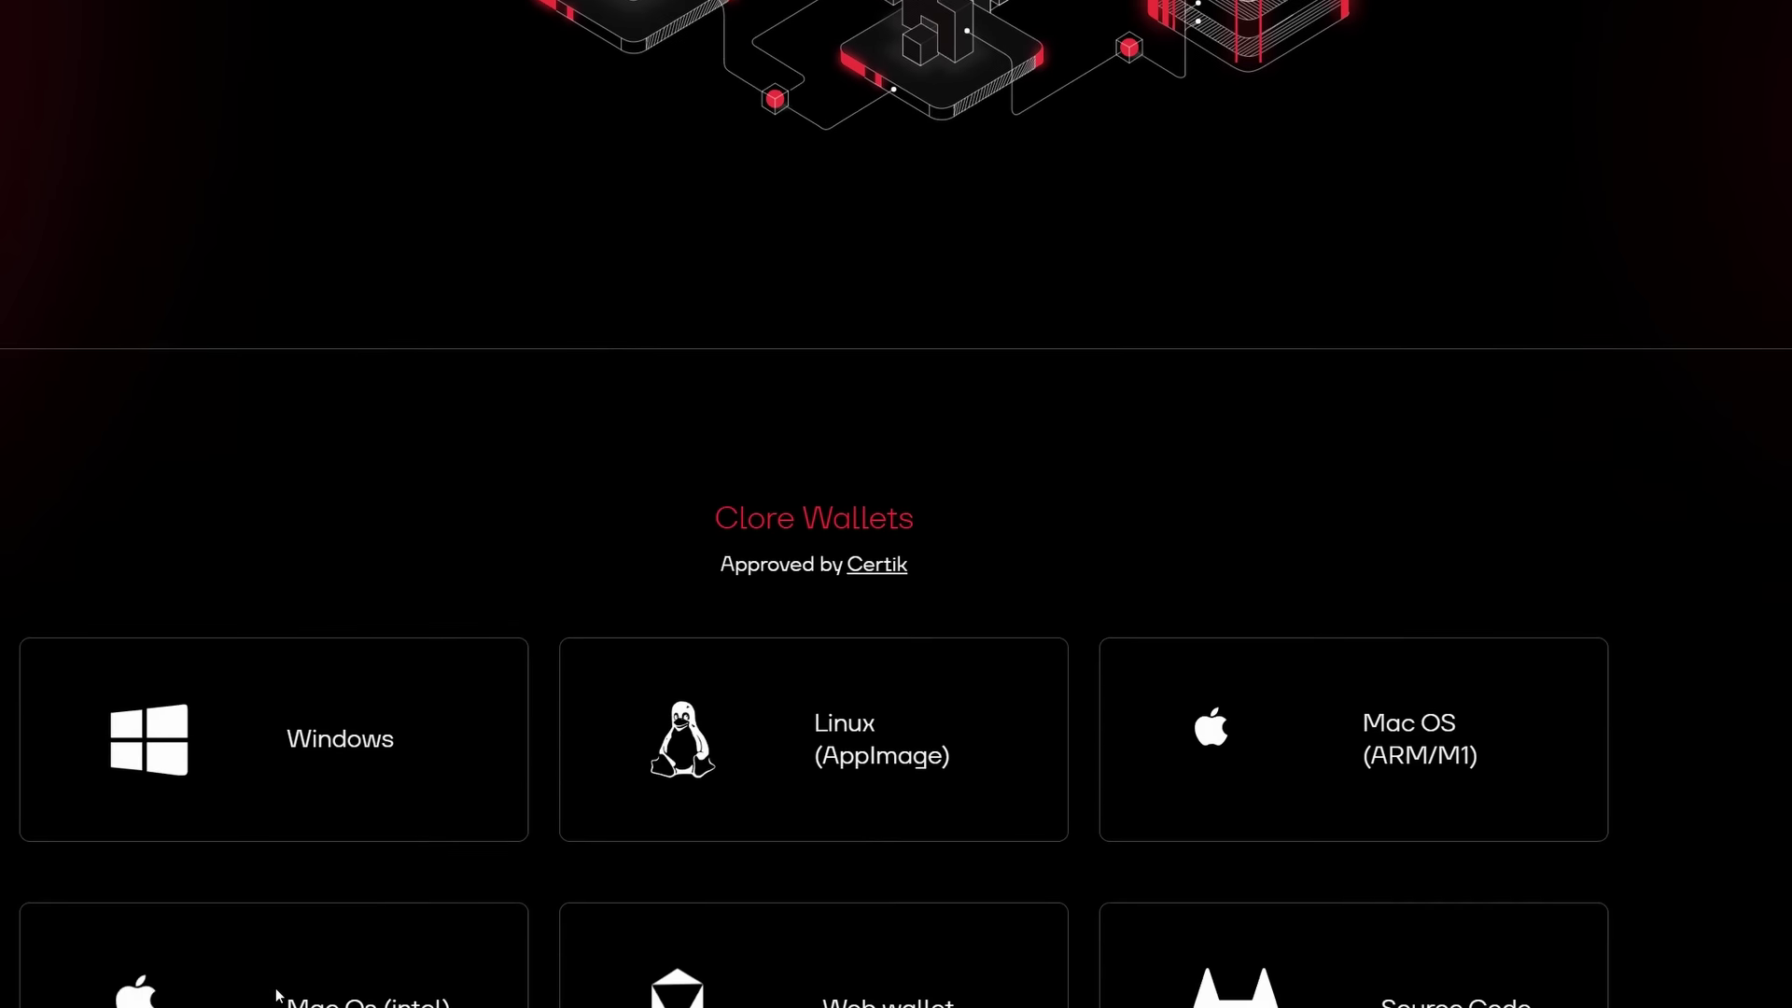
scroll(277, 987, down, 2)
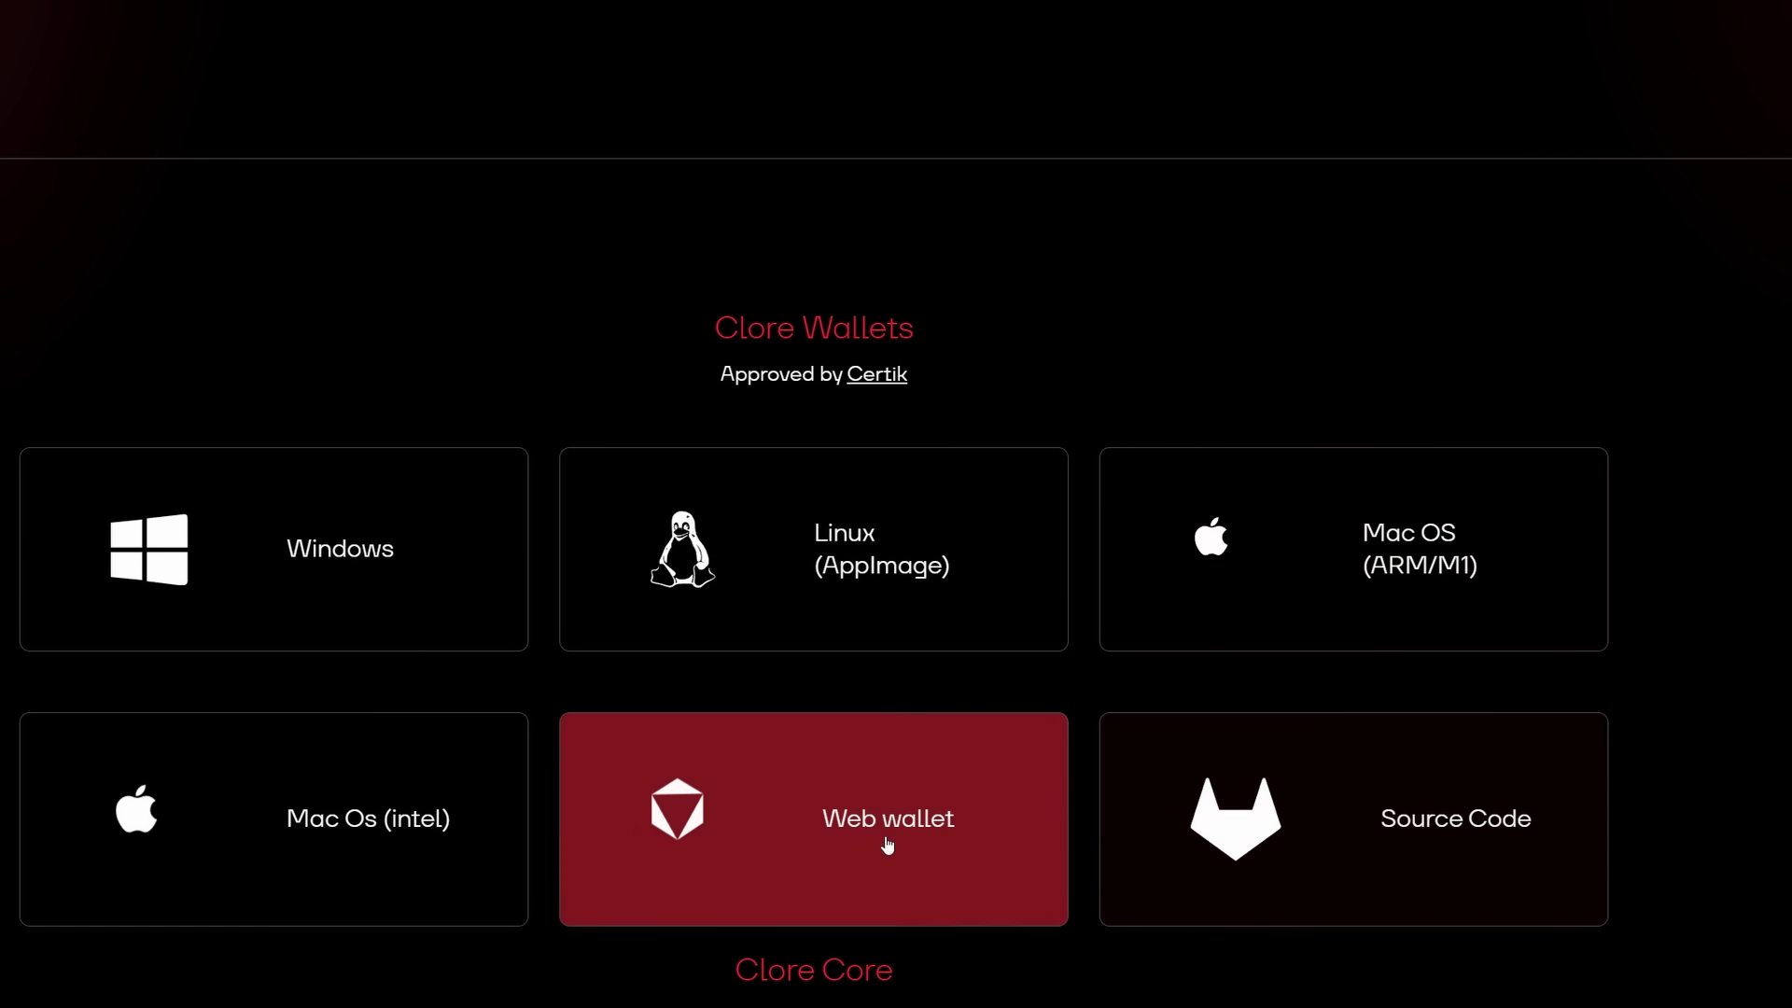
scroll(814, 822, up, 7)
scroll(814, 823, up, 5)
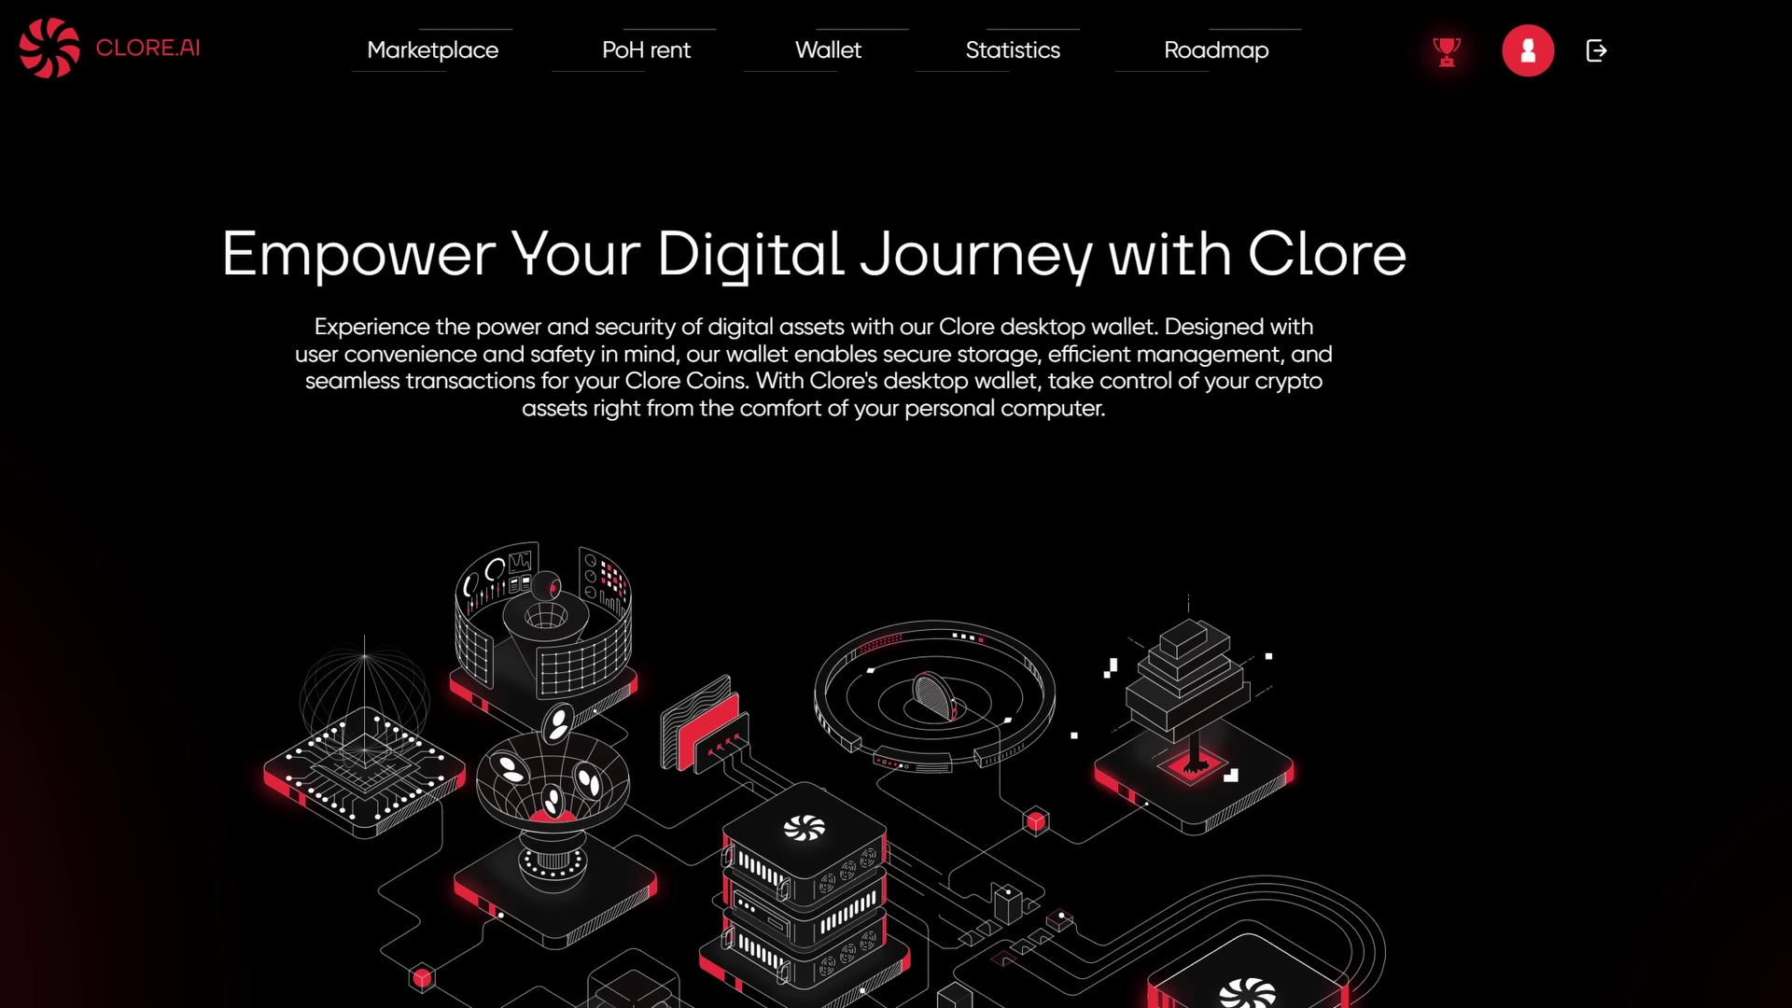